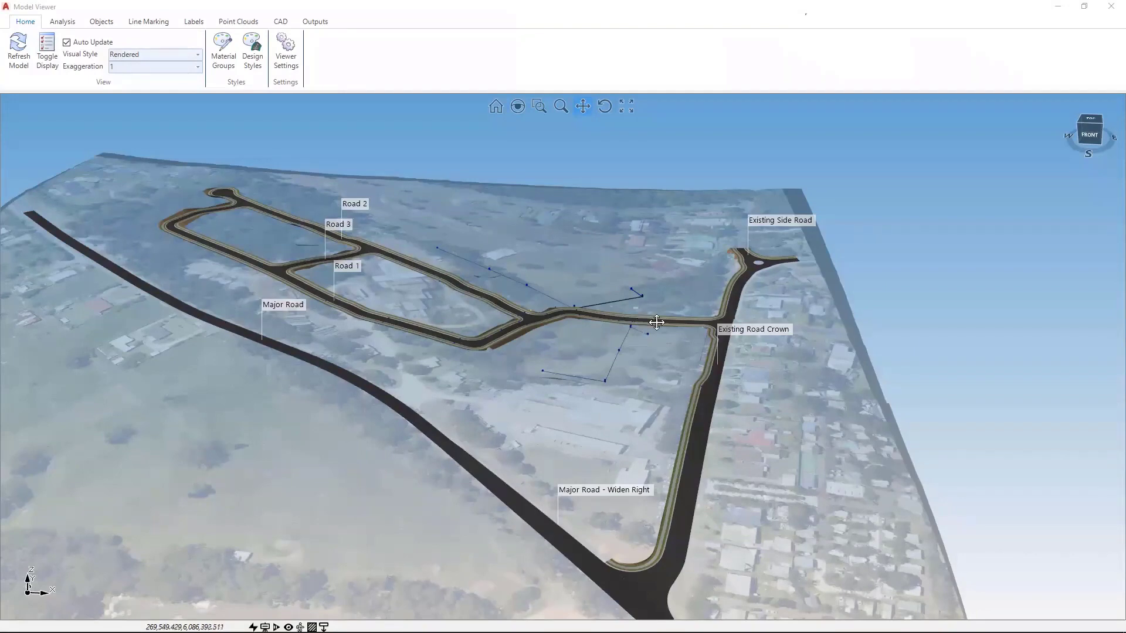
# Step: Set the display style of the TotalModel primary design surface to Clear
pyautogui.scroll(5, 638, 323)
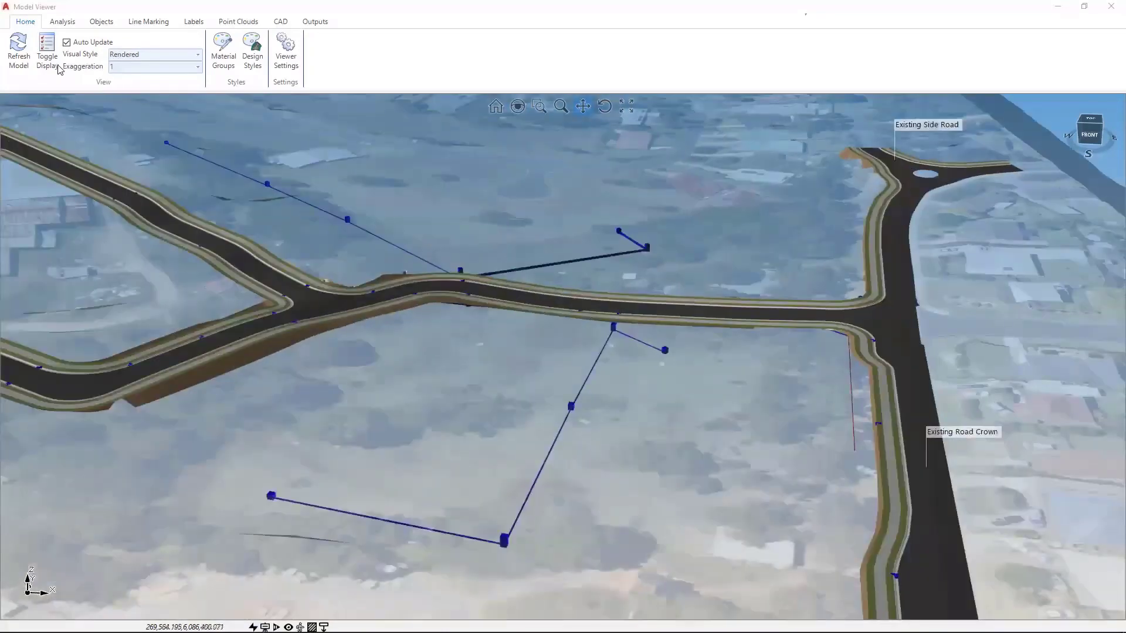
pyautogui.click(55, 63)
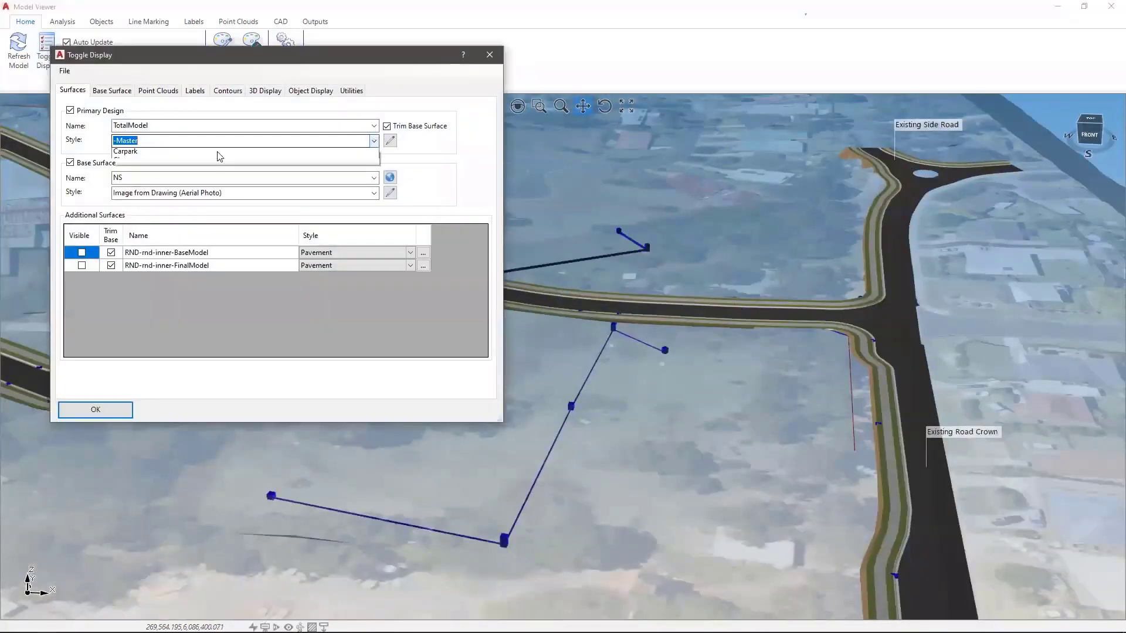
pyautogui.click(223, 140)
pyautogui.click(132, 178)
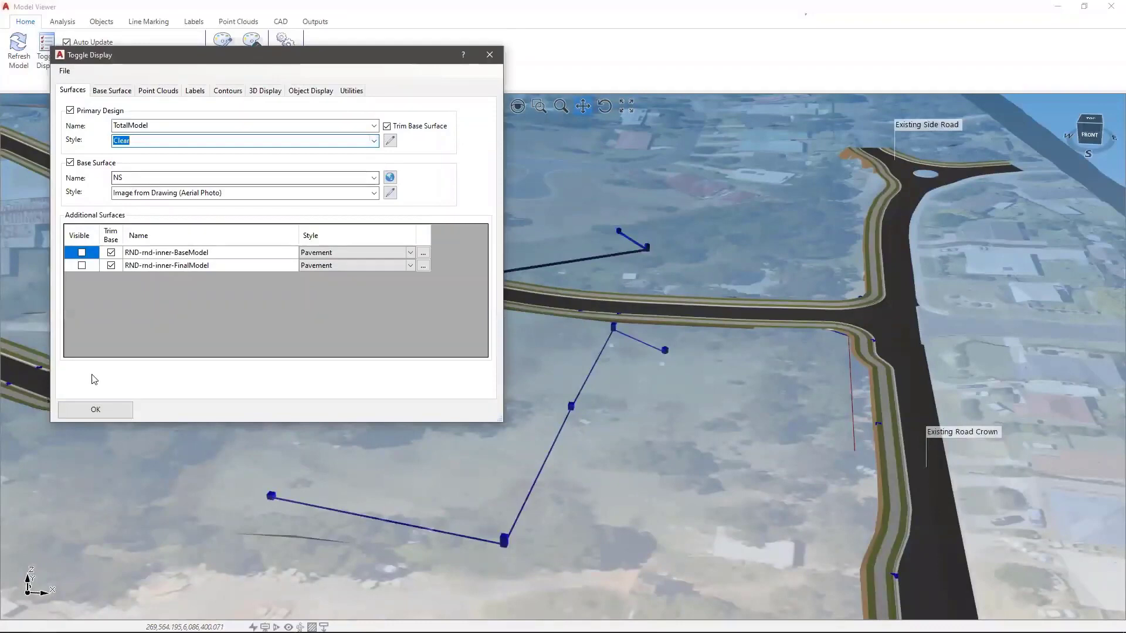
pyautogui.click(96, 409)
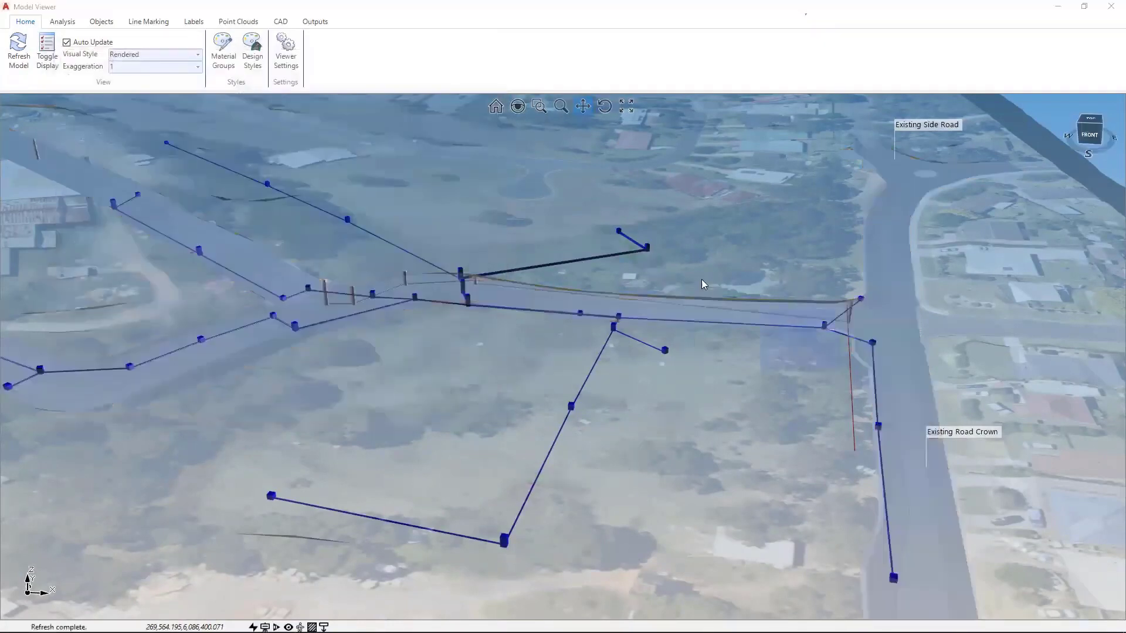
# Step: Examine the underground drainage and service pipes where Road 1 meets the existing road, from above and from below the surface
pyautogui.scroll(5, 828, 308)
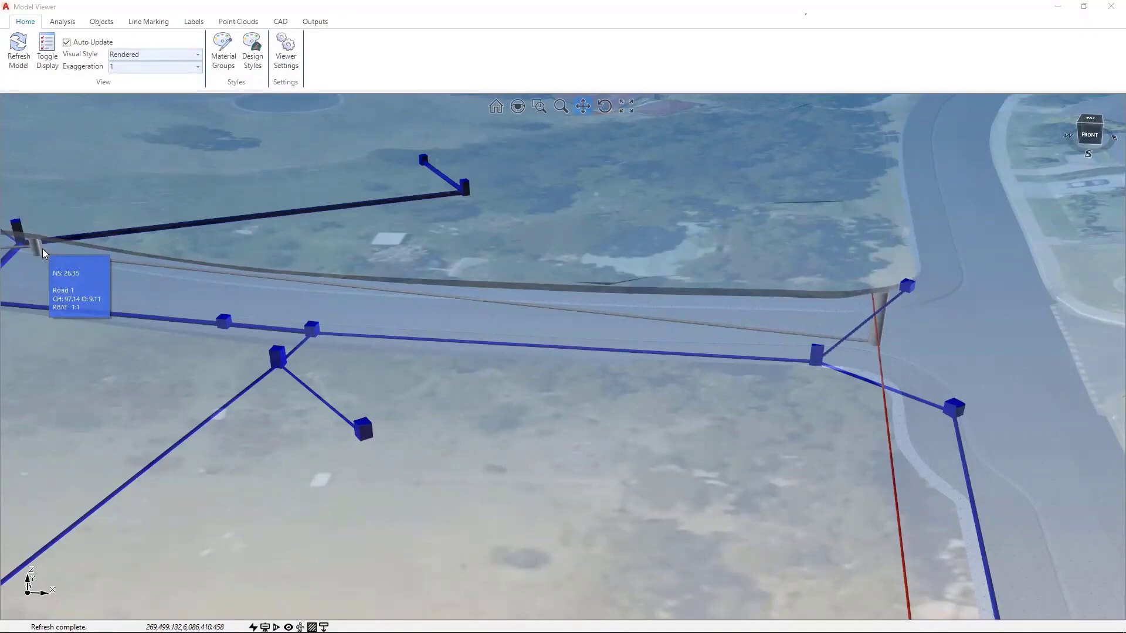
pyautogui.moveTo(814, 412)
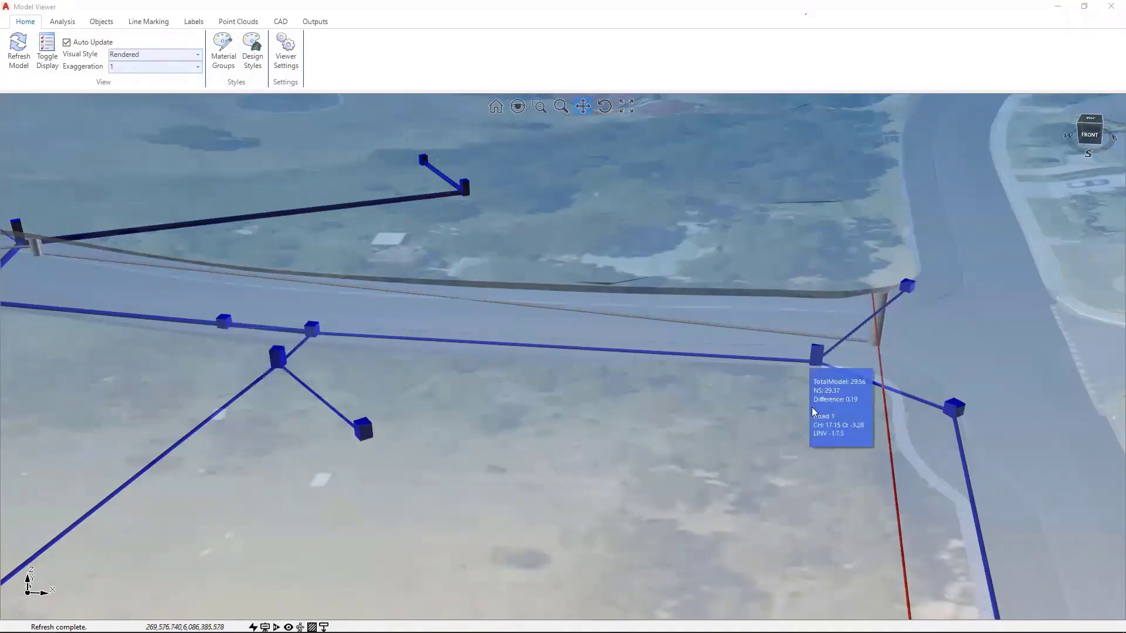
pyautogui.moveTo(779, 405); pyautogui.dragTo(780, 381, button='middle')
pyautogui.scroll(4, 764, 394)
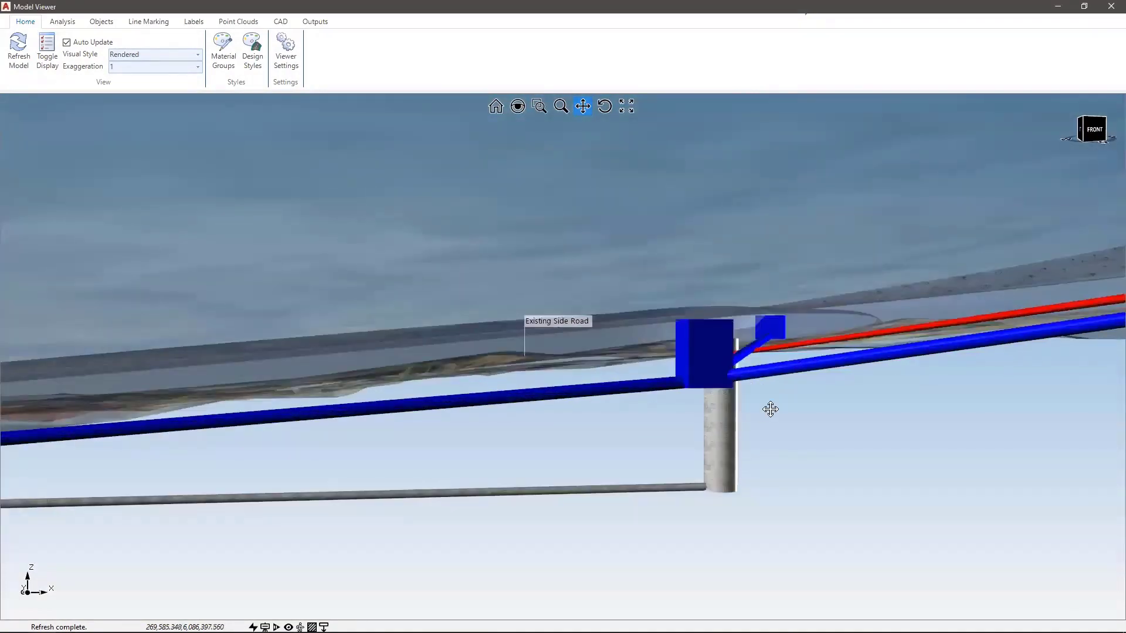
pyautogui.moveTo(771, 409)
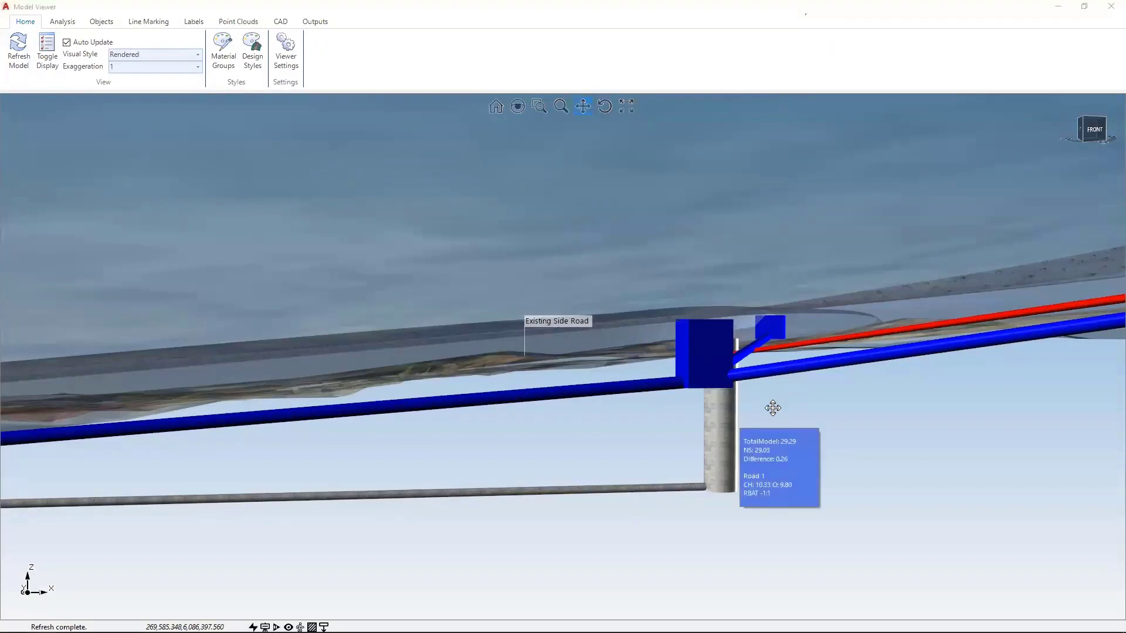
pyautogui.scroll(1, 735, 418)
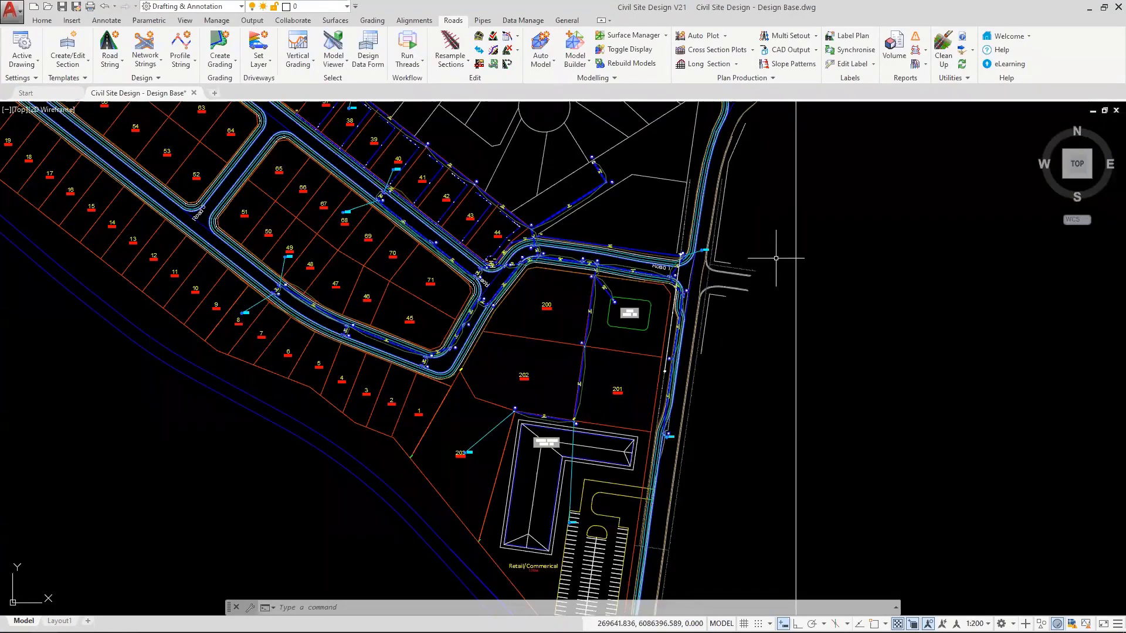
# Step: Open the vertical grading editor for the drainage line through the pit at lot 200's upper boundary corner, and enlarge its window
pyautogui.click(483, 21)
pyautogui.click(523, 48)
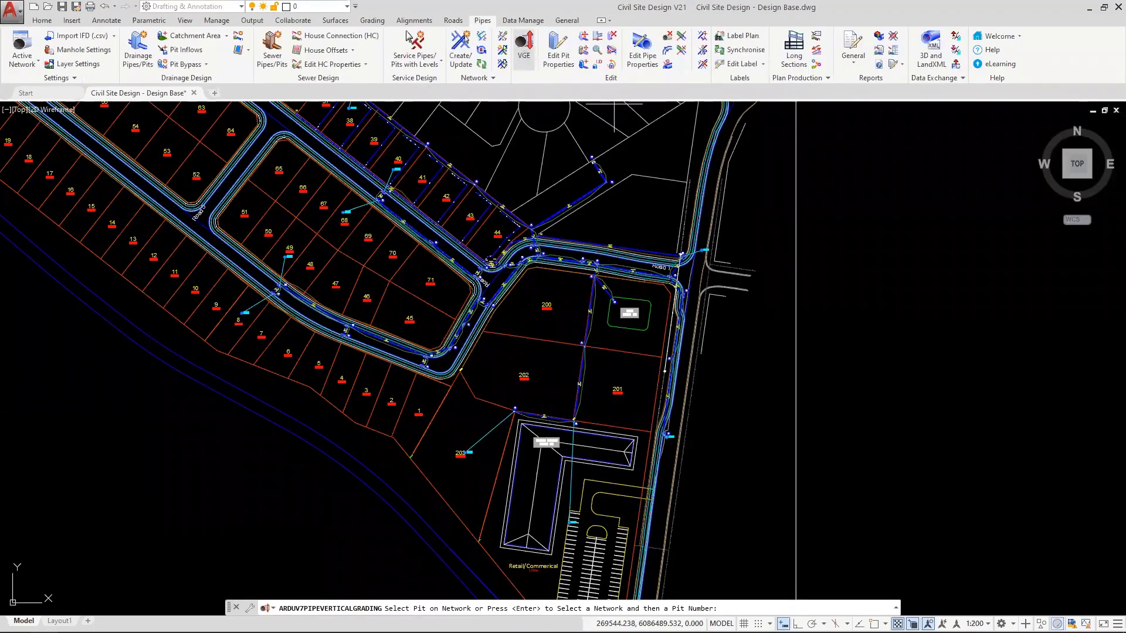
pyautogui.scroll(4, 609, 301)
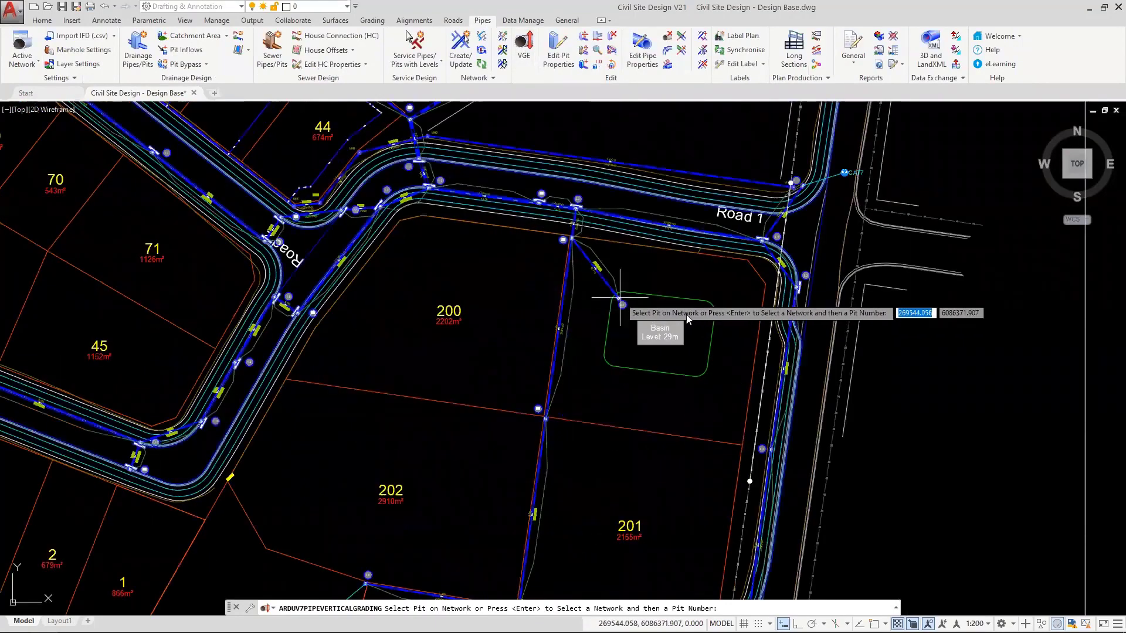
pyautogui.click(563, 240)
pyautogui.click(532, 335)
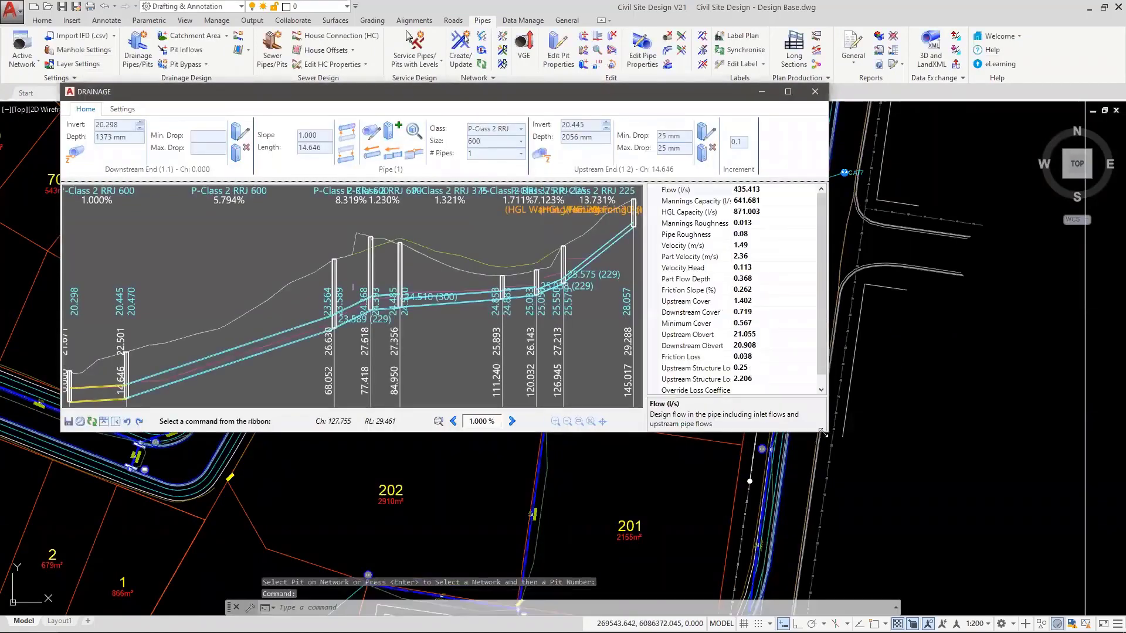
pyautogui.moveTo(822, 432); pyautogui.dragTo(950, 519)
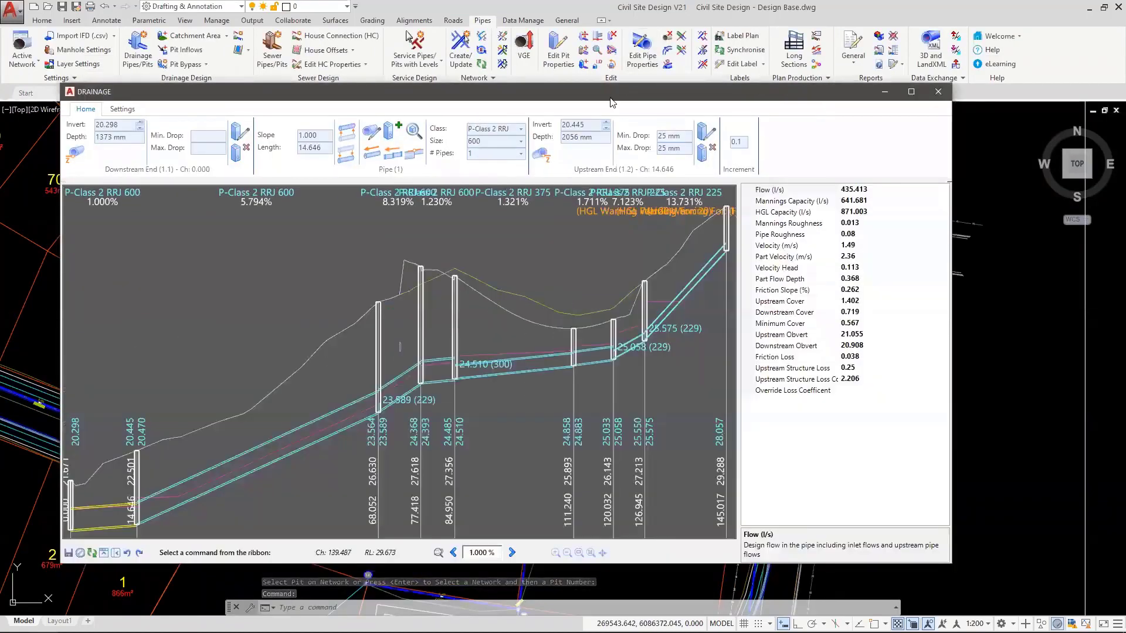
pyautogui.moveTo(611, 101); pyautogui.dragTo(610, 57)
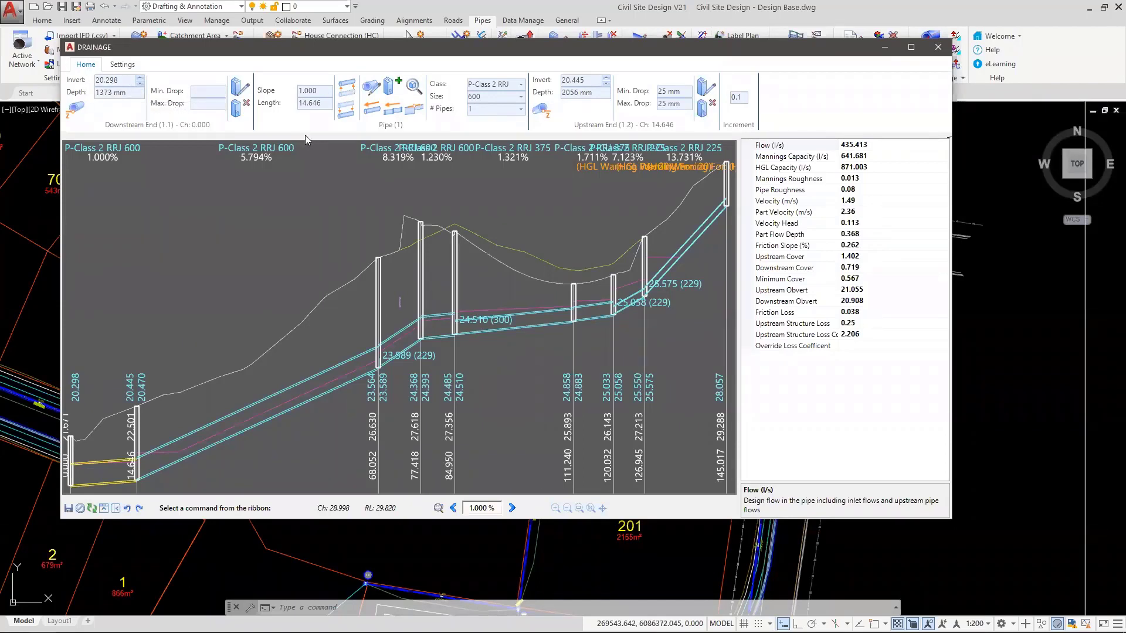
# Step: Check the editor's display settings, and arrange the narrowed drainage window beside the zoomed-out site plan
pyautogui.click(123, 64)
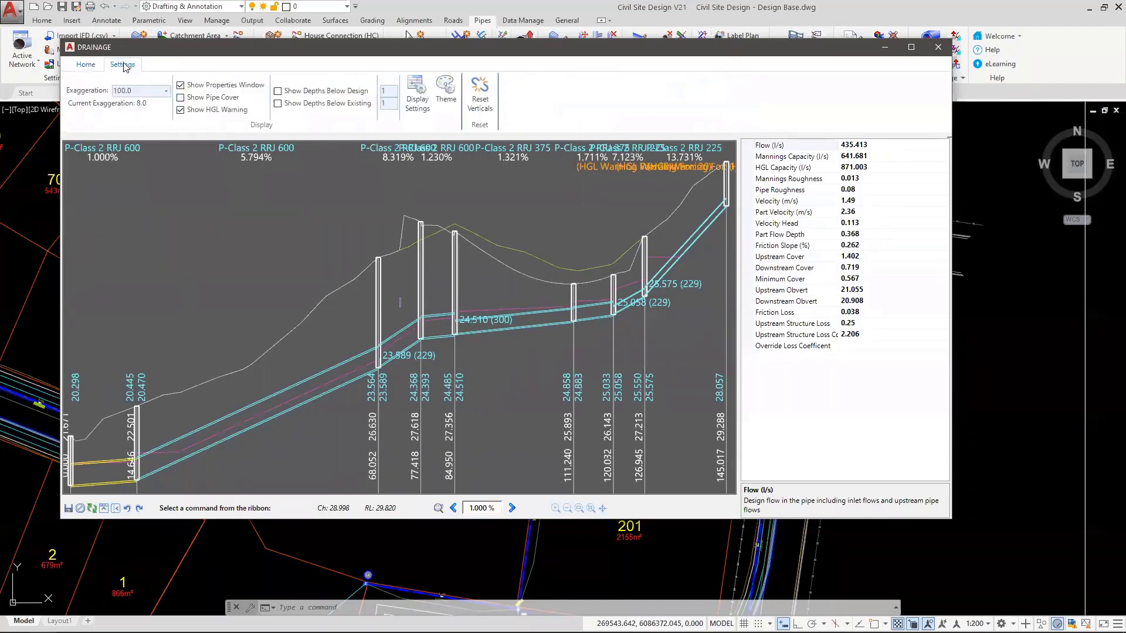
pyautogui.click(85, 67)
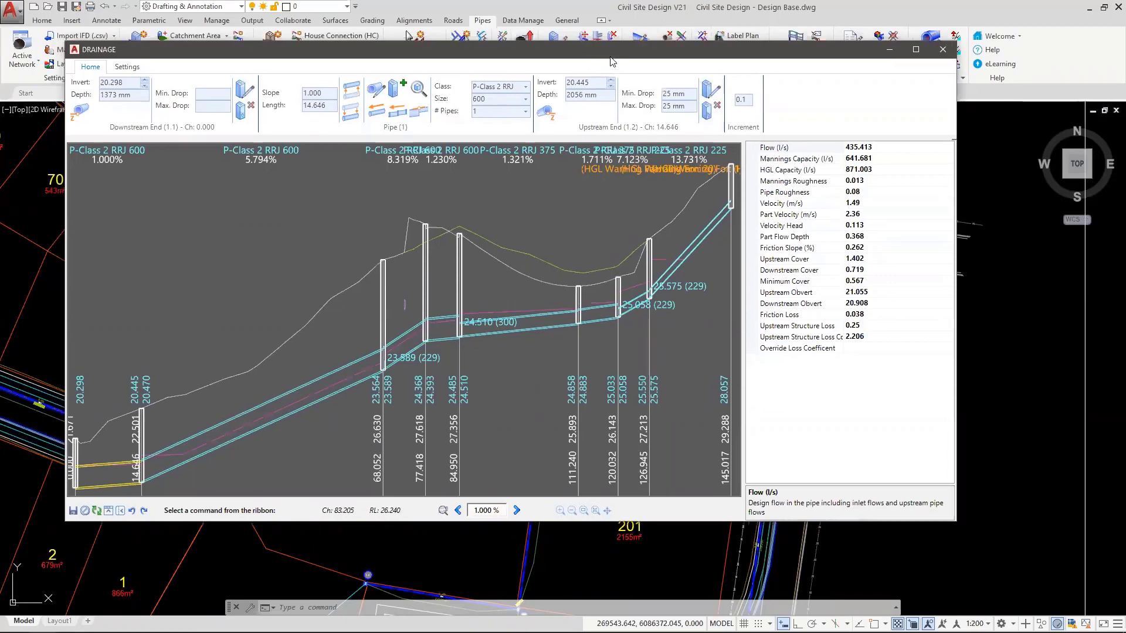
pyautogui.moveTo(609, 61); pyautogui.dragTo(568, 74)
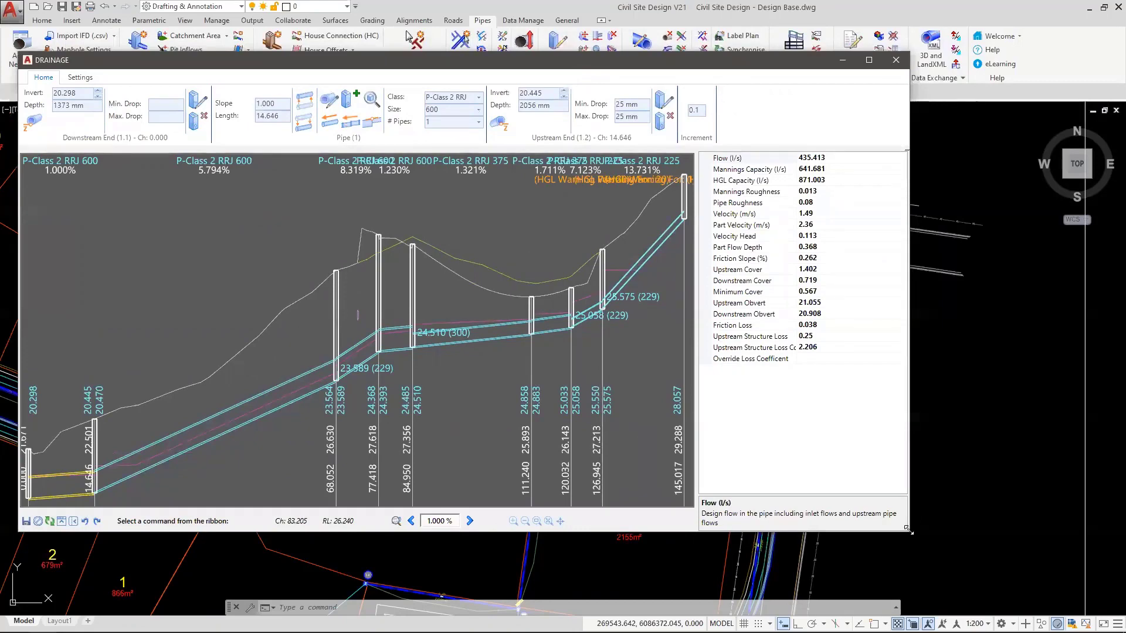
pyautogui.moveTo(908, 530); pyautogui.dragTo(776, 525)
pyautogui.scroll(-2, 906, 372)
pyautogui.moveTo(906, 373); pyautogui.dragTo(1015, 319, button='middle')
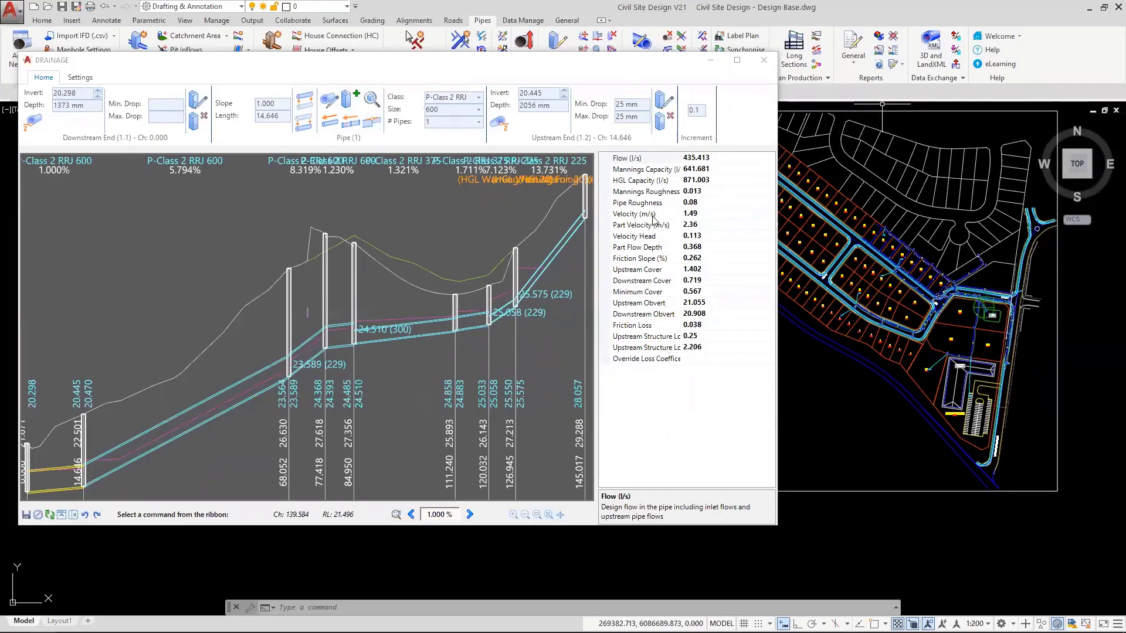
# Step: Hide the drainage editor's properties window and ribbon, and restore both
pyautogui.click(77, 515)
pyautogui.click(77, 515)
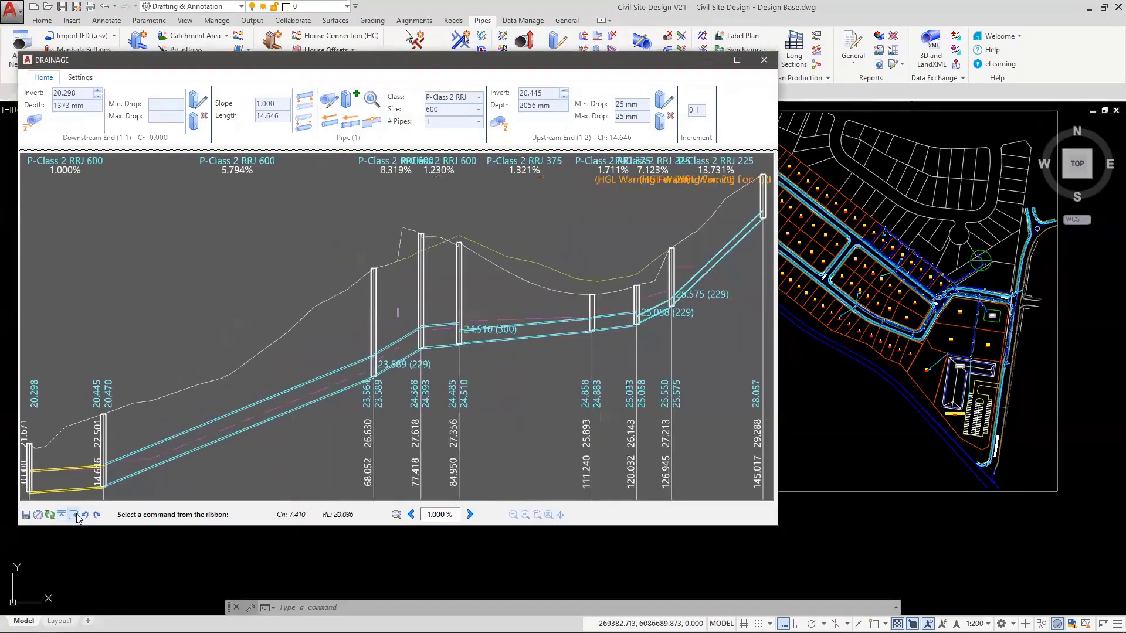
pyautogui.click(77, 515)
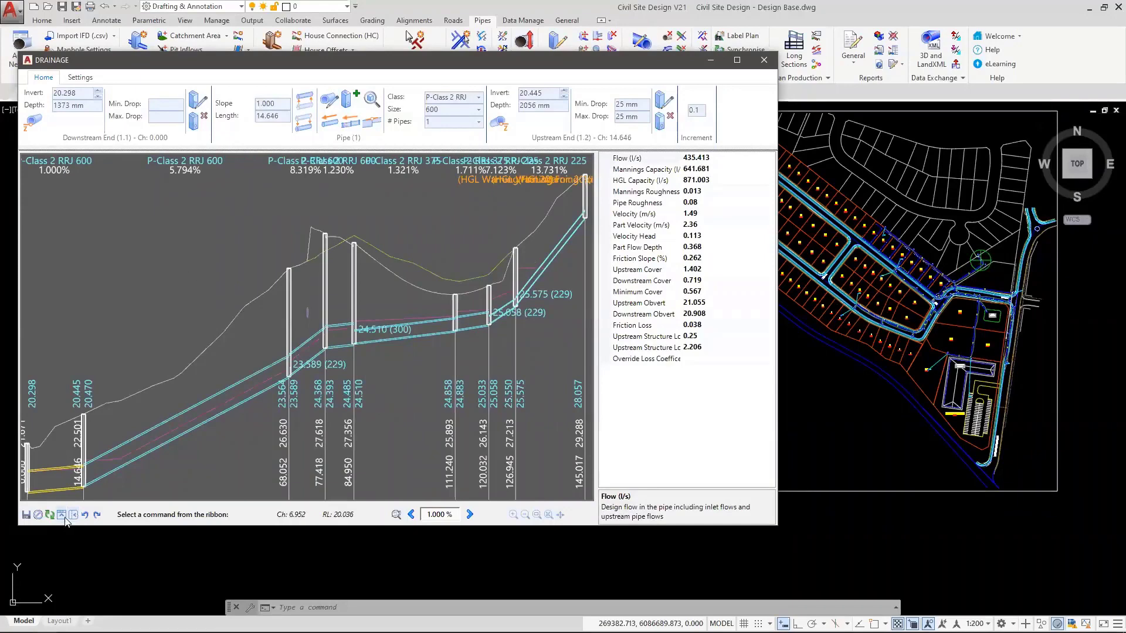
pyautogui.click(73, 515)
pyautogui.click(75, 515)
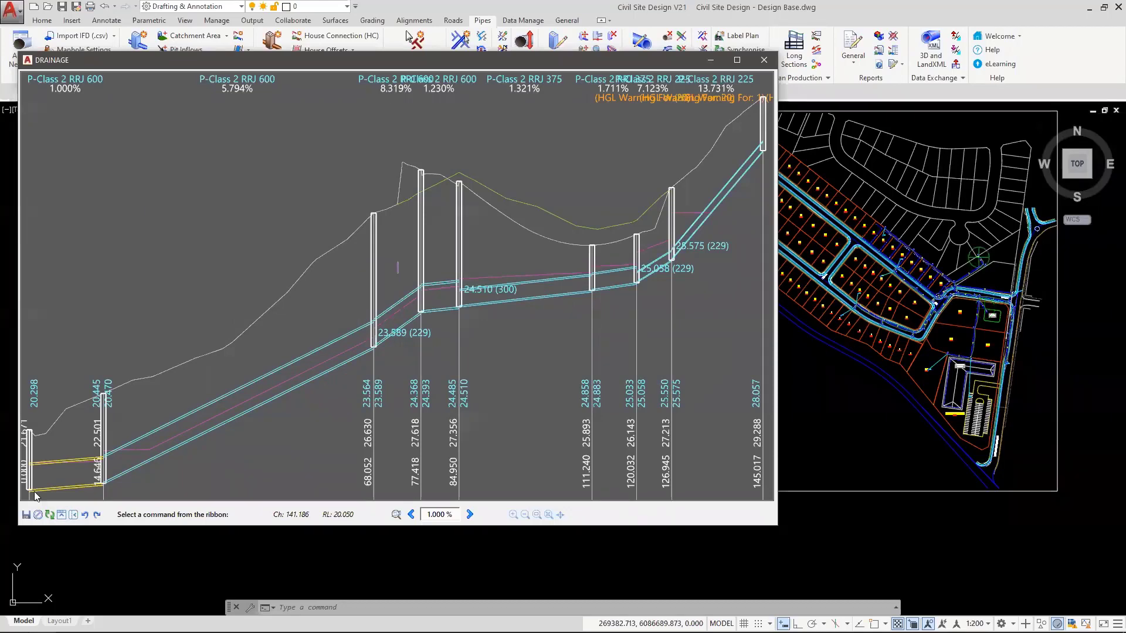
pyautogui.click(62, 515)
pyautogui.click(74, 515)
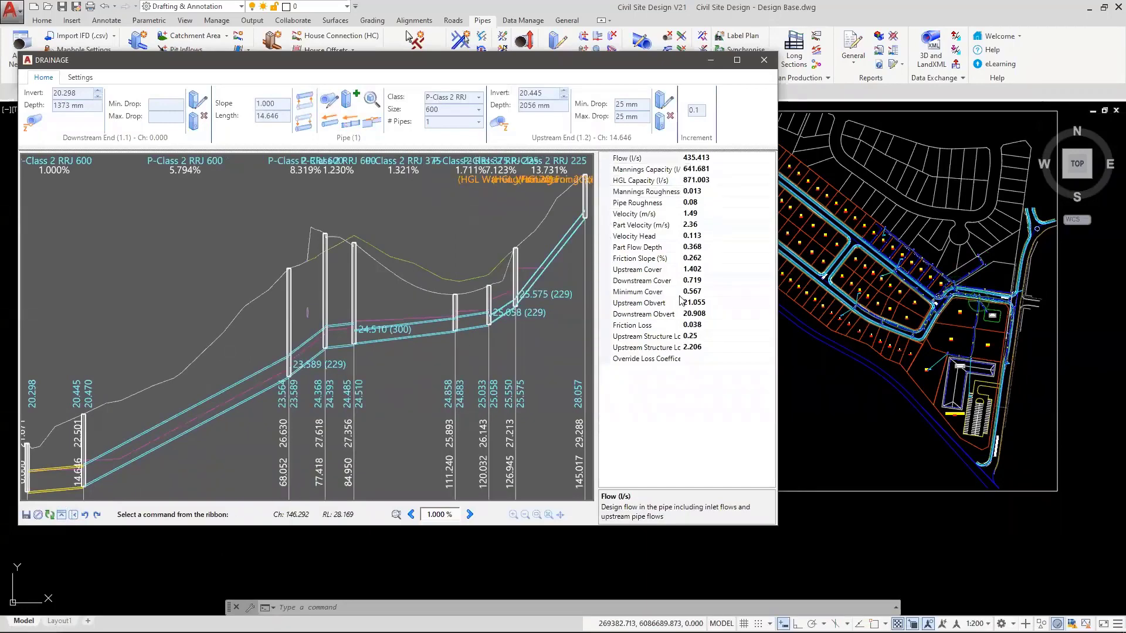
# Step: Enlarge the description area of the pipe properties, and widen the properties window until the property names are fully readable
pyautogui.click(766, 489)
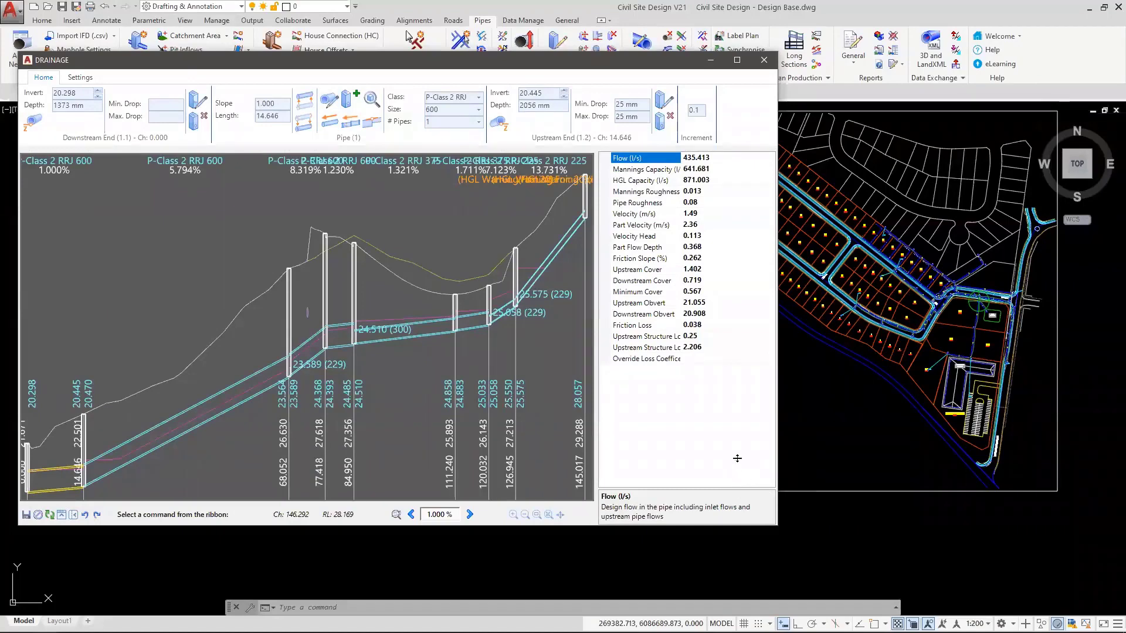
pyautogui.moveTo(737, 458); pyautogui.dragTo(736, 417)
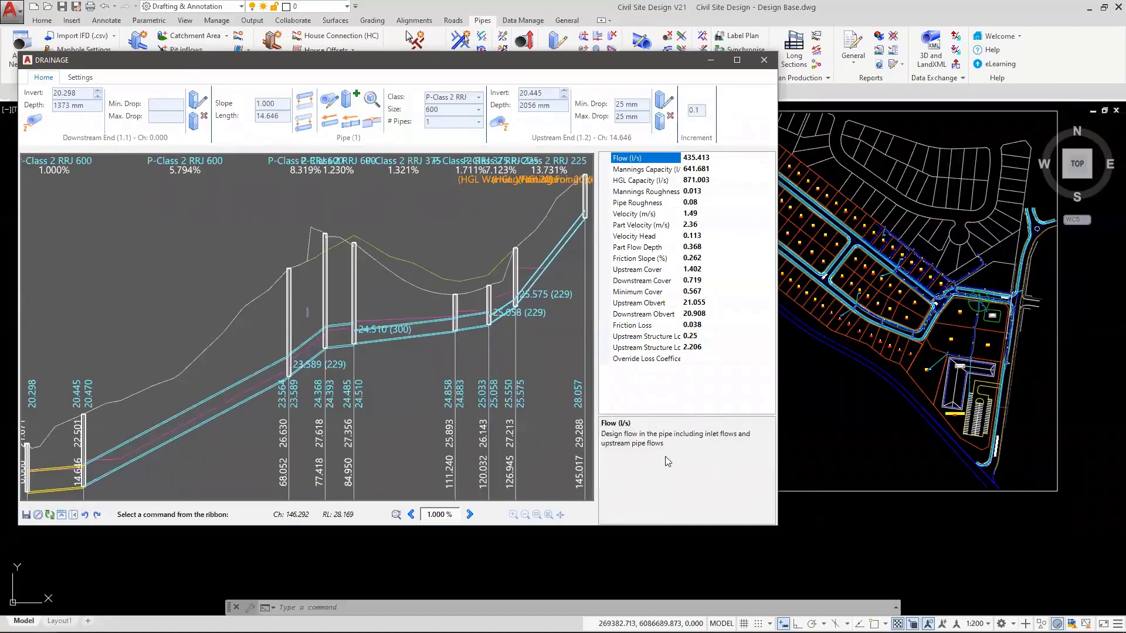
pyautogui.moveTo(599, 330); pyautogui.dragTo(560, 352)
pyautogui.moveTo(662, 160); pyautogui.dragTo(690, 168)
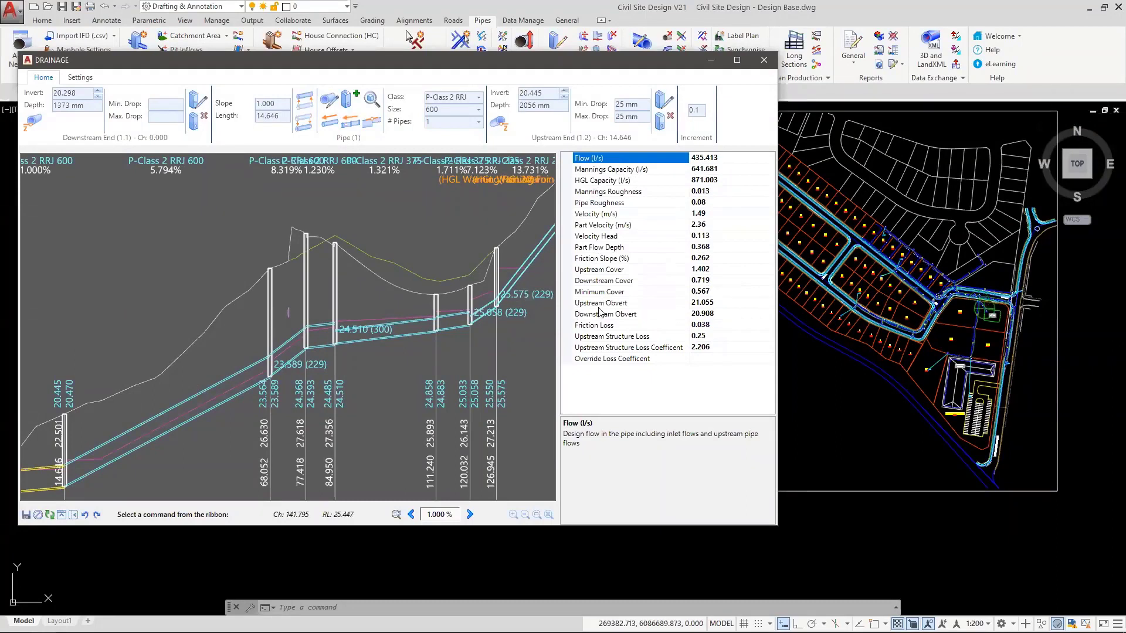
# Step: Show the descriptions of Downstream Cover, Velocity and Upstream Obvert, and narrow the properties window to give the long section more room
pyautogui.click(719, 280)
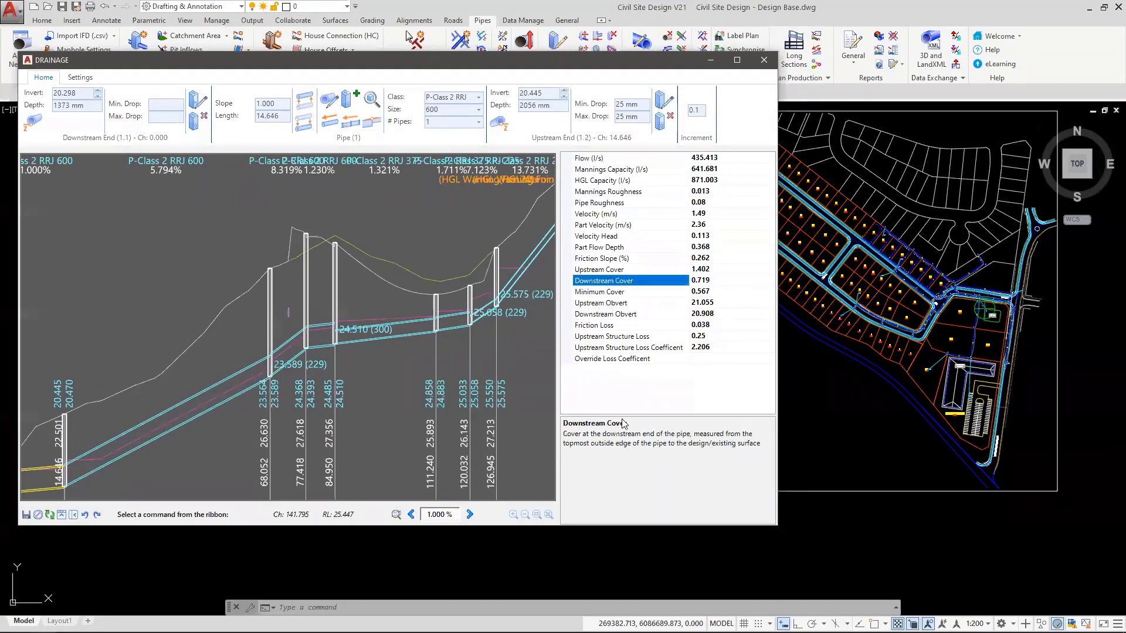
pyautogui.click(707, 215)
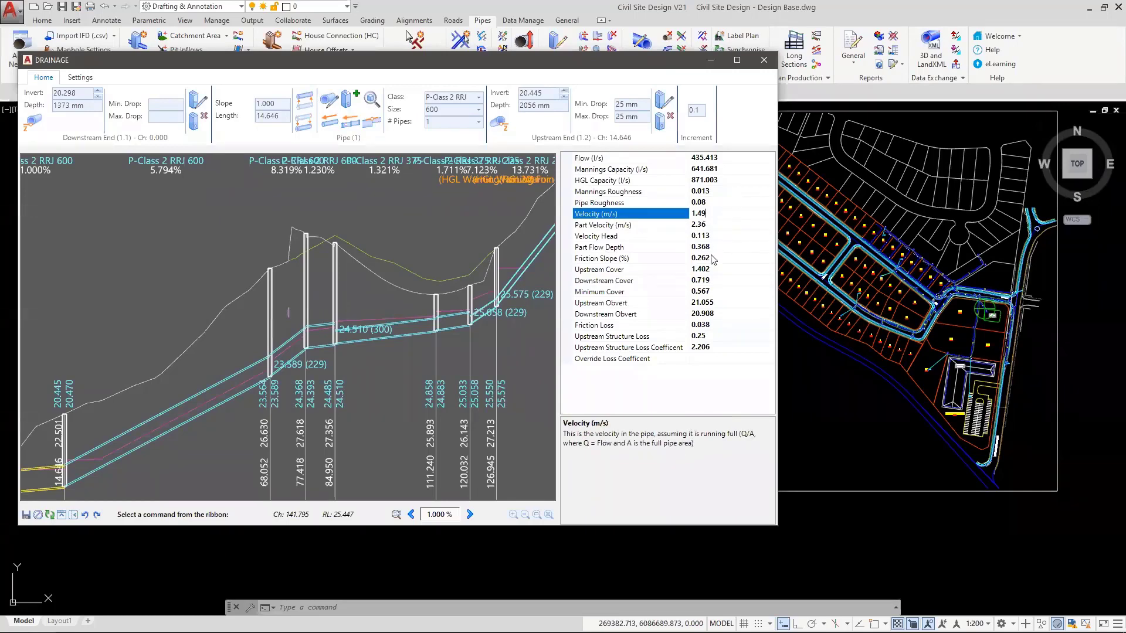
pyautogui.click(721, 303)
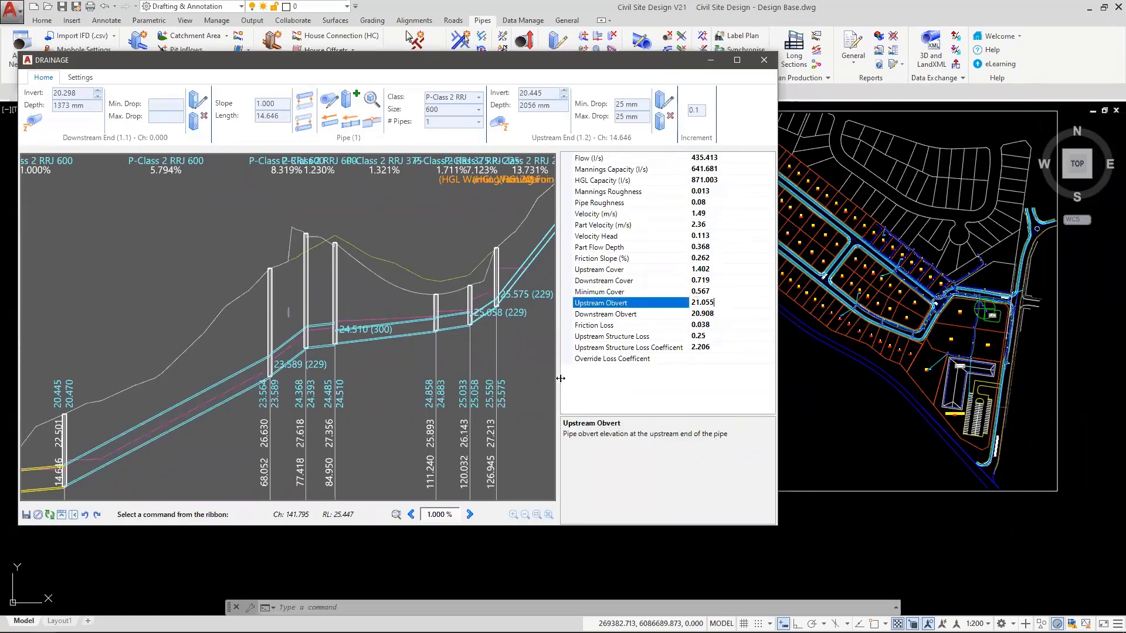
pyautogui.moveTo(561, 378); pyautogui.dragTo(646, 378)
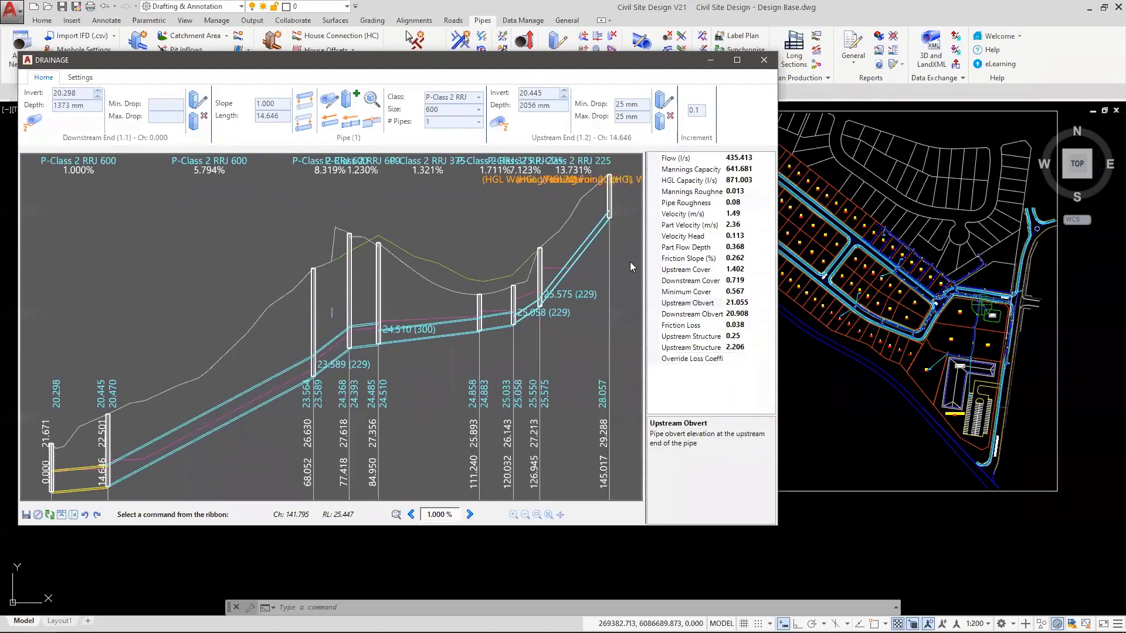
pyautogui.moveTo(653, 63); pyautogui.dragTo(697, 54)
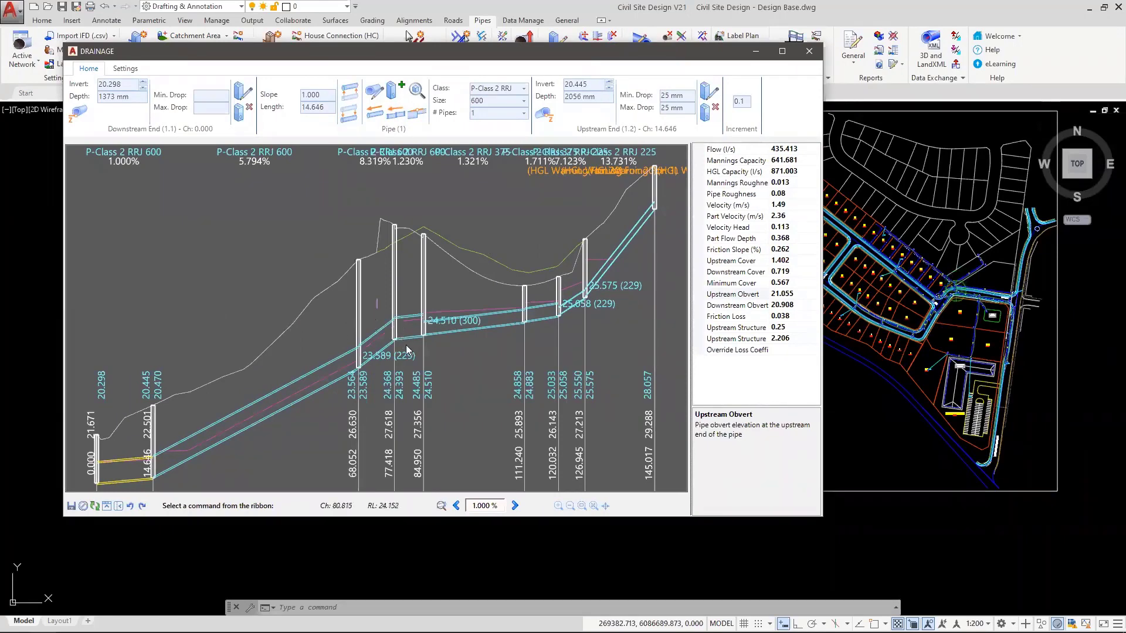
# Step: Select the Class 2 RRJ 375 pipe between chainages 84.950 and 111.240 in the long section
pyautogui.scroll(3, 375, 331)
pyautogui.scroll(-4, 410, 345)
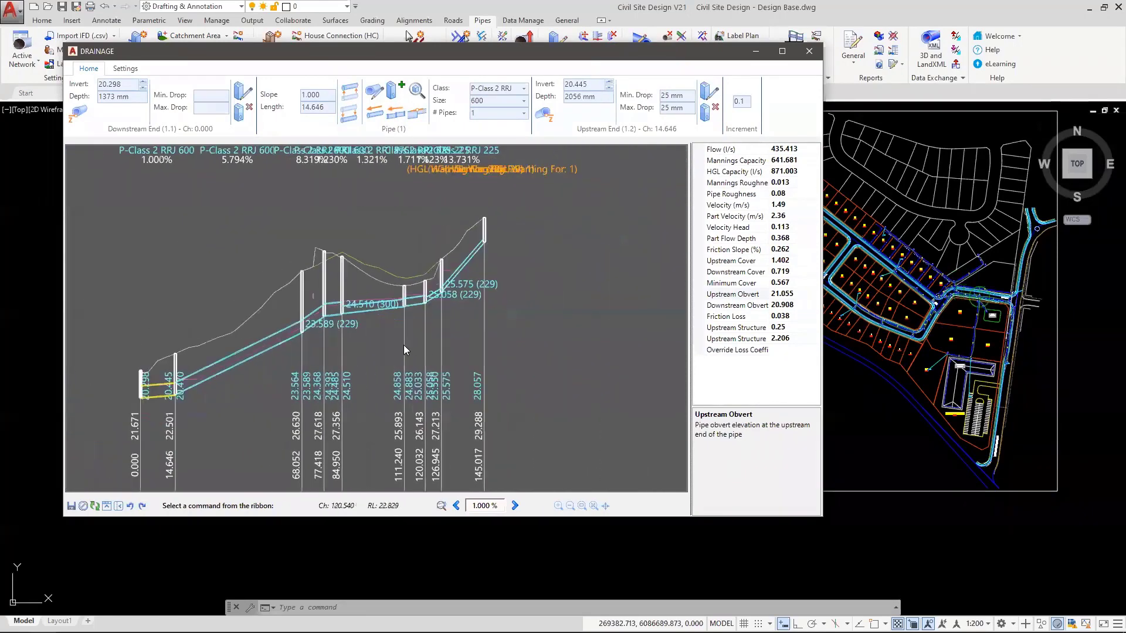
pyautogui.scroll(4, 401, 345)
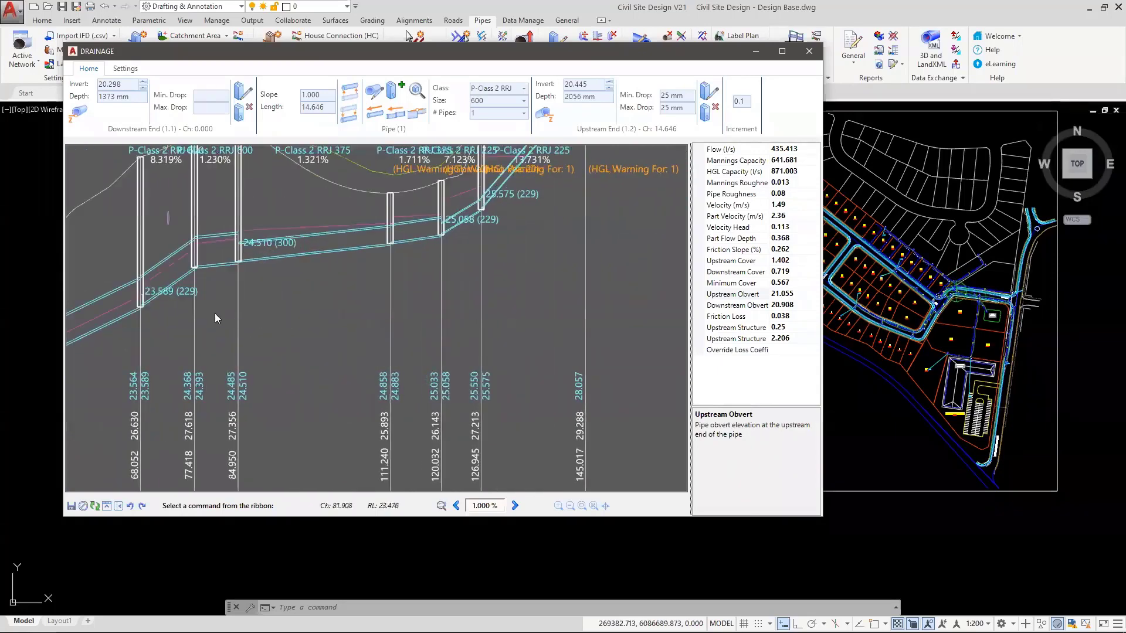
pyautogui.moveTo(217, 313); pyautogui.dragTo(478, 304, button='middle')
pyautogui.moveTo(378, 202); pyautogui.dragTo(405, 273, button='middle')
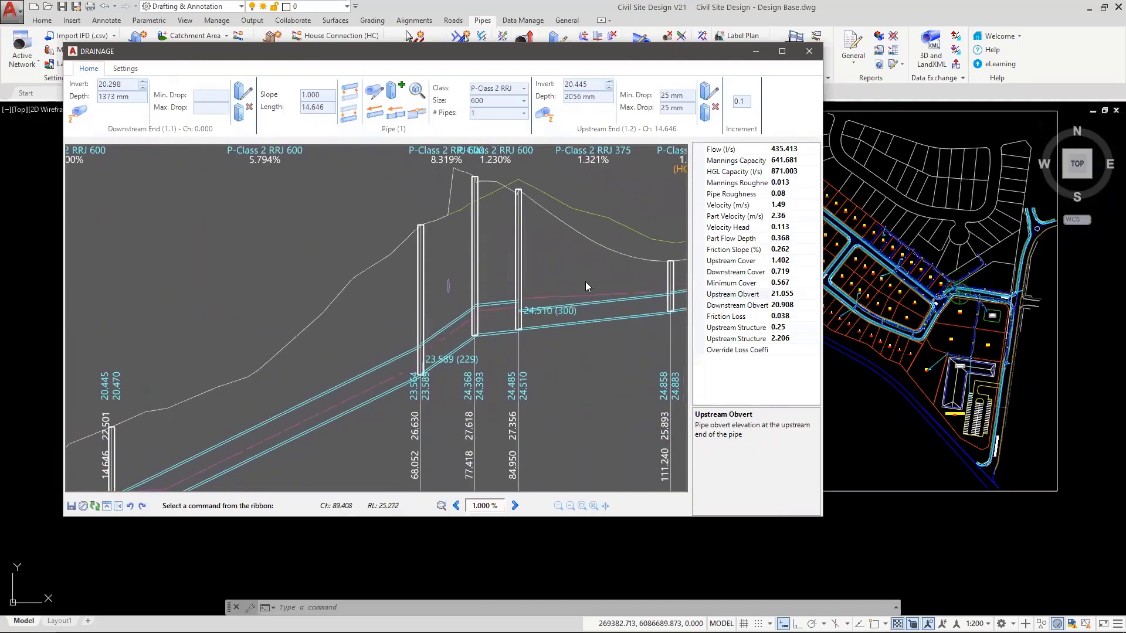
pyautogui.moveTo(571, 270); pyautogui.dragTo(292, 196, button='middle')
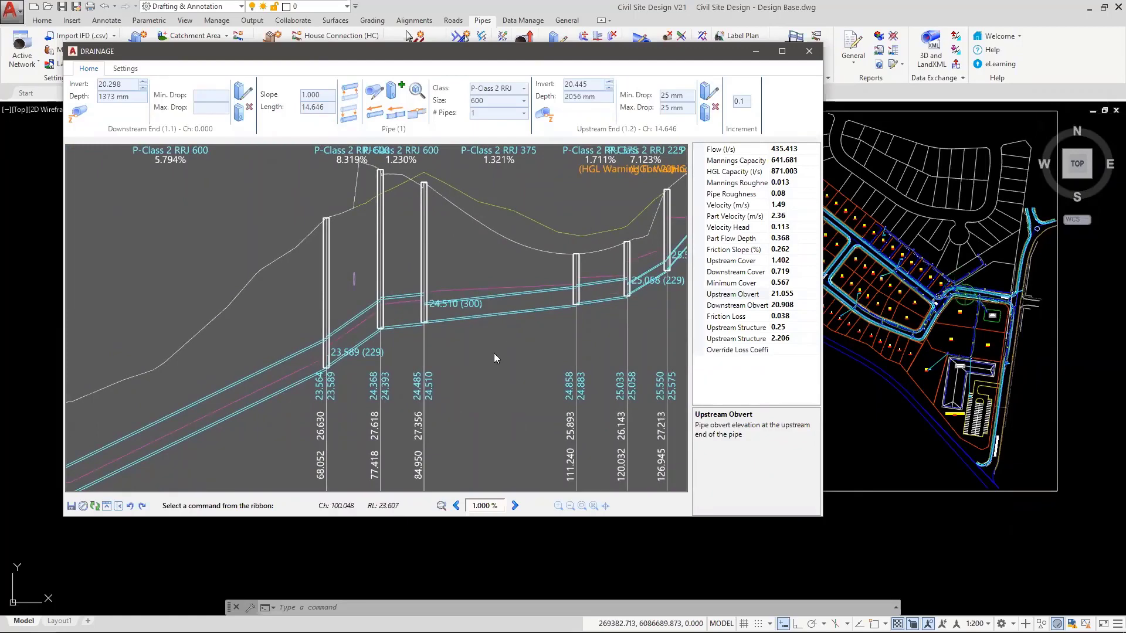
pyautogui.click(491, 324)
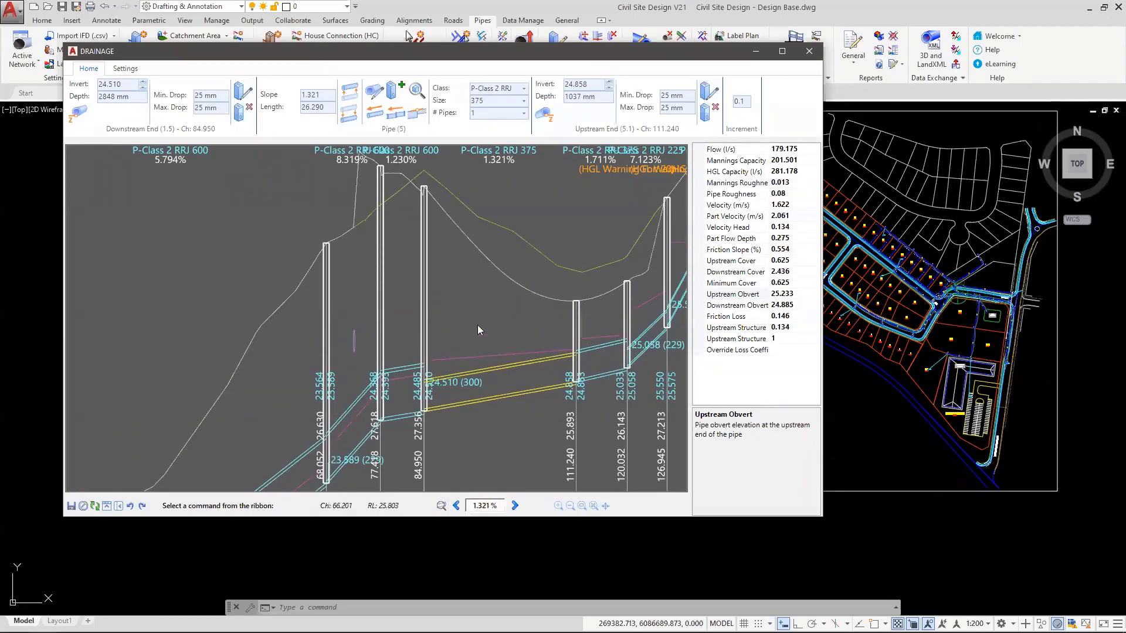
# Step: Pan the long section around the selected 375 pipe, and zoom back to the full extents
pyautogui.moveTo(478, 412); pyautogui.dragTo(480, 239, button='middle')
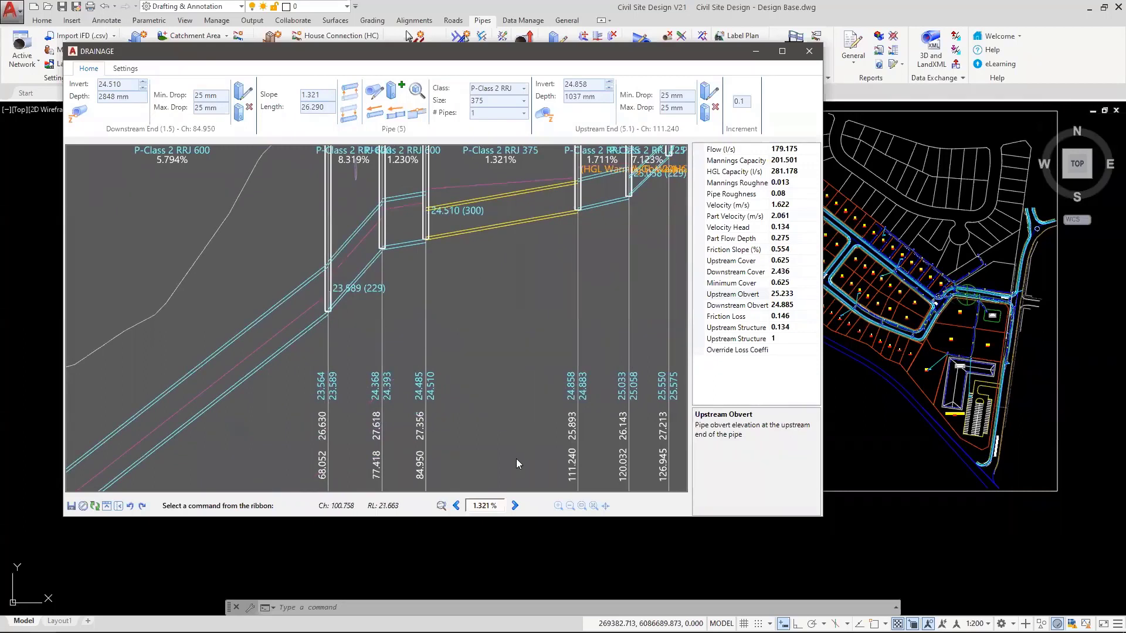
pyautogui.moveTo(517, 462); pyautogui.dragTo(484, 452, button='middle')
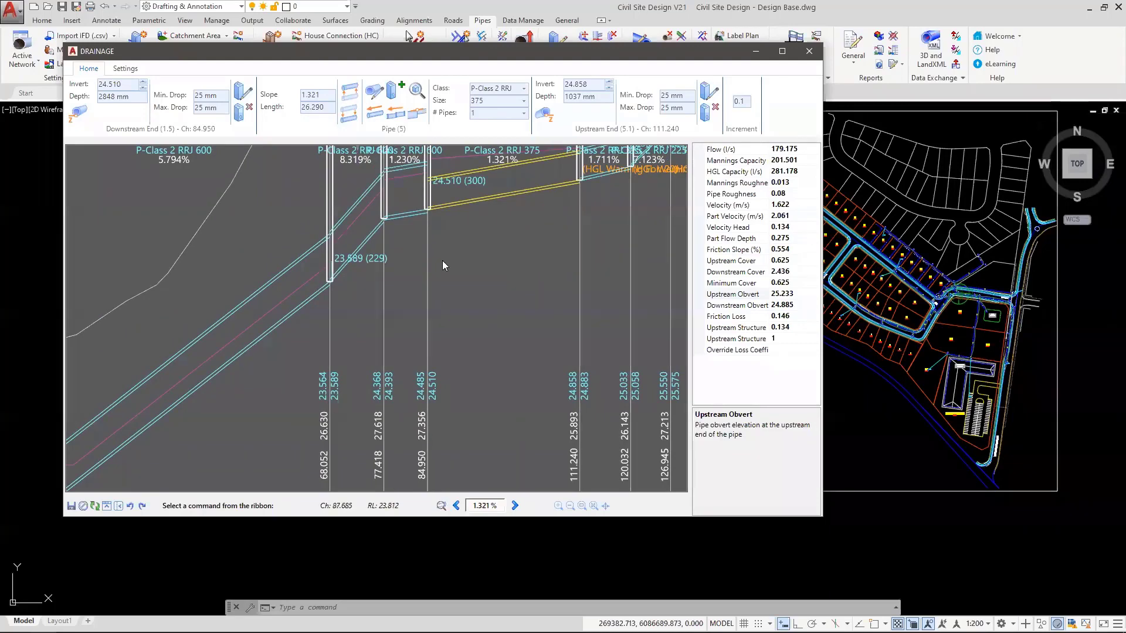
pyautogui.middleClick(458, 284)
pyautogui.middleClick(459, 284)
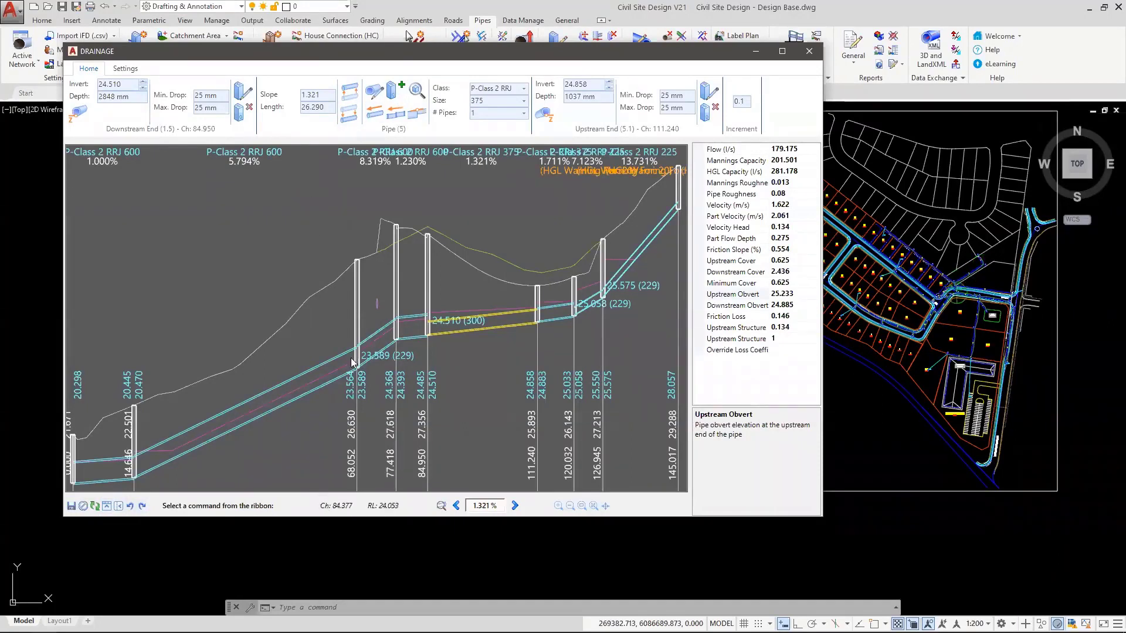
# Step: Step back and forth between adjacent pipes, finishing on the 600 pipe between chainages 77.418 and 84.950
pyautogui.click(456, 505)
pyautogui.click(515, 506)
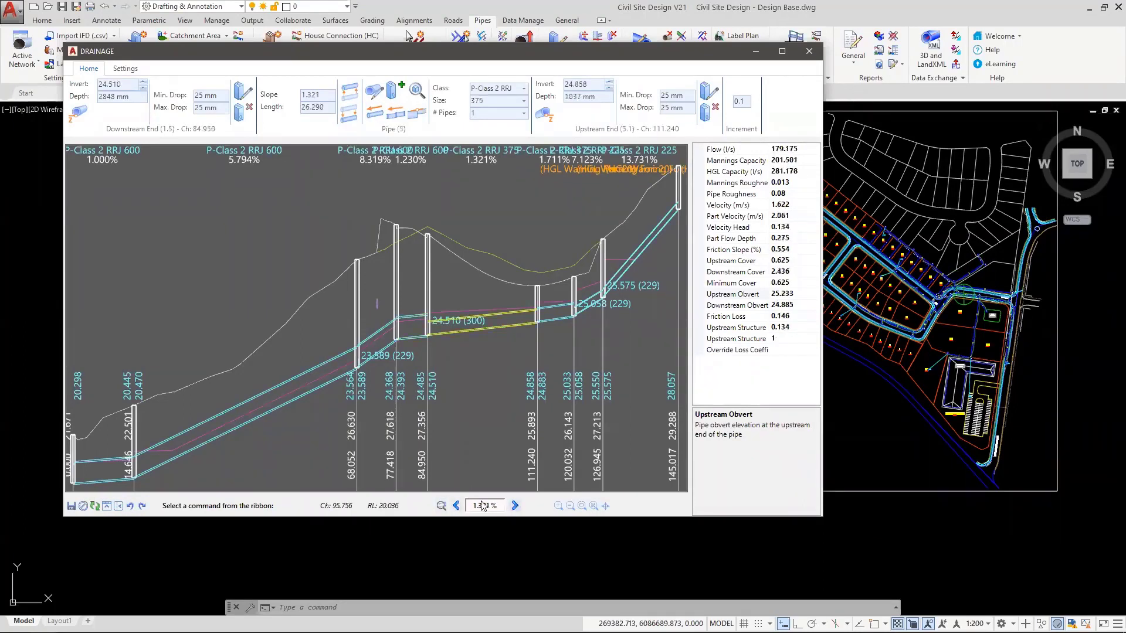
pyautogui.click(456, 506)
pyautogui.click(515, 505)
pyautogui.click(457, 505)
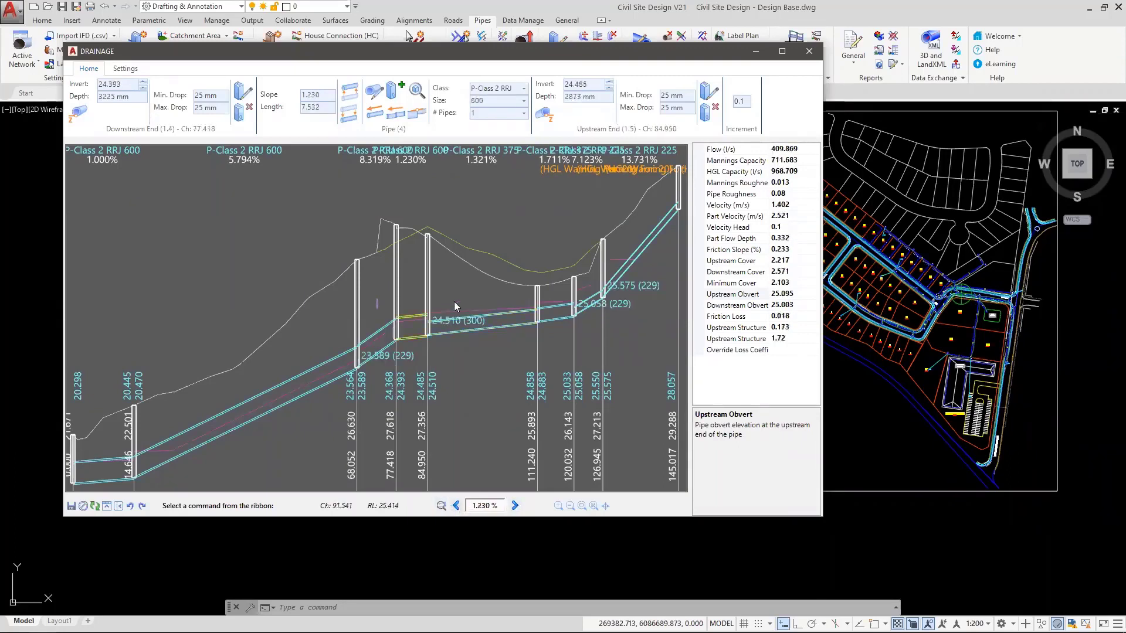
# Step: Cycle through the pipes downstream and upstream, finishing on the 375 pipe between chainages 84.950 and 111.240
pyautogui.press('Left')
pyautogui.press('Left')
pyautogui.press('Right')
pyautogui.press('Right')
pyautogui.press('Right')
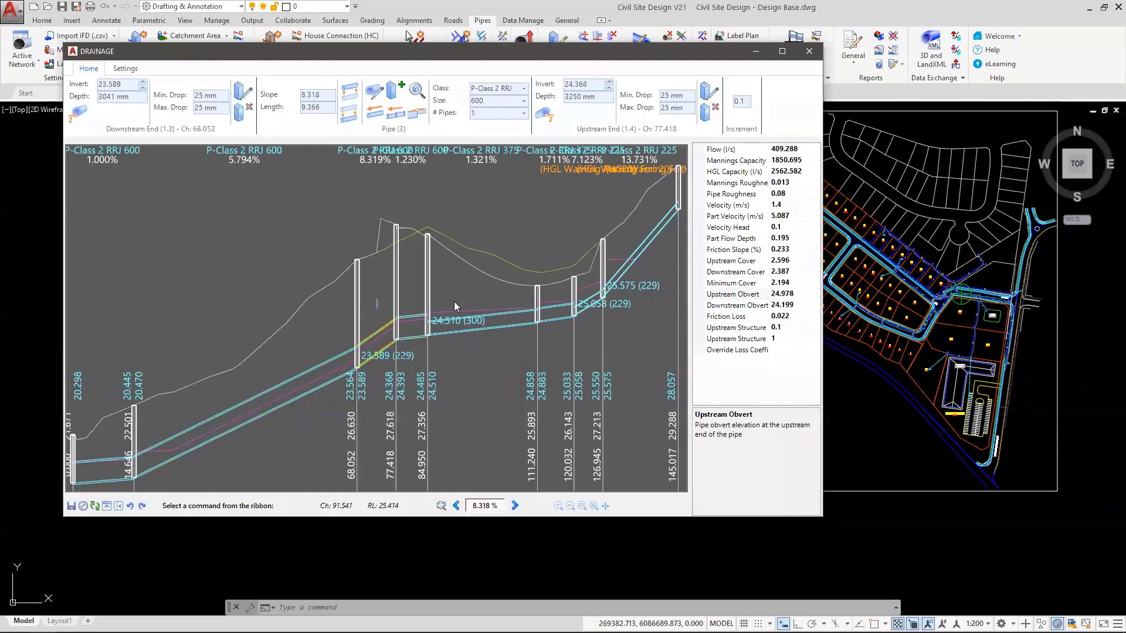
pyautogui.press('Right')
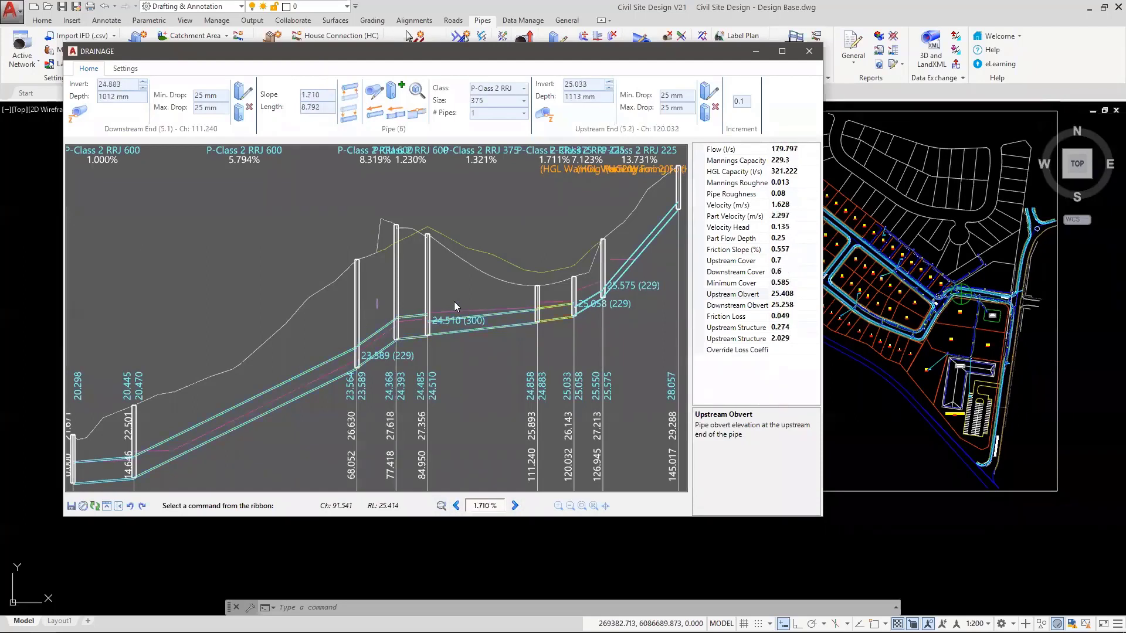
pyautogui.press('Left')
pyautogui.press('Left')
pyautogui.press('Left')
pyautogui.press('Left')
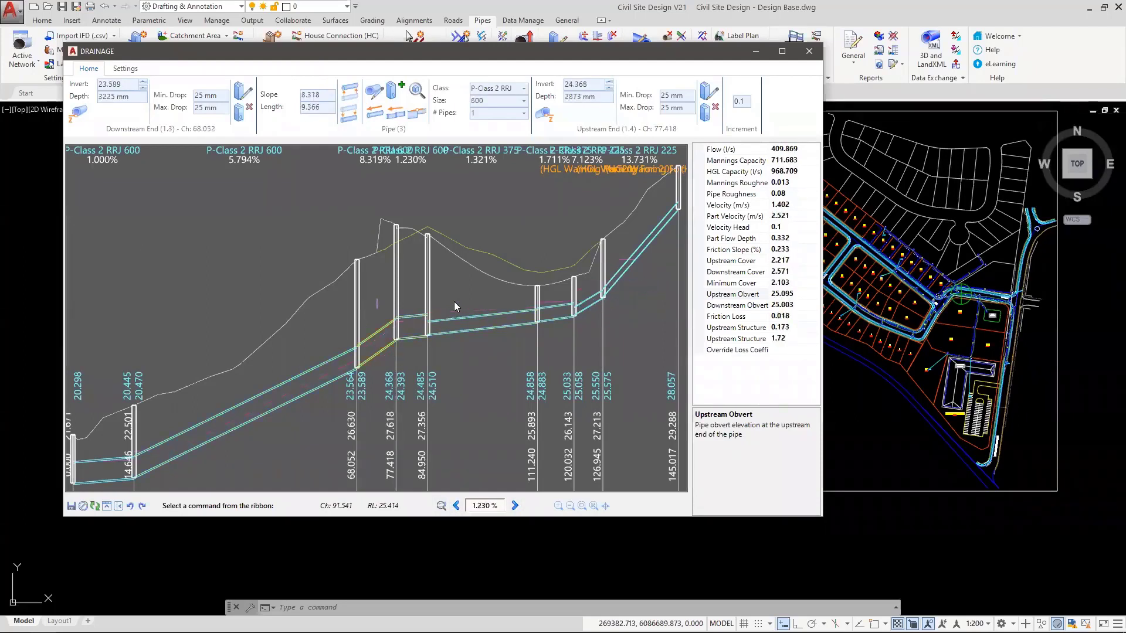
pyautogui.press('Right')
pyautogui.press('Right')
pyautogui.press('Right')
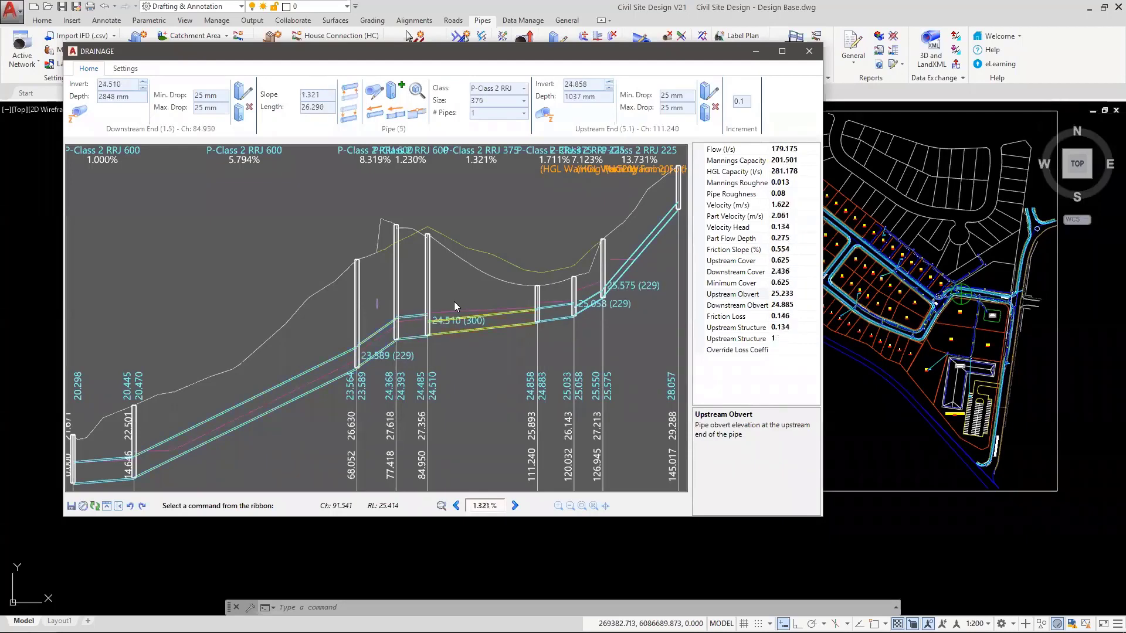
# Step: Set the display width to 1 pipe, and step through neighbouring pipes, returning to the 375 pipe between chainages 84.950 and 111.240
pyautogui.click(441, 504)
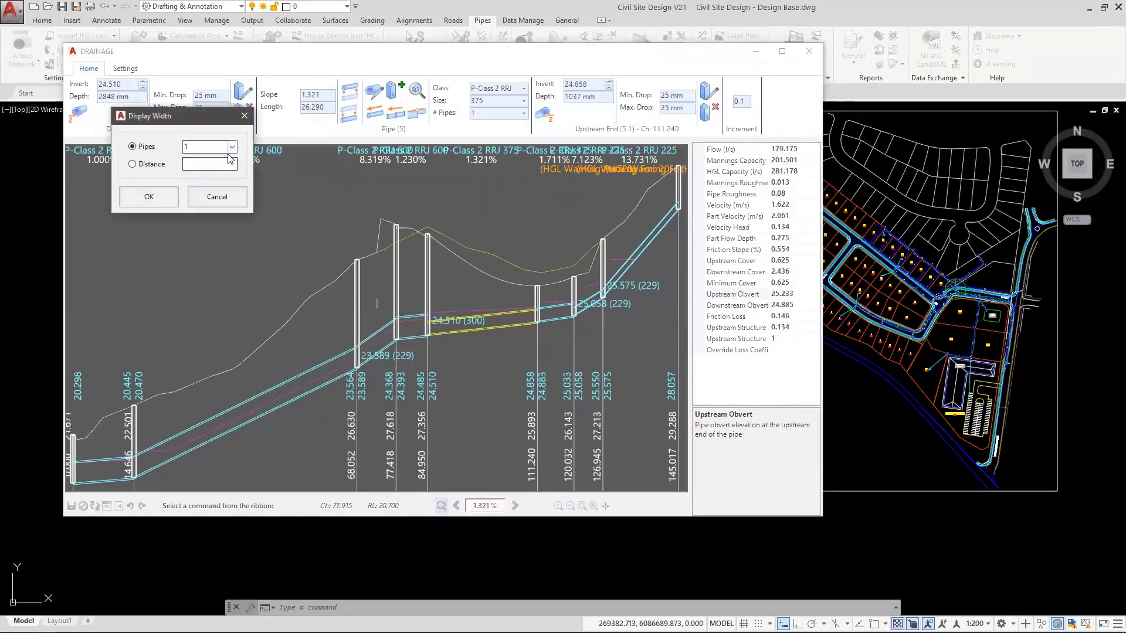
pyautogui.click(148, 196)
pyautogui.press('Left')
pyautogui.press('Left')
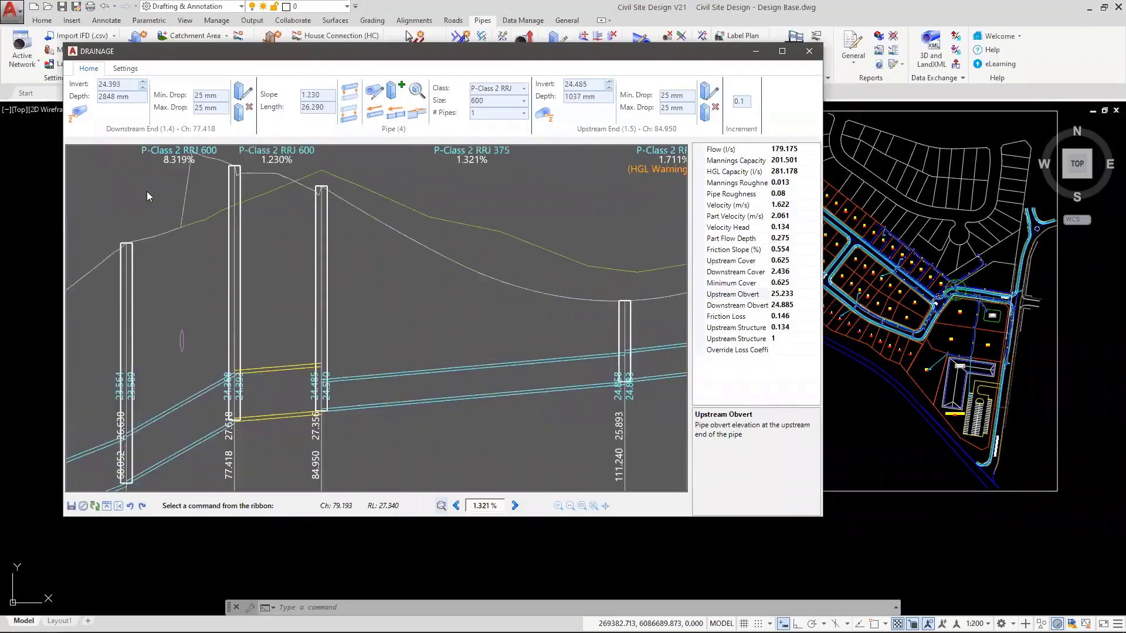
pyautogui.press('Right')
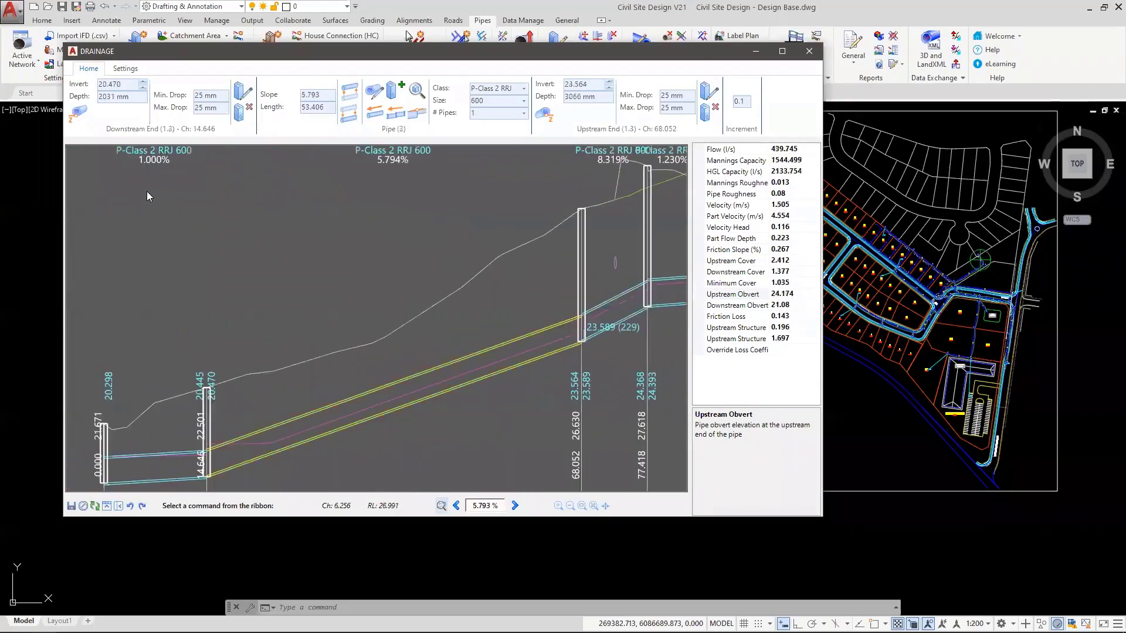
pyautogui.press('Left')
pyautogui.press('Right')
pyautogui.press('Right')
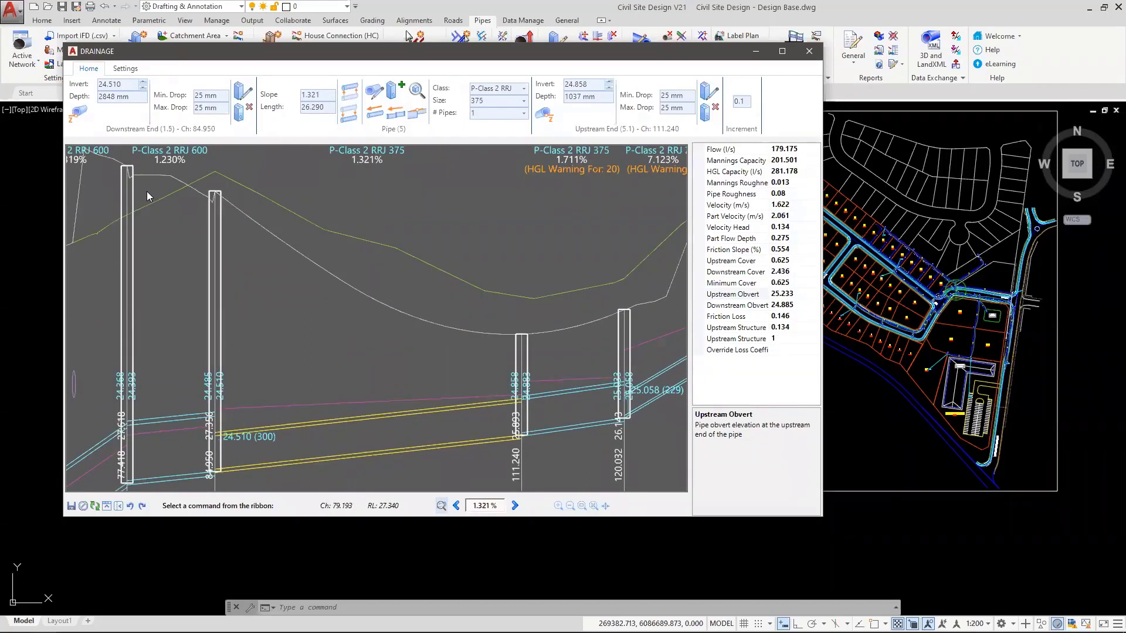
# Step: Zoom the long section in and out, and zoom to a window around the selected 375 pipe
pyautogui.click(558, 507)
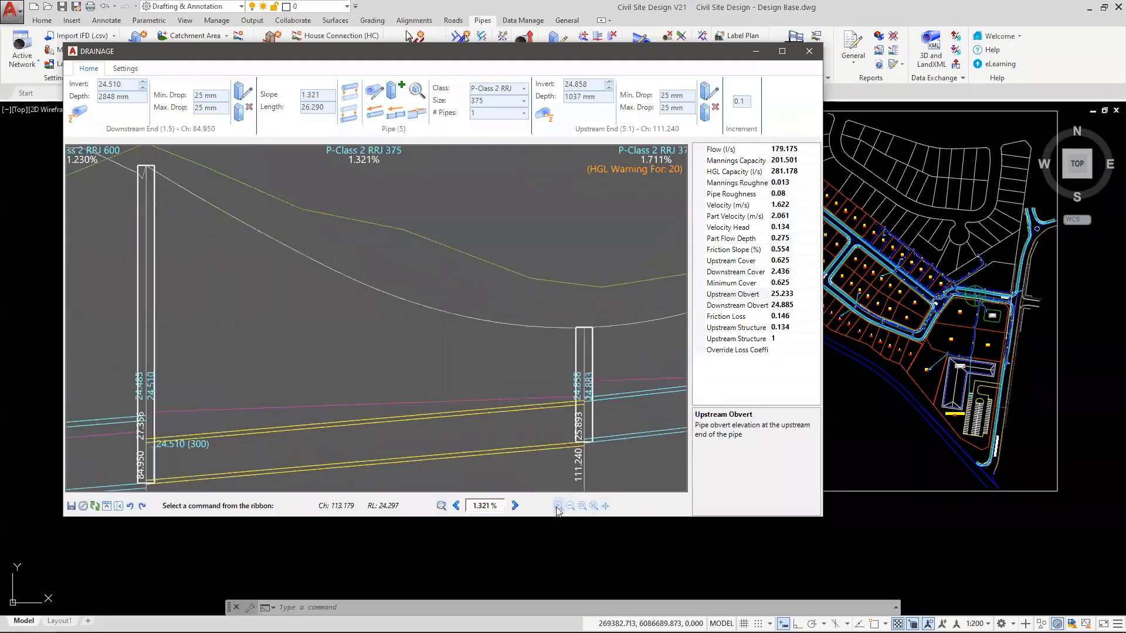
pyautogui.click(558, 508)
pyautogui.click(570, 508)
pyautogui.click(570, 507)
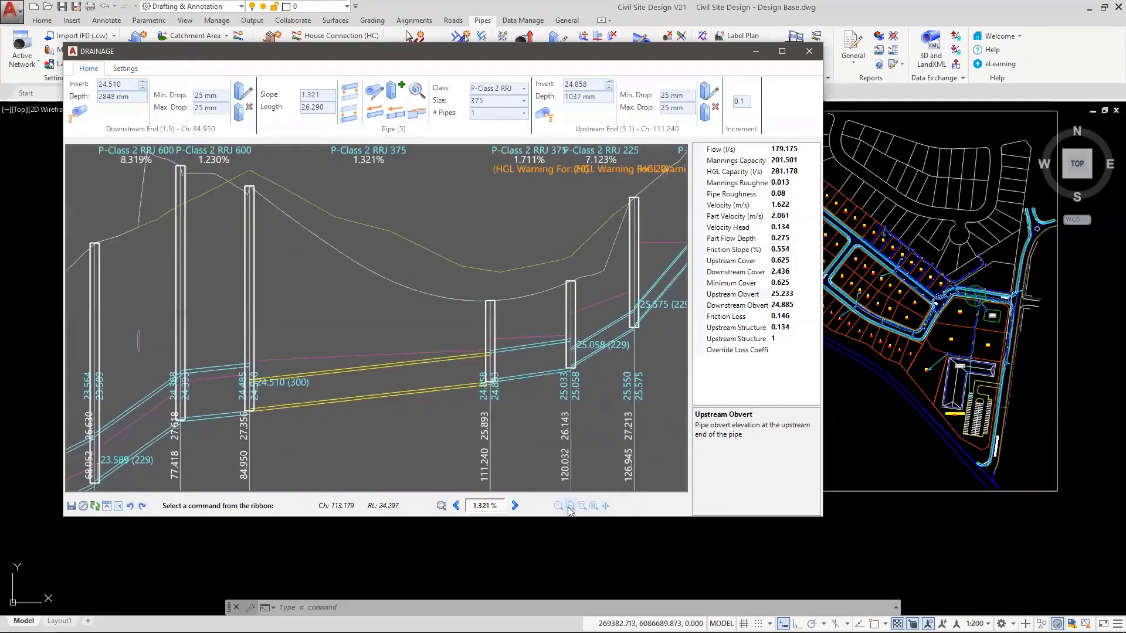
pyautogui.click(582, 506)
pyautogui.click(223, 242)
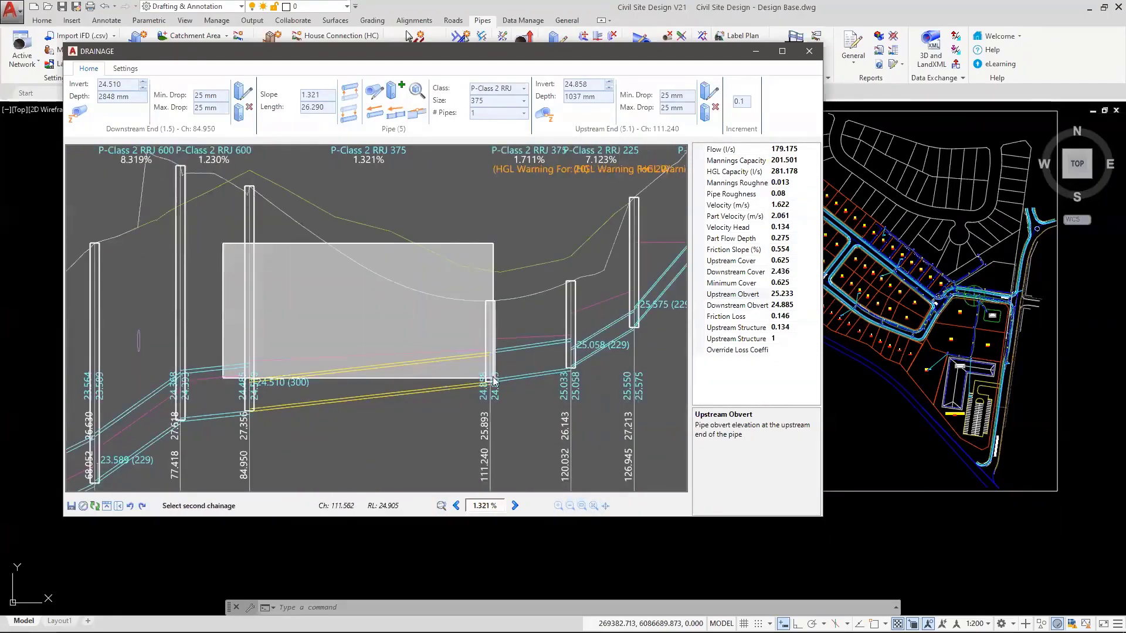
pyautogui.click(499, 388)
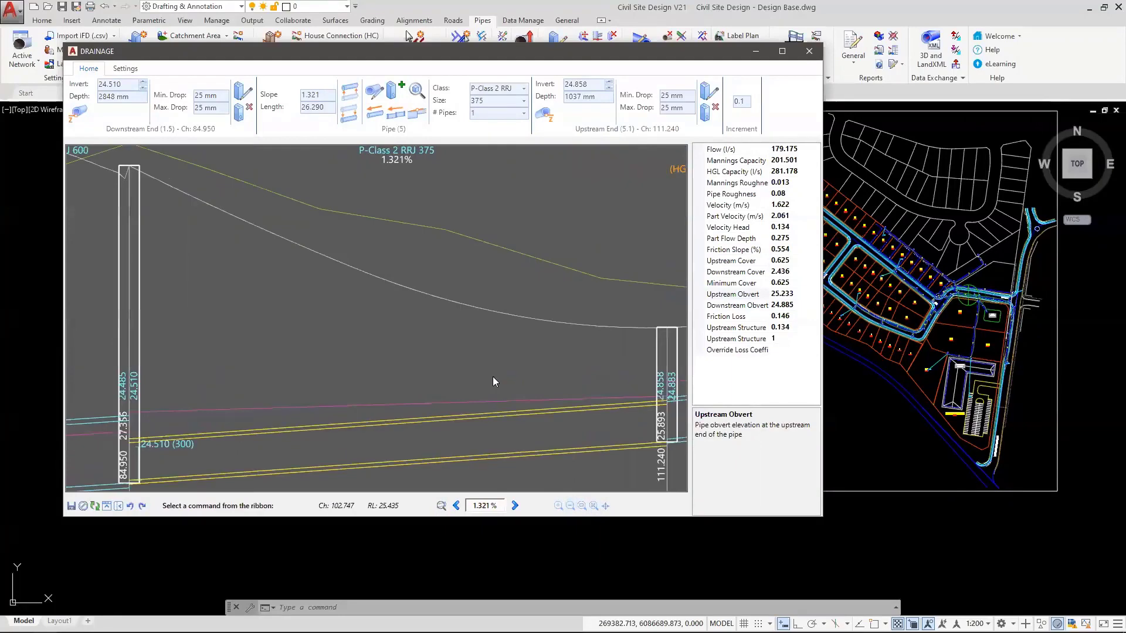
# Step: Zoom to the full long section, pan and magnify it around the selected pipe, and restore the full extents
pyautogui.click(595, 506)
pyautogui.click(606, 506)
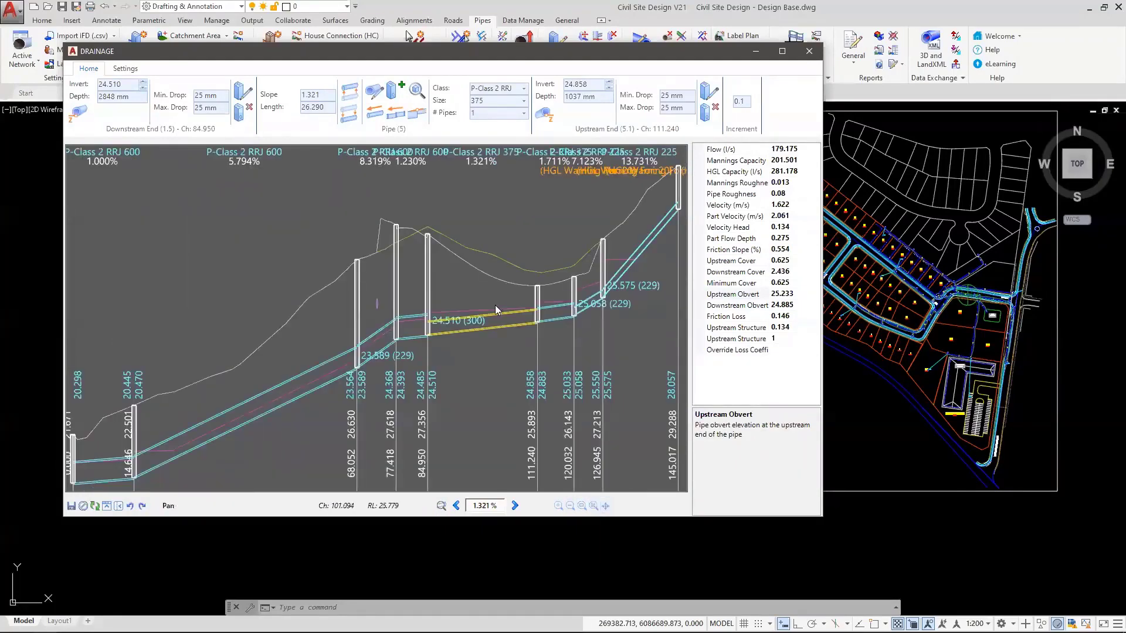
pyautogui.click(495, 306)
pyautogui.click(298, 324)
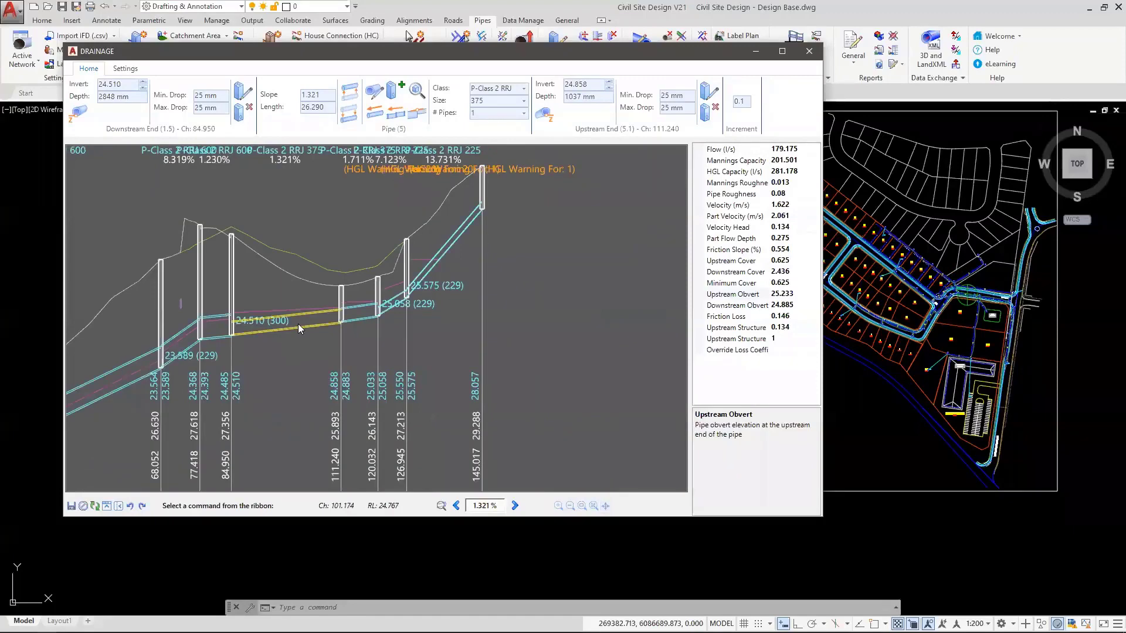
pyautogui.moveTo(241, 332); pyautogui.dragTo(480, 322, button='middle')
pyautogui.scroll(2, 470, 325)
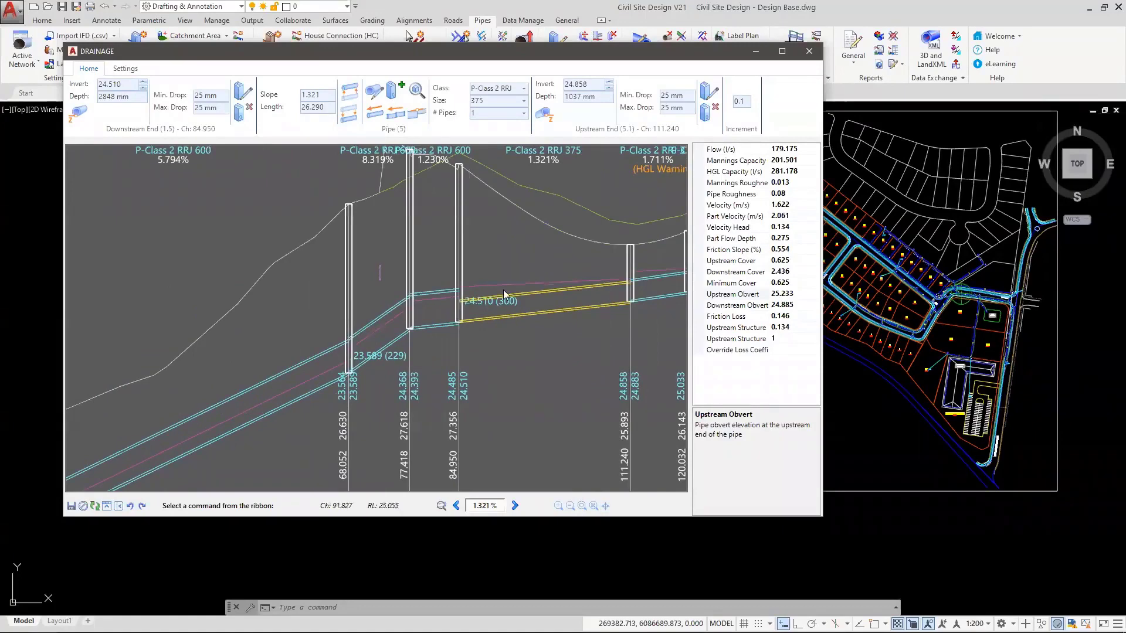
pyautogui.scroll(-2, 510, 291)
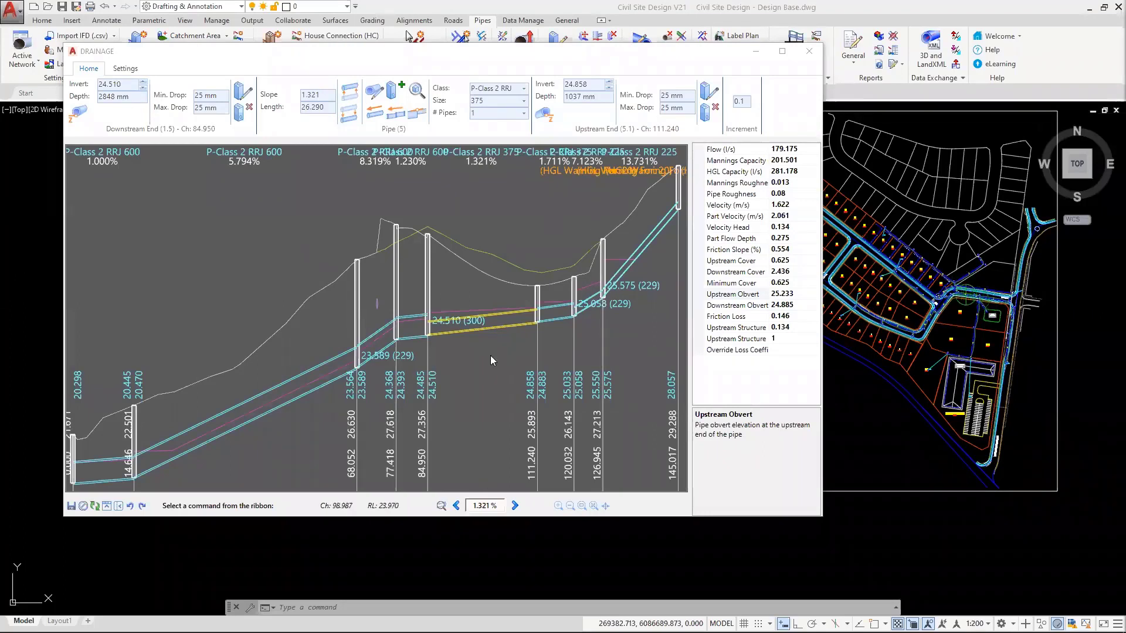
# Step: Try a vertical exaggeration of 4.0 for the long section, and set it to 5.0
pyautogui.click(118, 70)
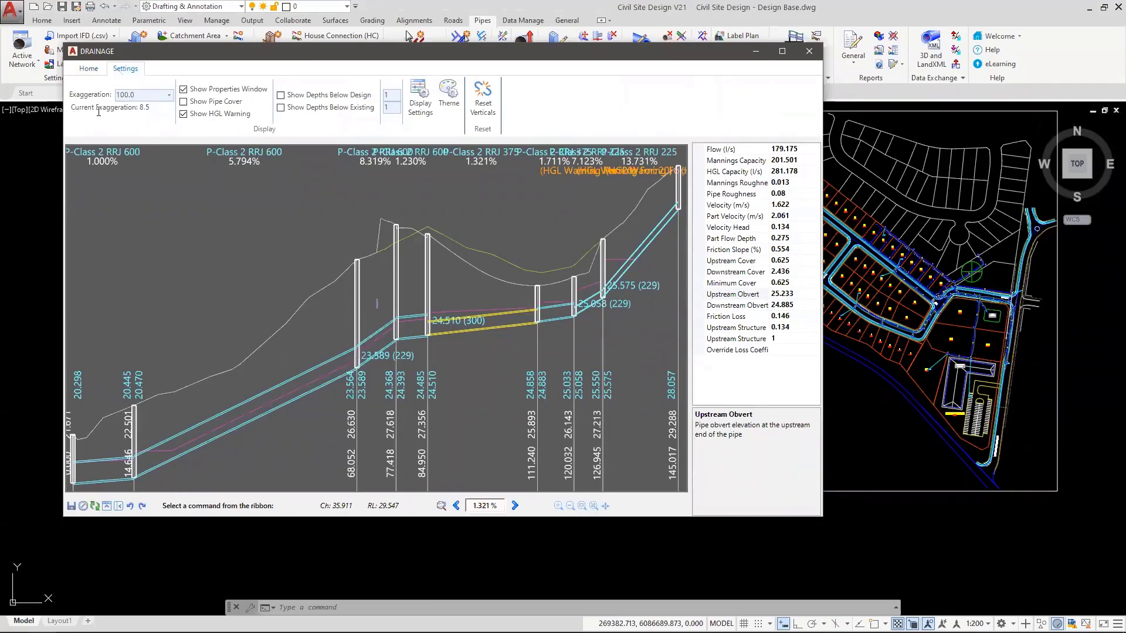
pyautogui.click(168, 95)
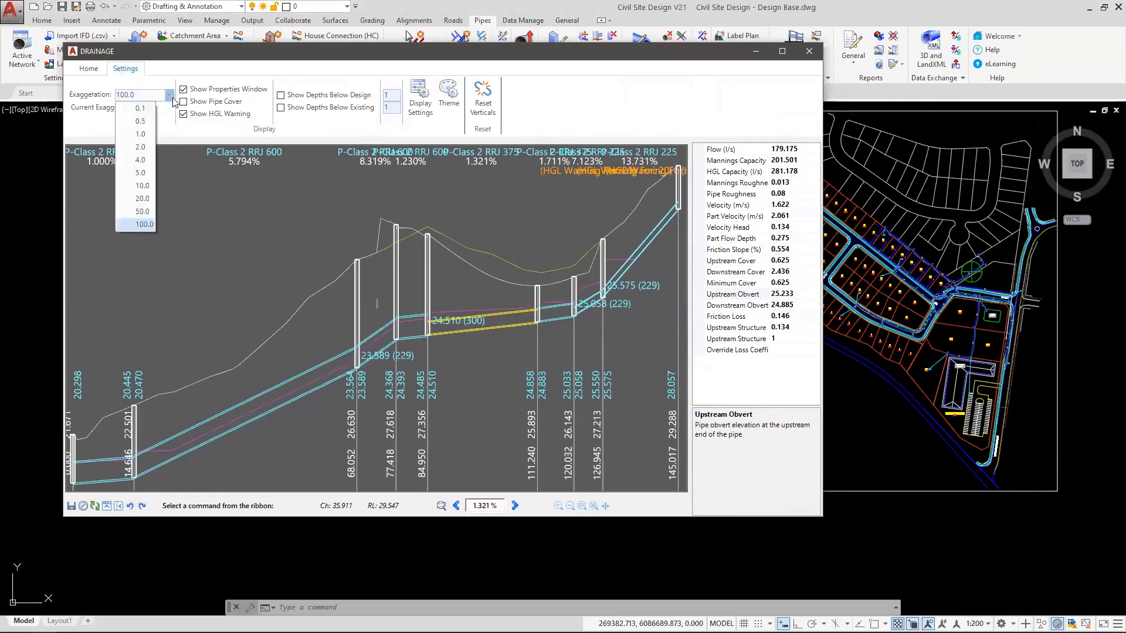
pyautogui.click(145, 160)
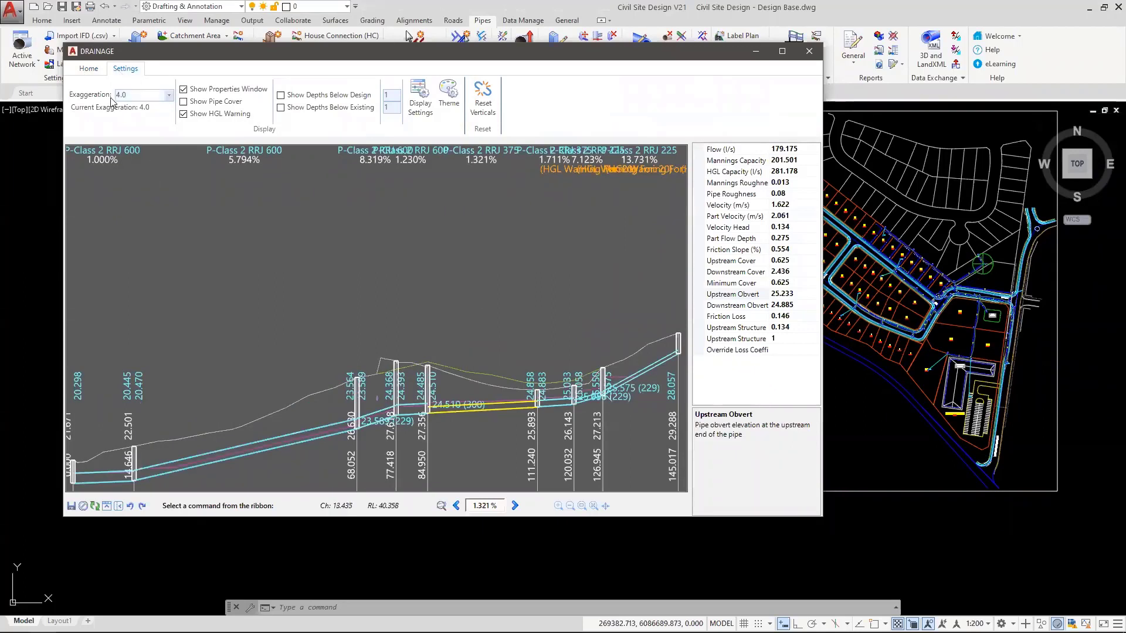
pyautogui.click(168, 95)
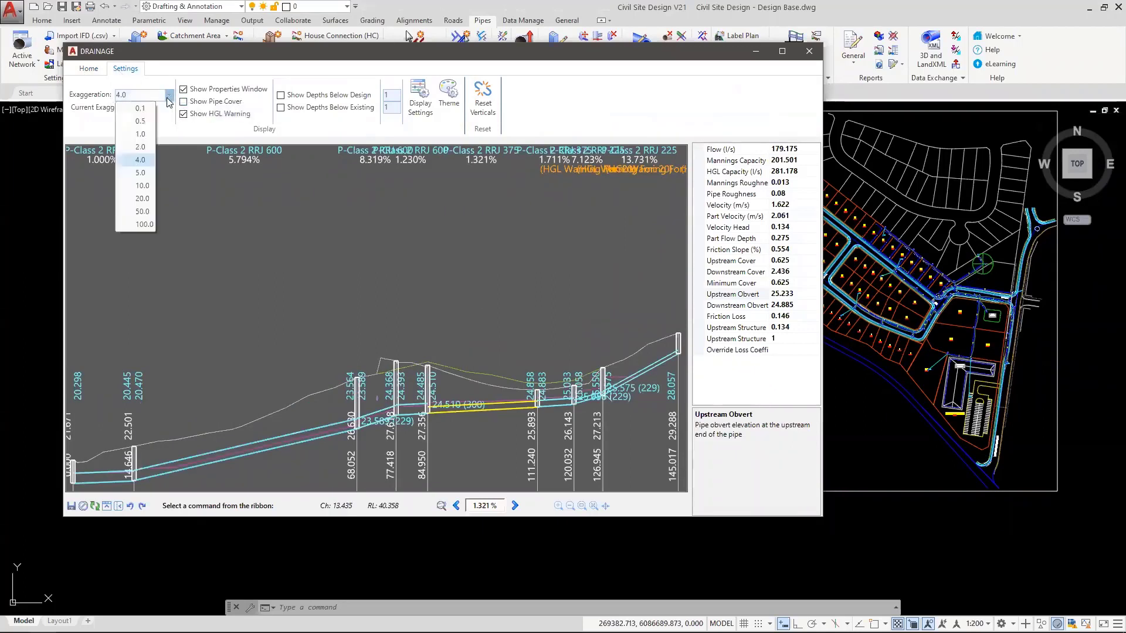
pyautogui.click(140, 173)
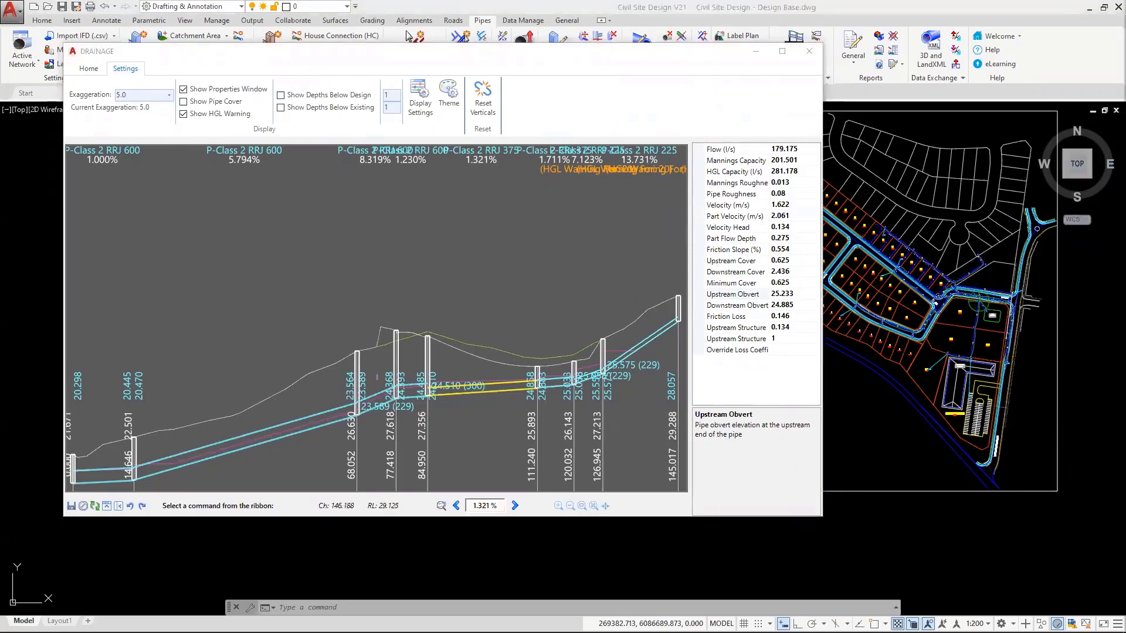
# Step: Toggle the properties window off and on, and show the pipe cover line in the long section
pyautogui.click(225, 91)
pyautogui.click(225, 91)
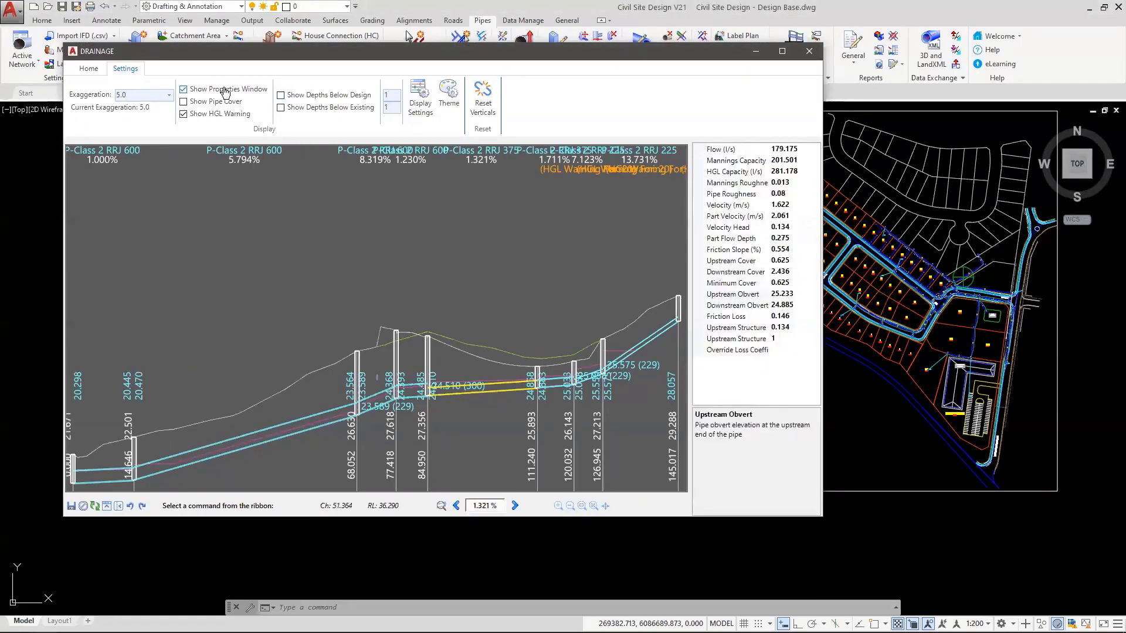
pyautogui.click(205, 102)
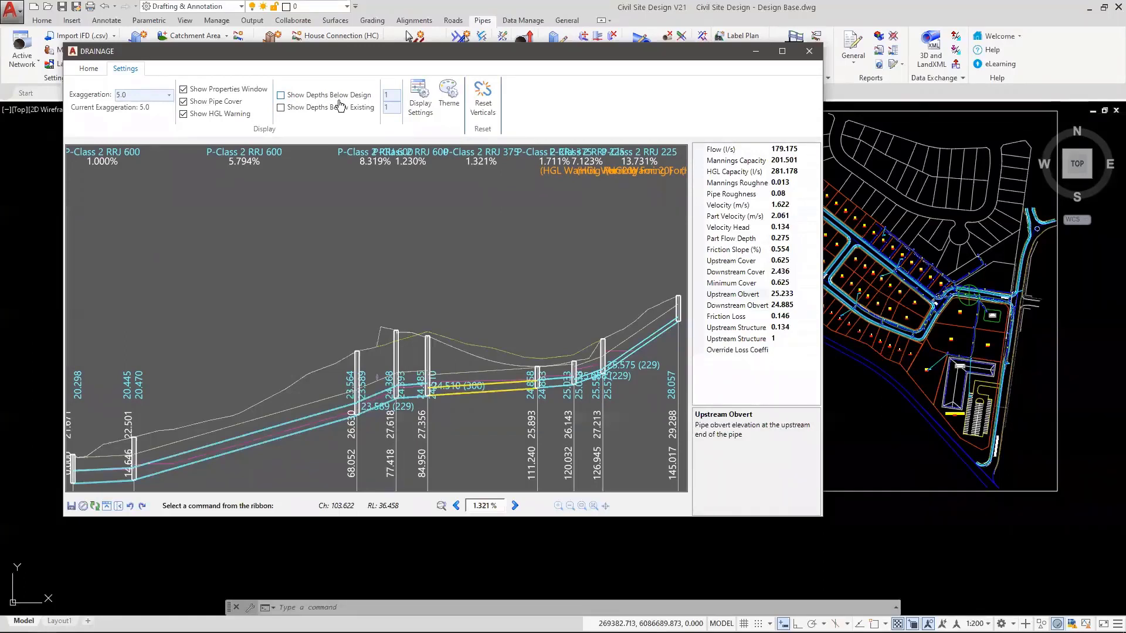
# Step: Show depths below the design surface at a depth of .6, and toggle the depths below existing on and off
pyautogui.click(309, 96)
pyautogui.click(393, 96)
pyautogui.write('5')
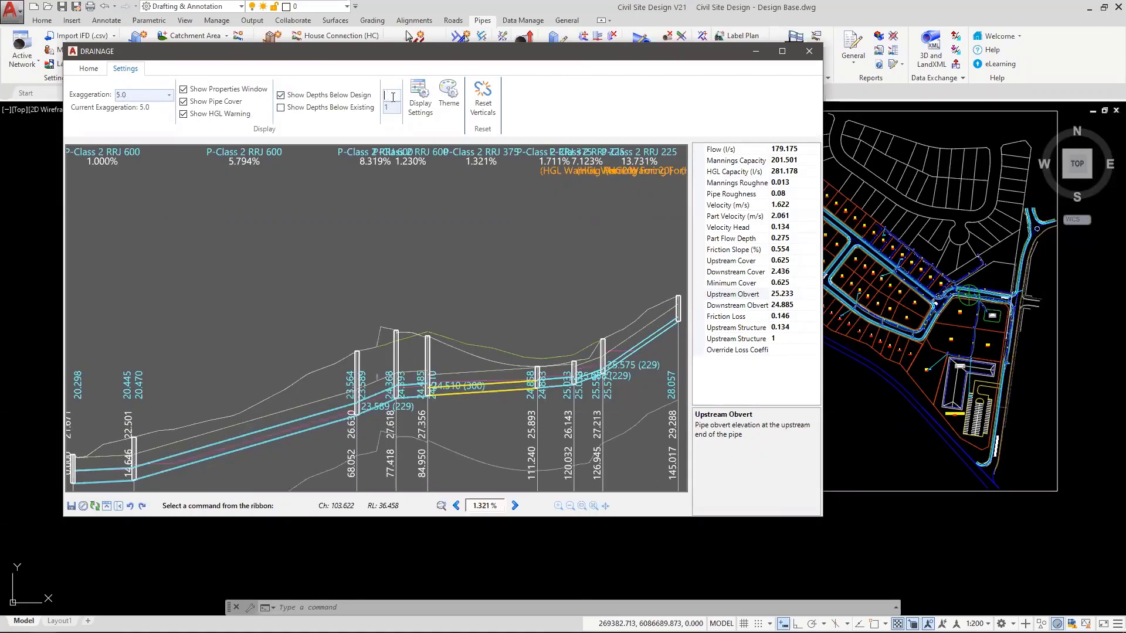
pyautogui.write('.6')
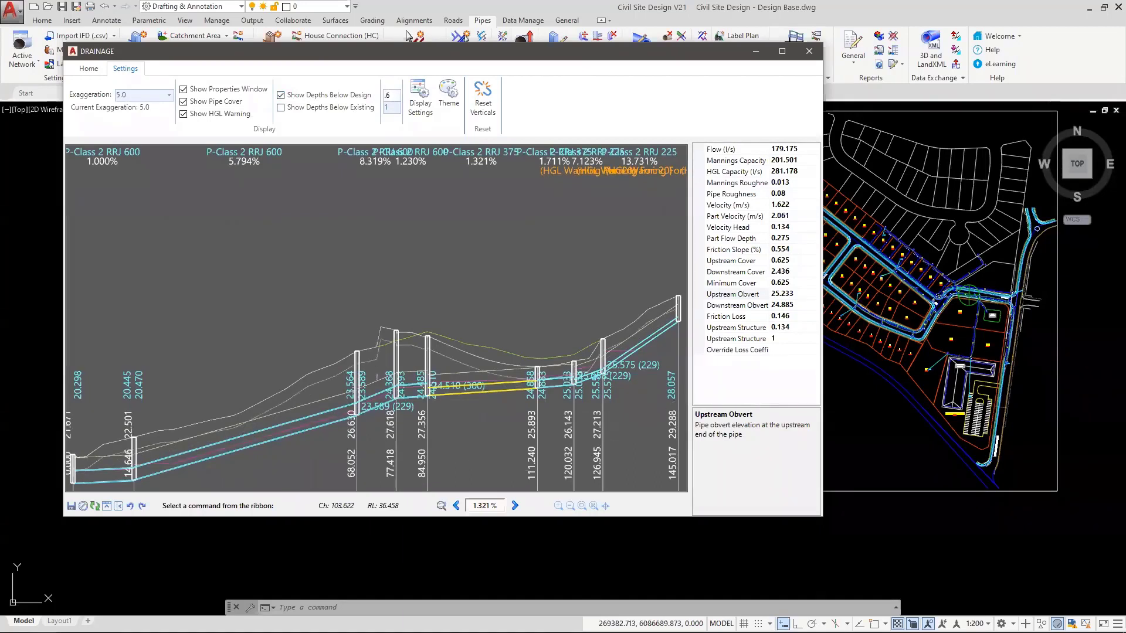
pyautogui.click(333, 108)
pyautogui.click(335, 110)
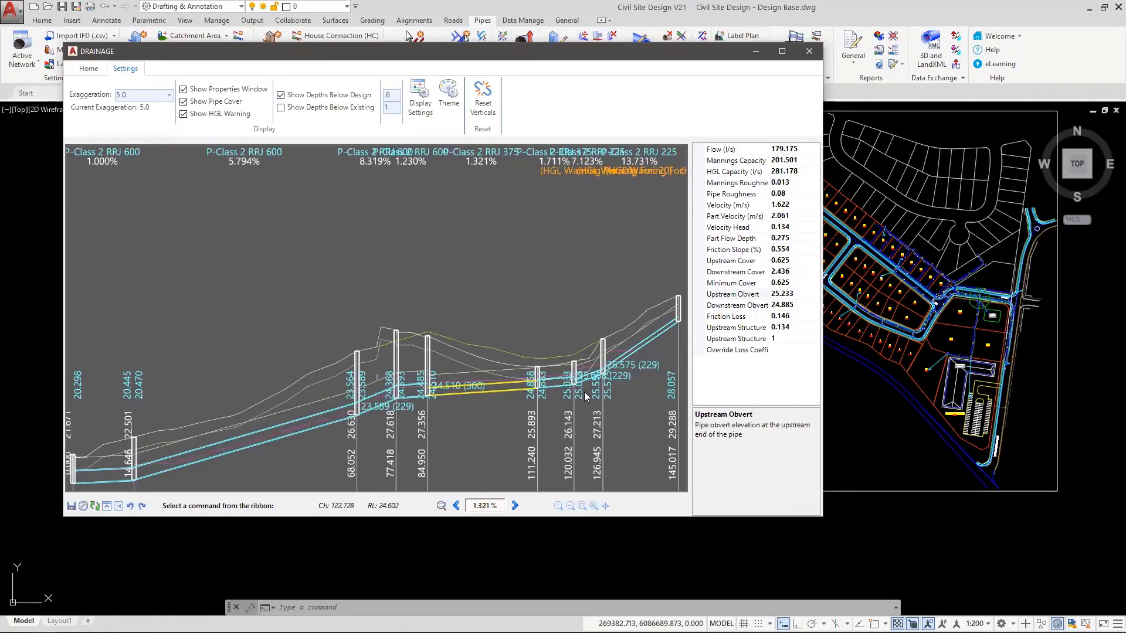
# Step: Maximise the drainage editor window and set the first Line 2 label to Slope 1: in the display settings
pyautogui.click(782, 52)
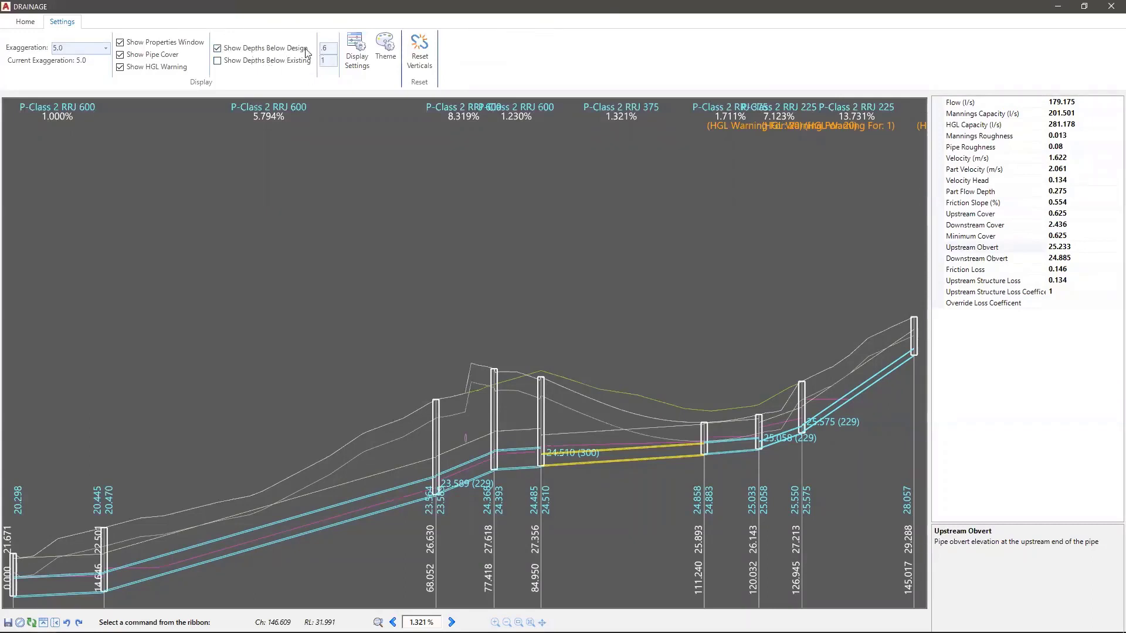
pyautogui.click(364, 67)
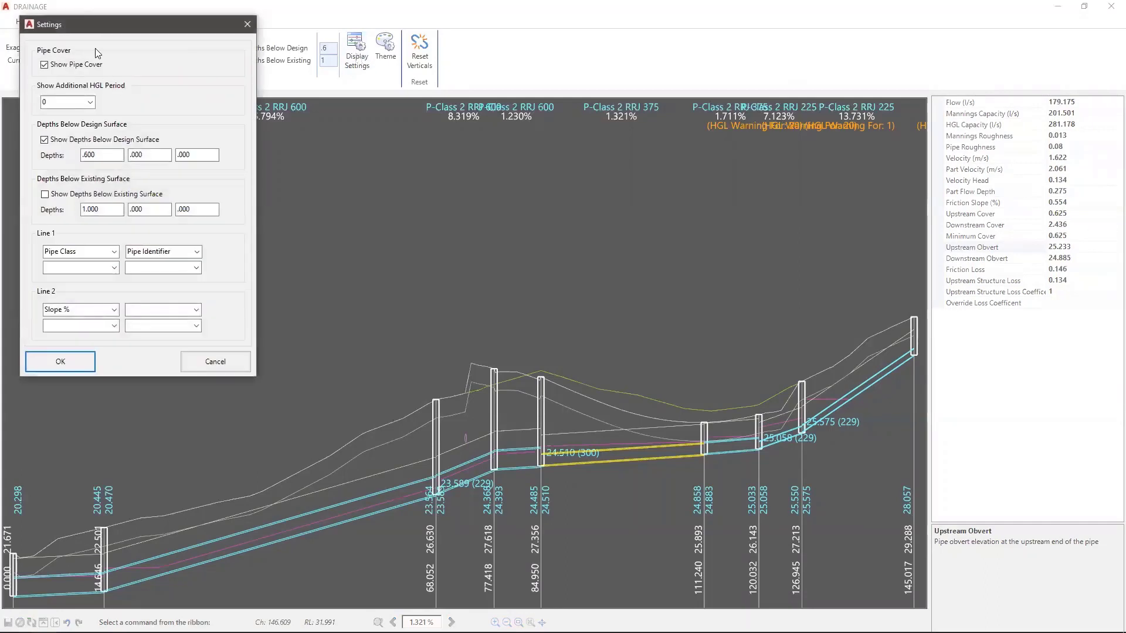
pyautogui.moveTo(161, 35); pyautogui.dragTo(549, 61)
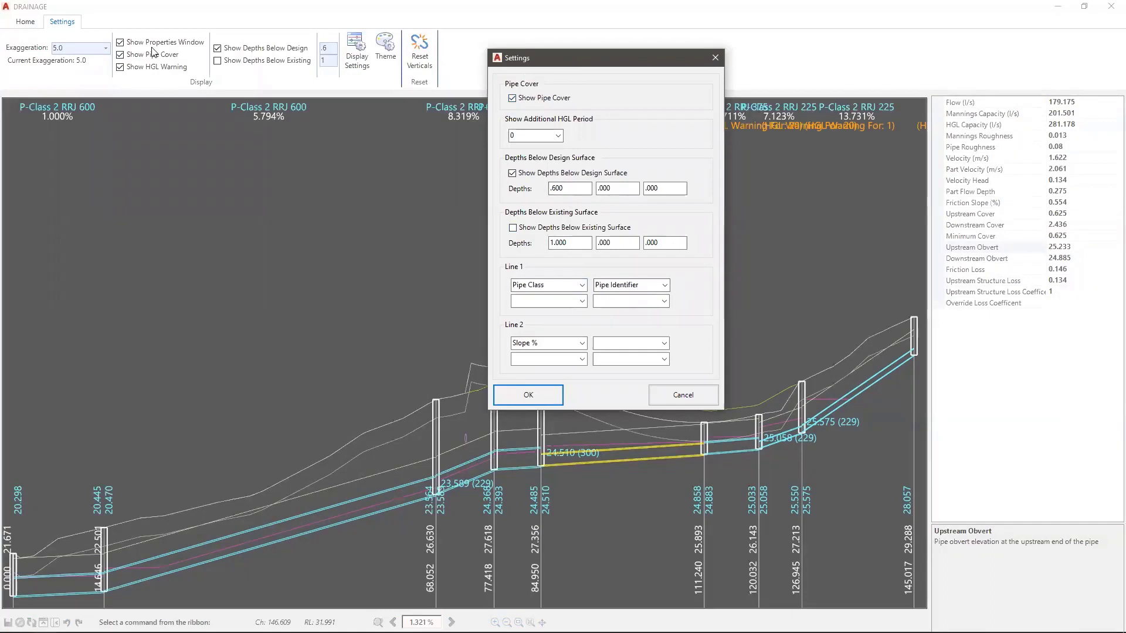
pyautogui.click(554, 136)
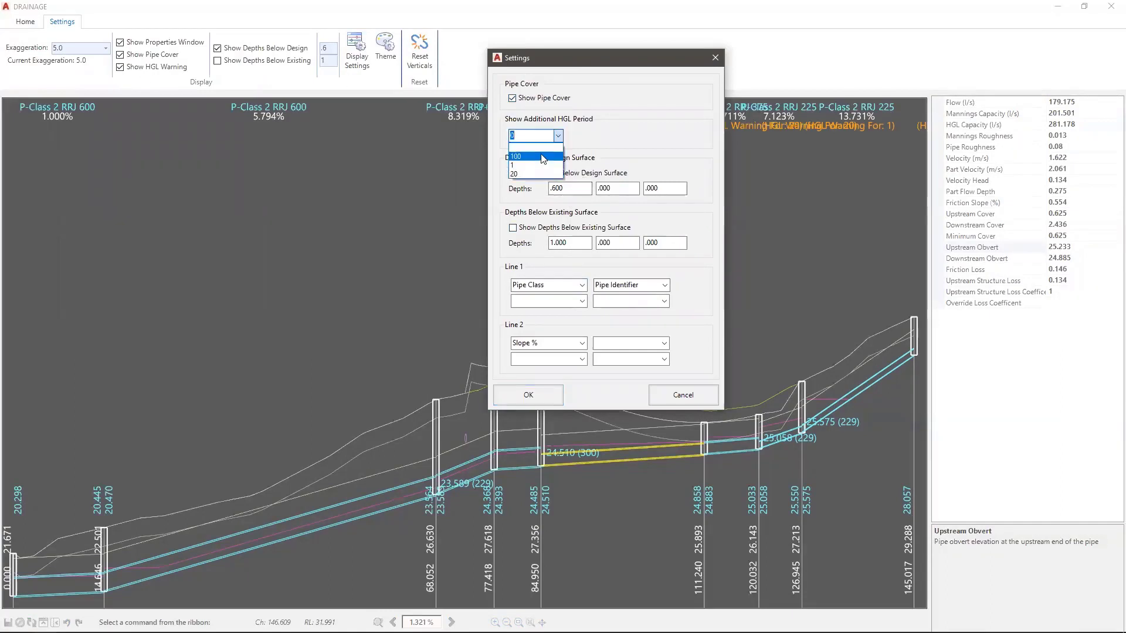
pyautogui.click(636, 147)
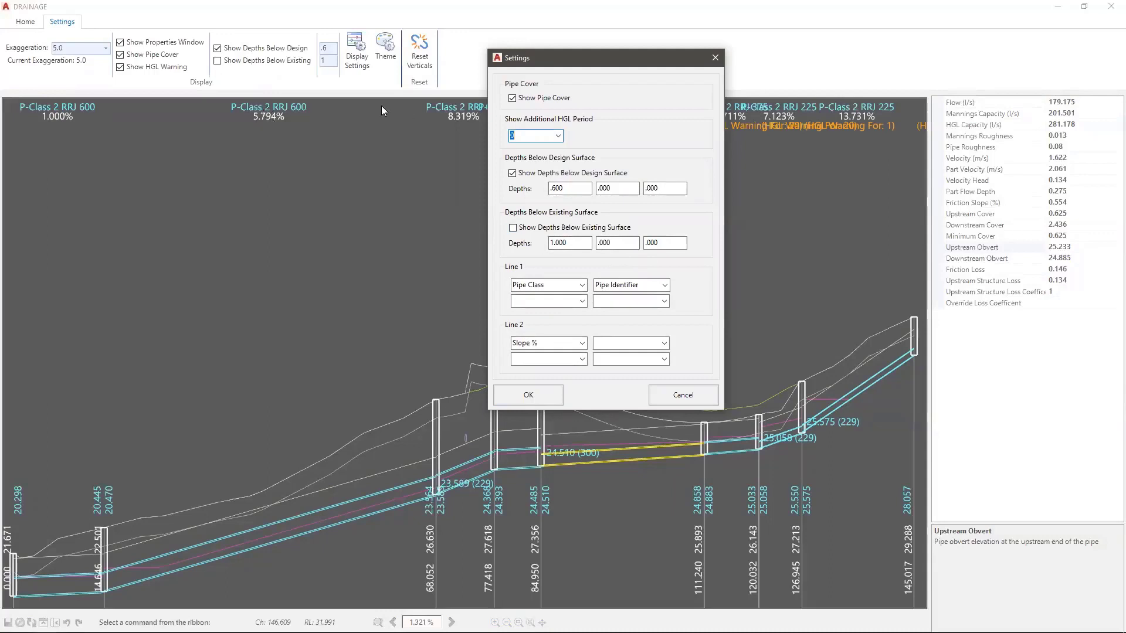
pyautogui.click(577, 343)
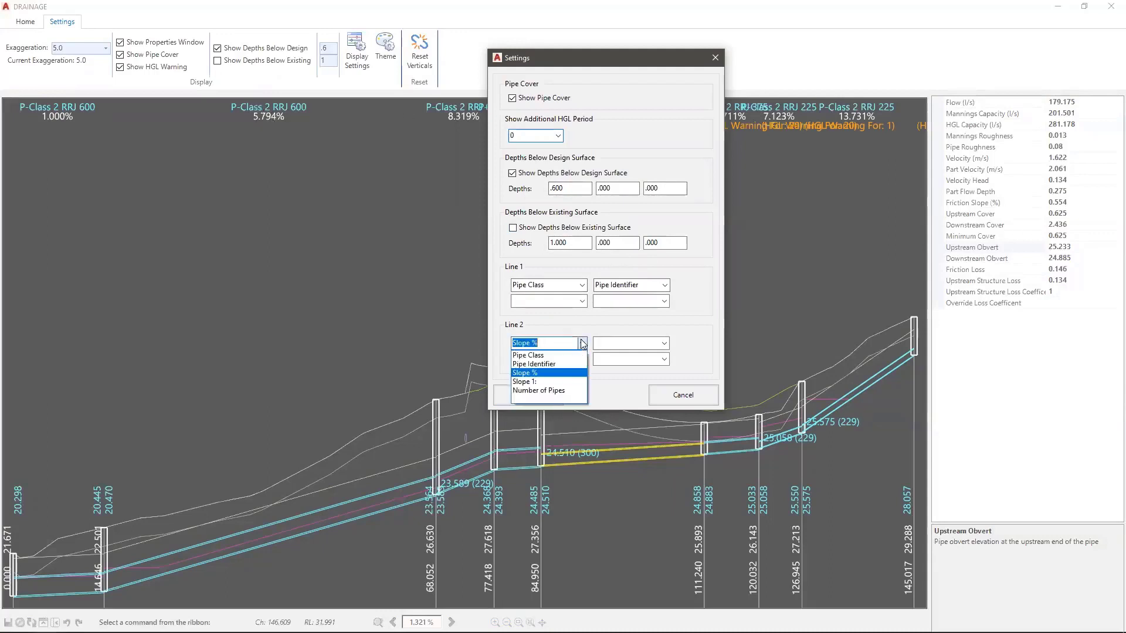
pyautogui.click(548, 382)
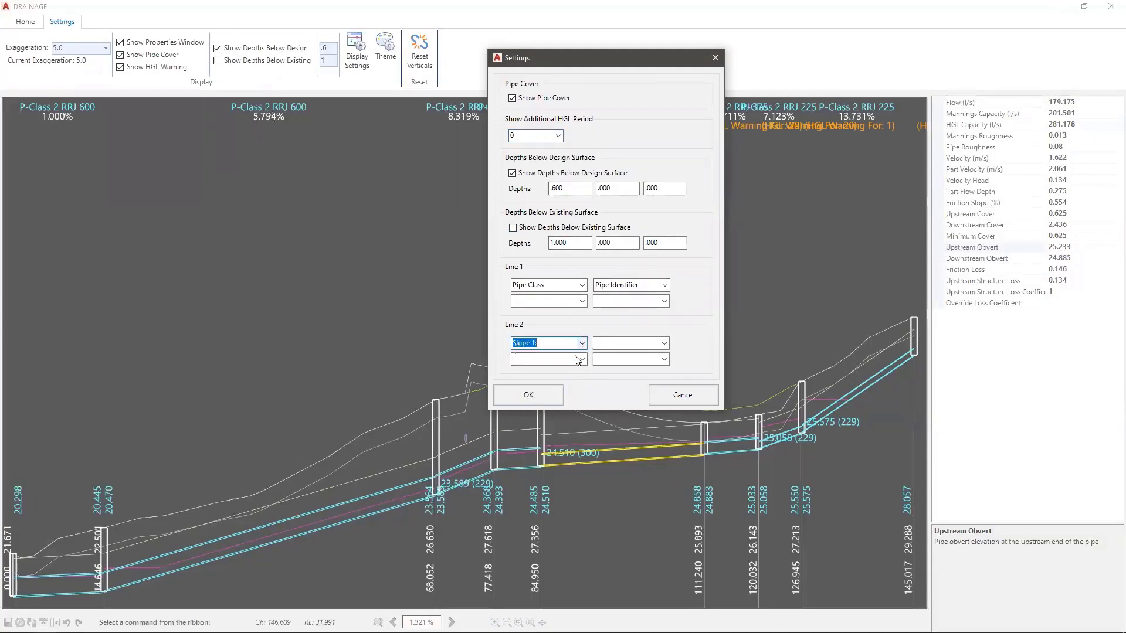
pyautogui.click(533, 397)
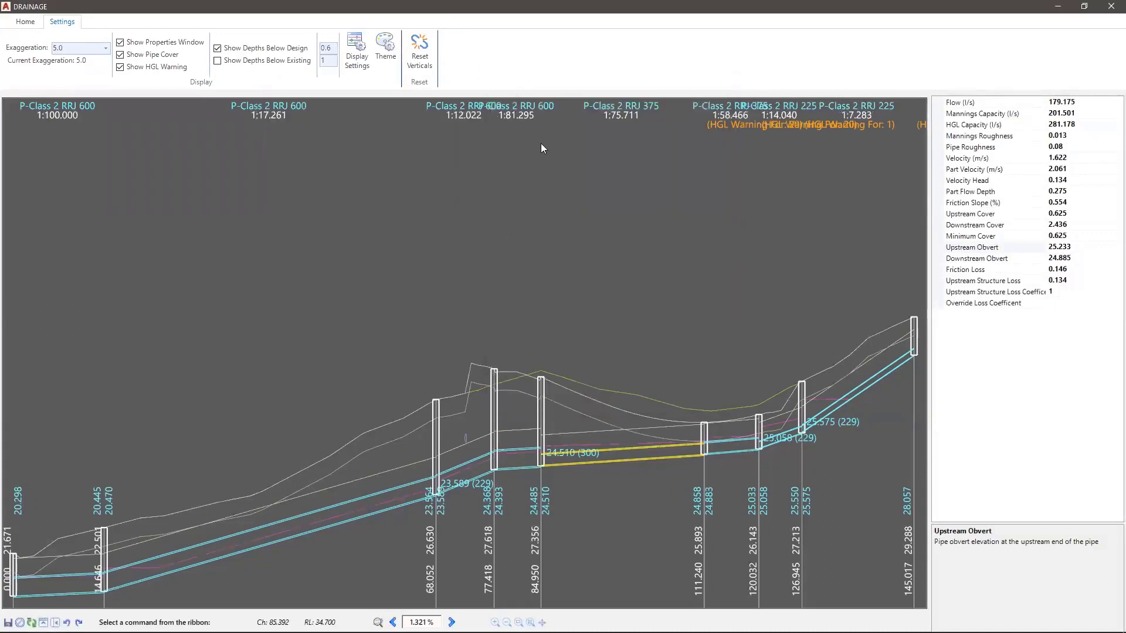
# Step: Set the background colour of the pipes VGE theme to black
pyautogui.click(386, 54)
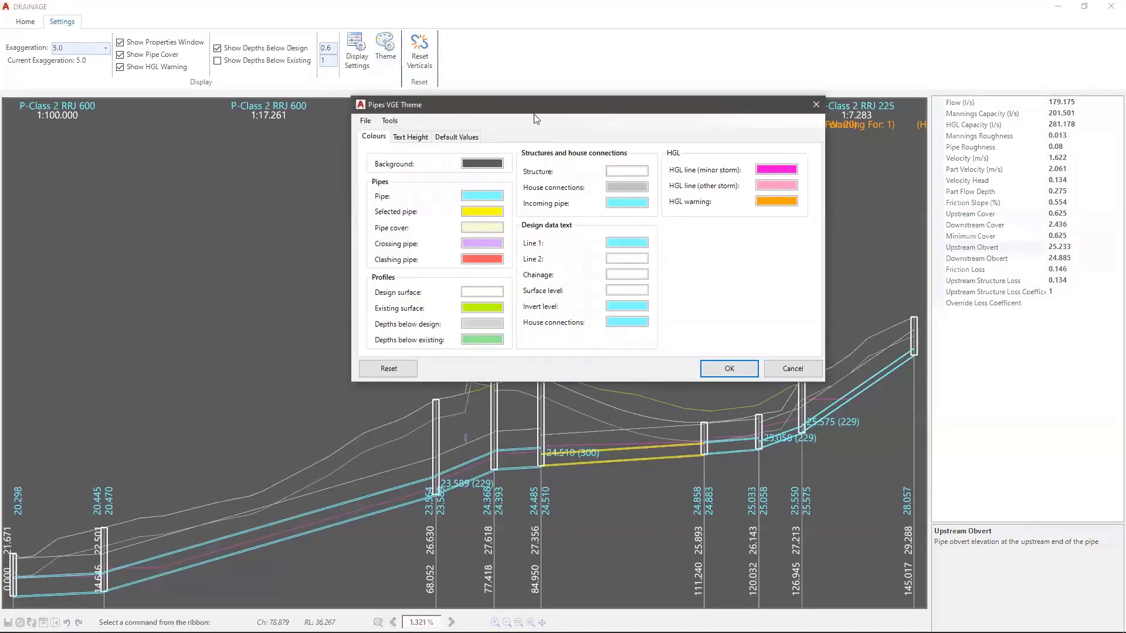
pyautogui.moveTo(505, 108); pyautogui.dragTo(483, 52)
pyautogui.click(388, 78)
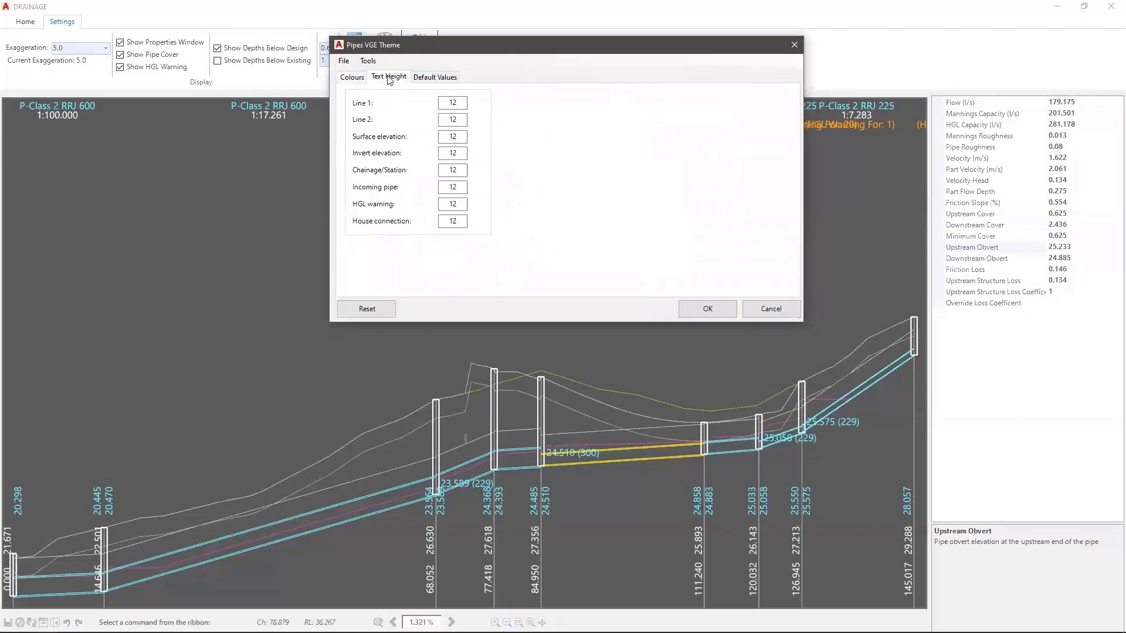
pyautogui.click(353, 78)
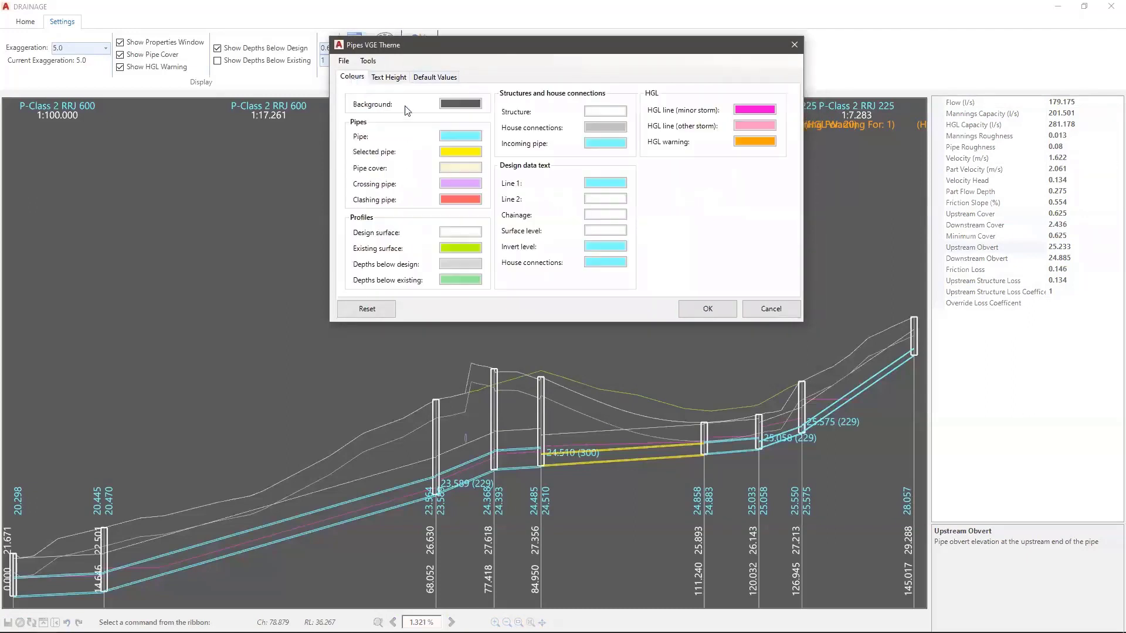
pyautogui.click(460, 105)
pyautogui.click(508, 248)
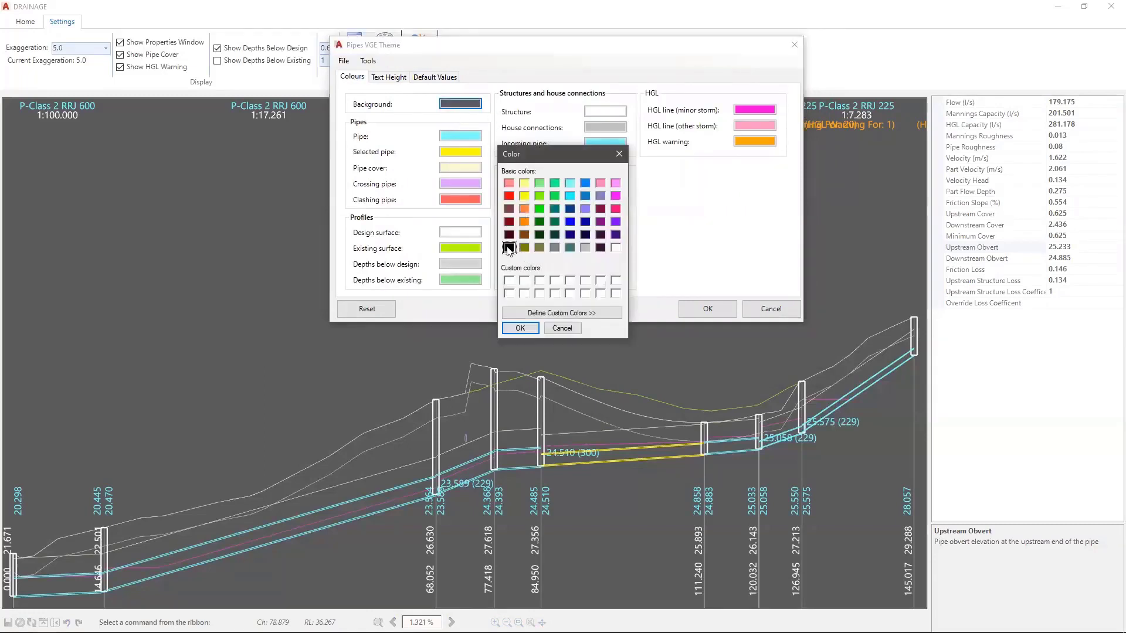
pyautogui.click(523, 326)
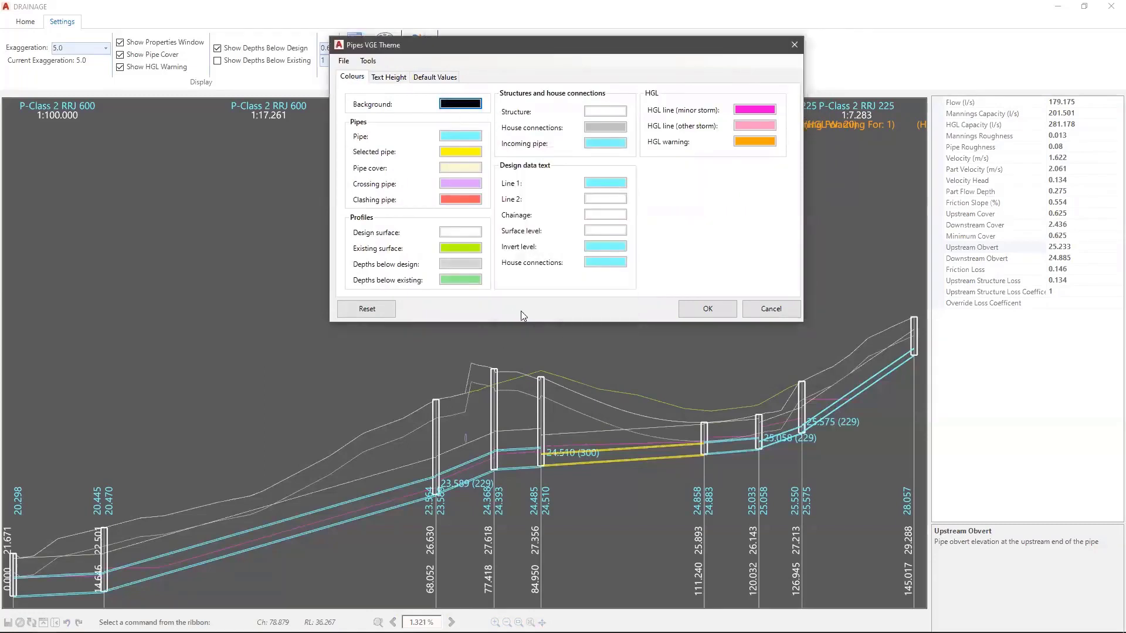
# Step: Set the theme's pipe colour to bright pink
pyautogui.click(466, 138)
pyautogui.click(614, 208)
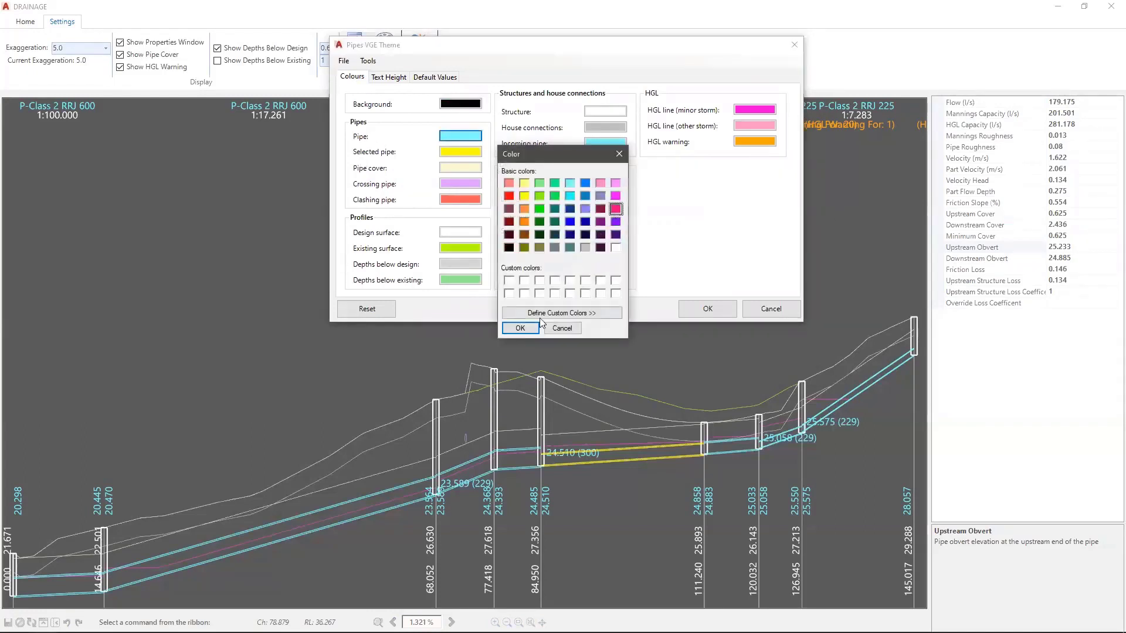
pyautogui.click(524, 327)
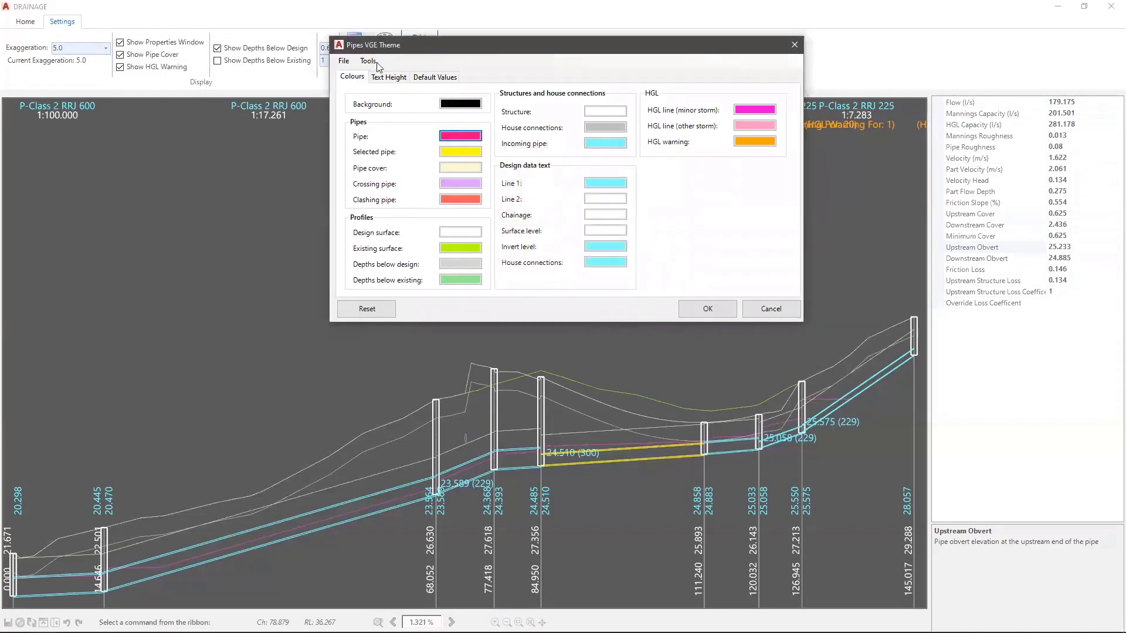
# Step: Set the theme's incoming pipe text height to 8 and apply the theme to the long section
pyautogui.click(388, 77)
pyautogui.moveTo(479, 53); pyautogui.dragTo(750, 54)
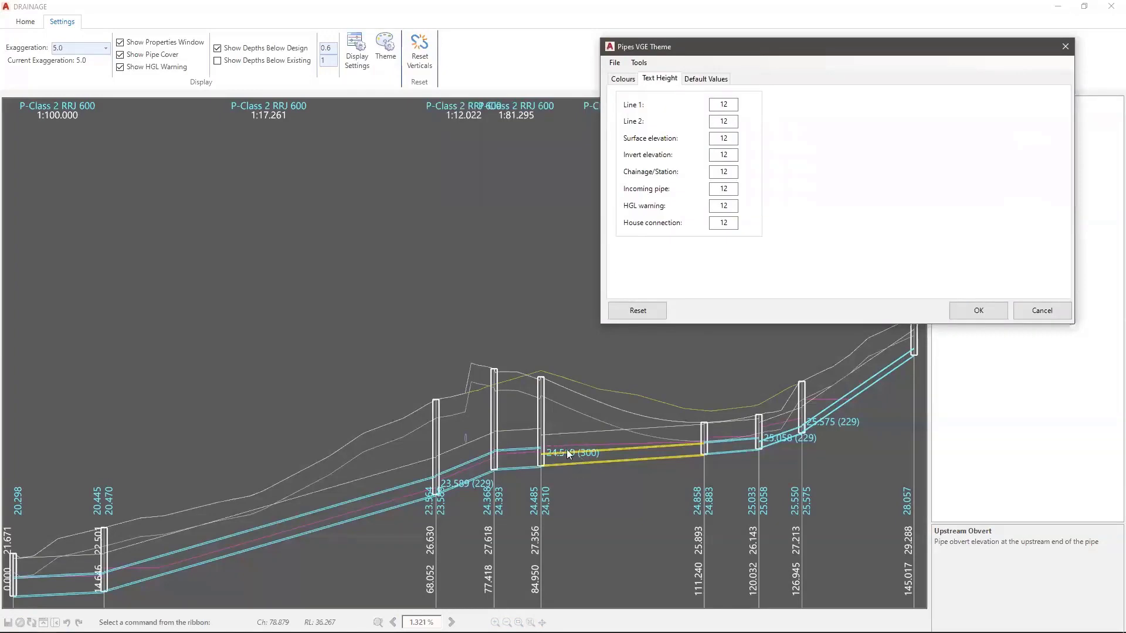
pyautogui.doubleClick(733, 188)
pyautogui.write('8')
pyautogui.click(985, 313)
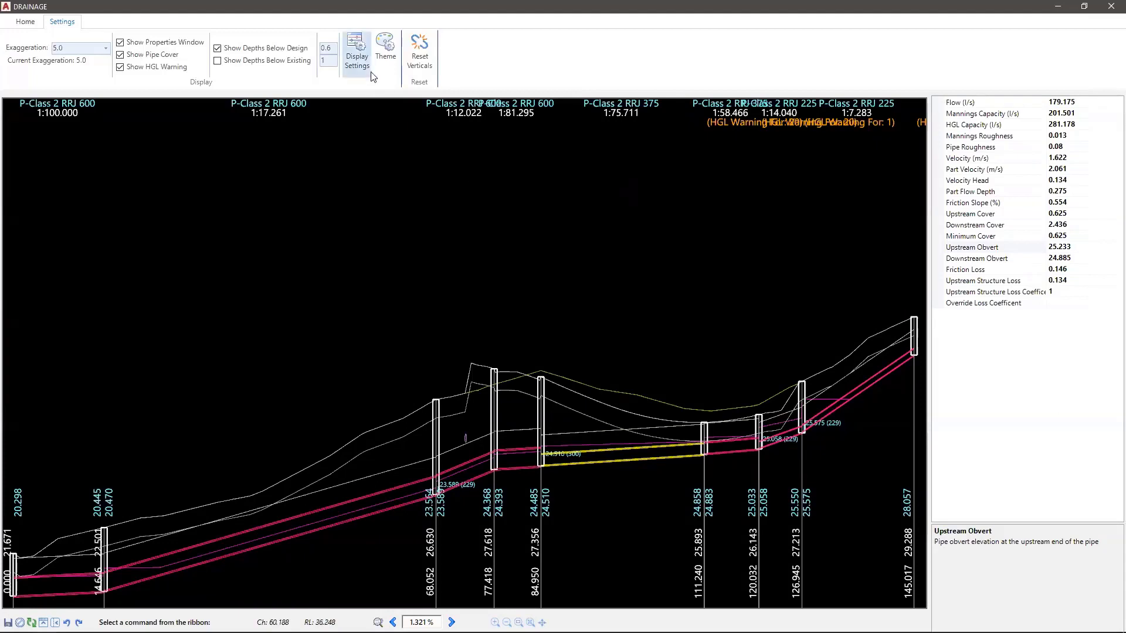
# Step: Save the current pipes VGE theme as a theme file named sdkjfghdk
pyautogui.click(385, 50)
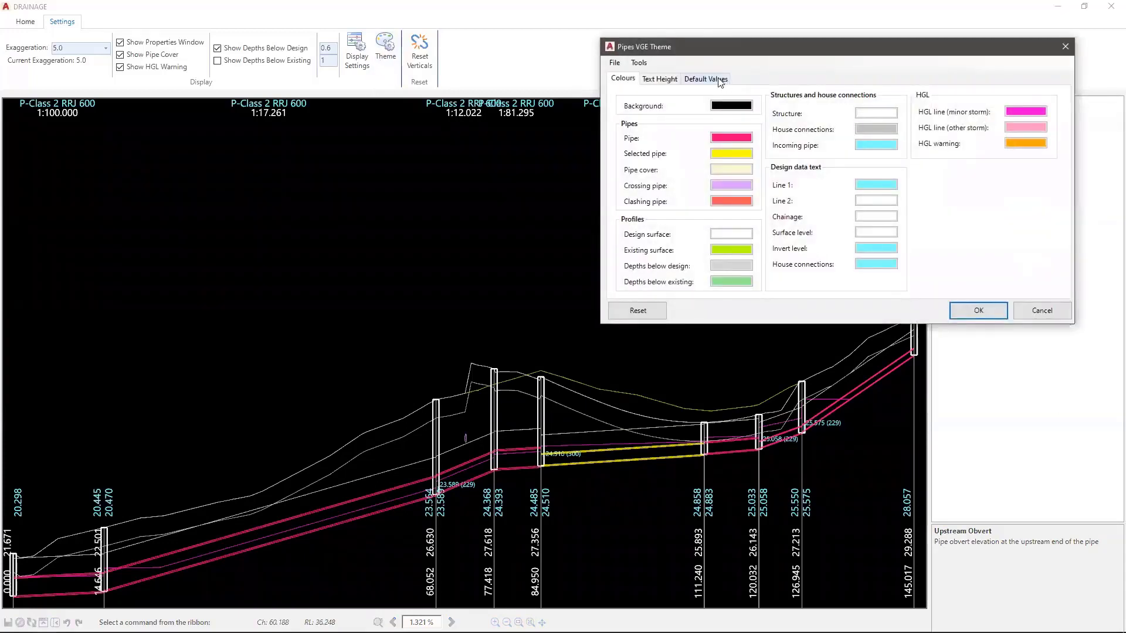
pyautogui.click(614, 62)
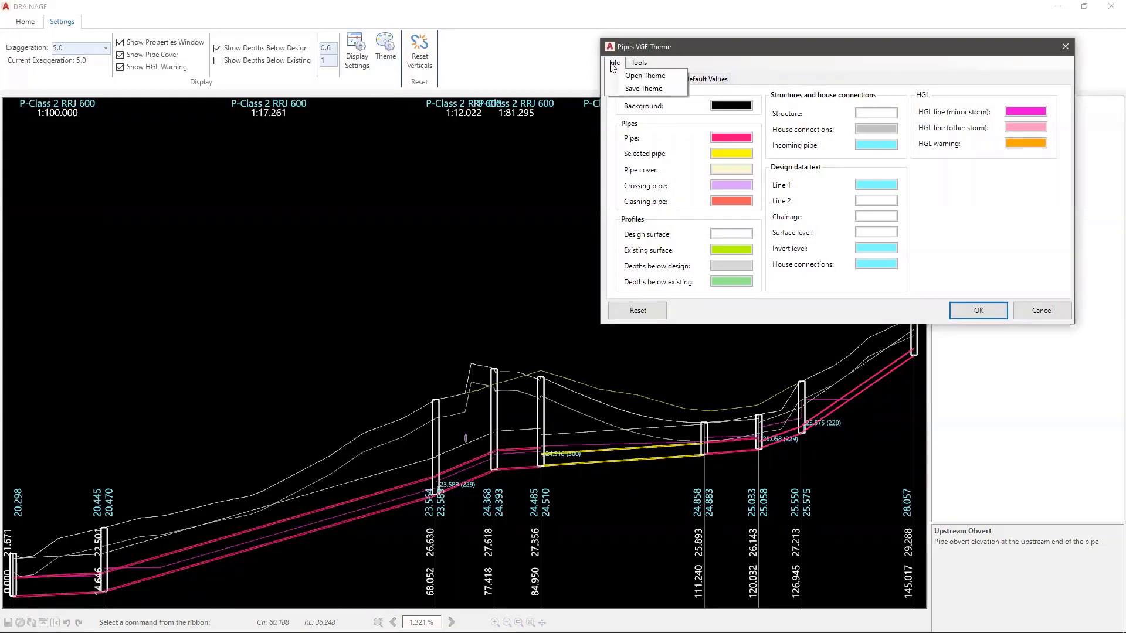
pyautogui.click(639, 88)
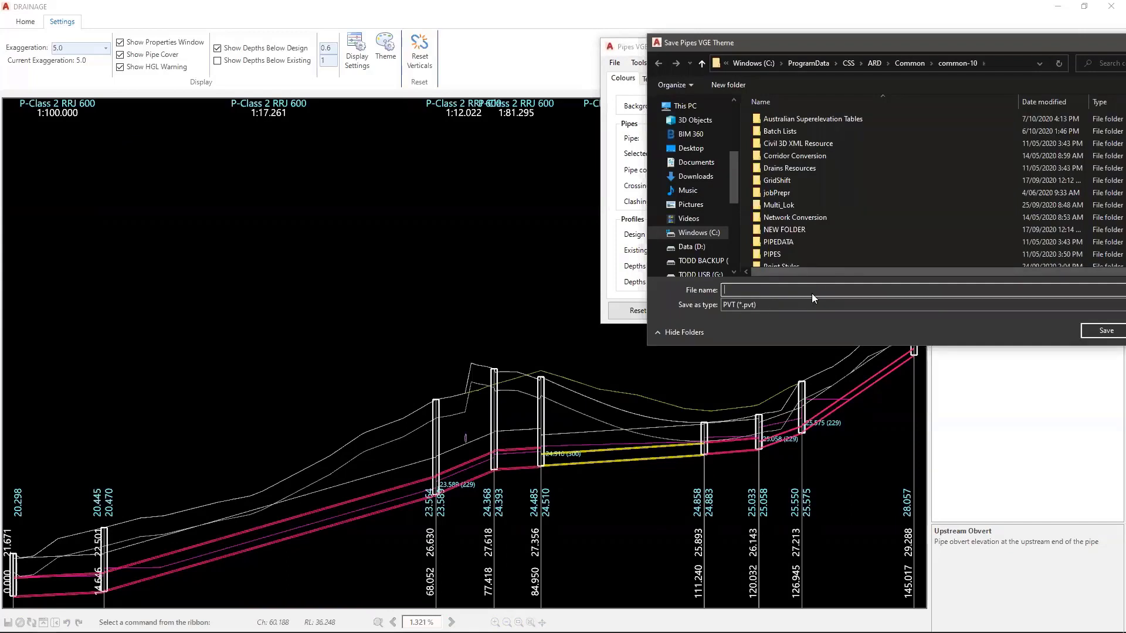
pyautogui.write('sdkjfghdk')
pyautogui.click(1106, 330)
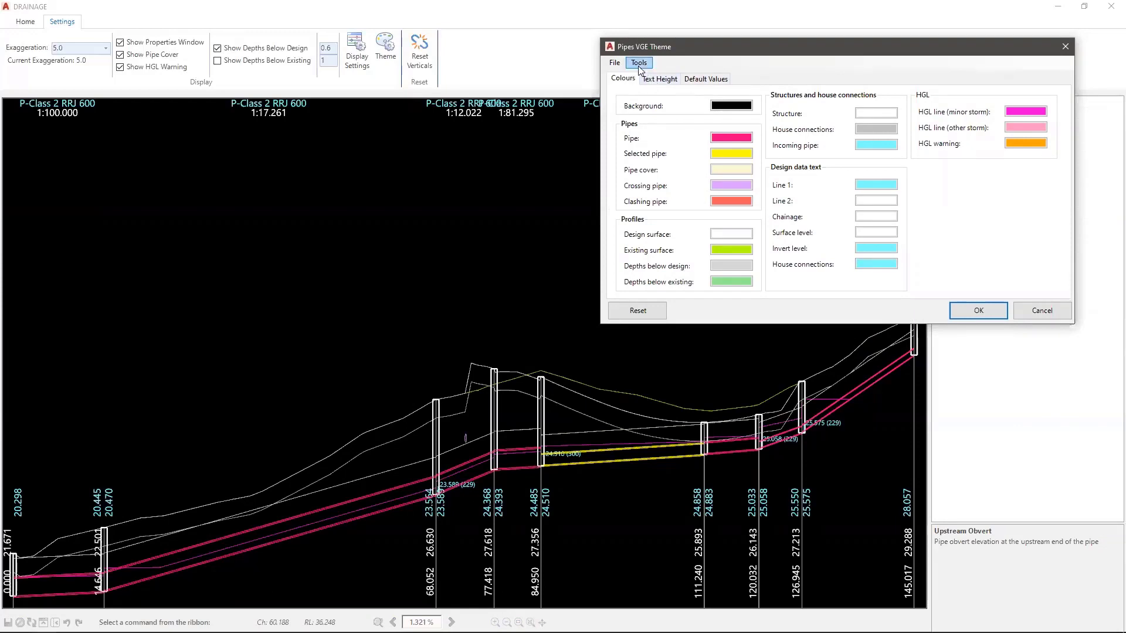
# Step: Select 100.0 as the theme's default exaggeration and accept the theme
pyautogui.click(702, 83)
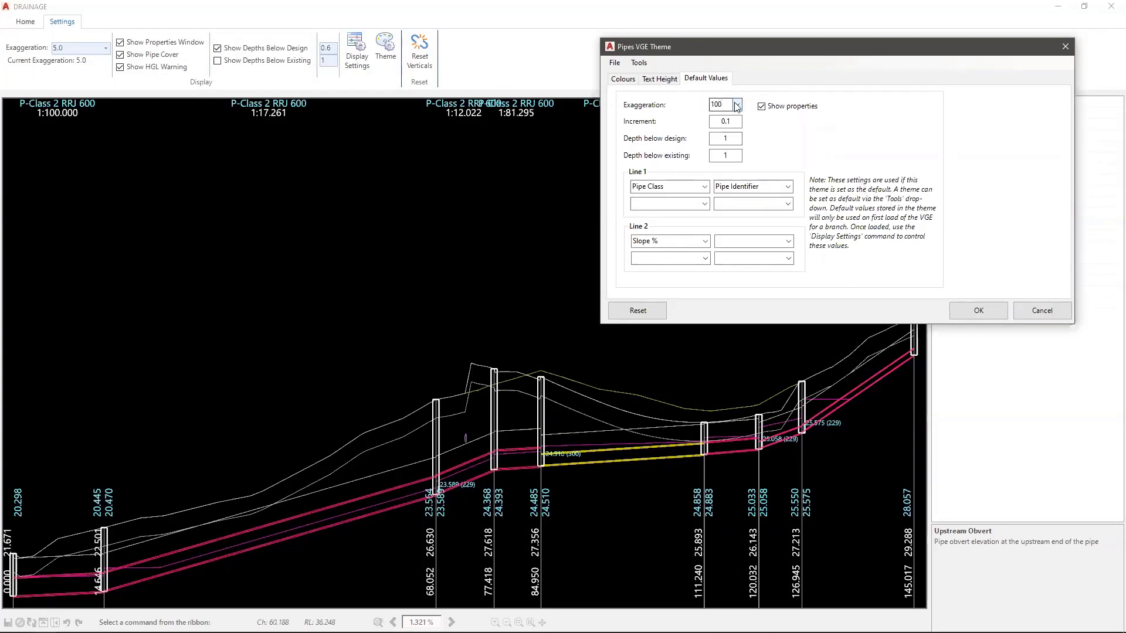
pyautogui.click(737, 105)
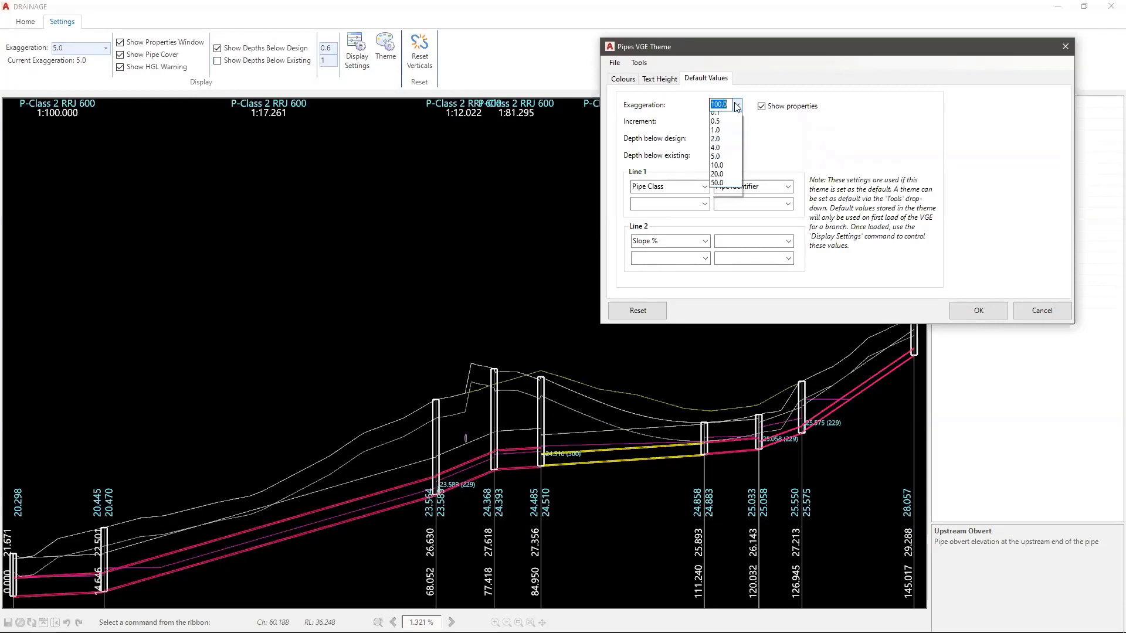
pyautogui.click(724, 195)
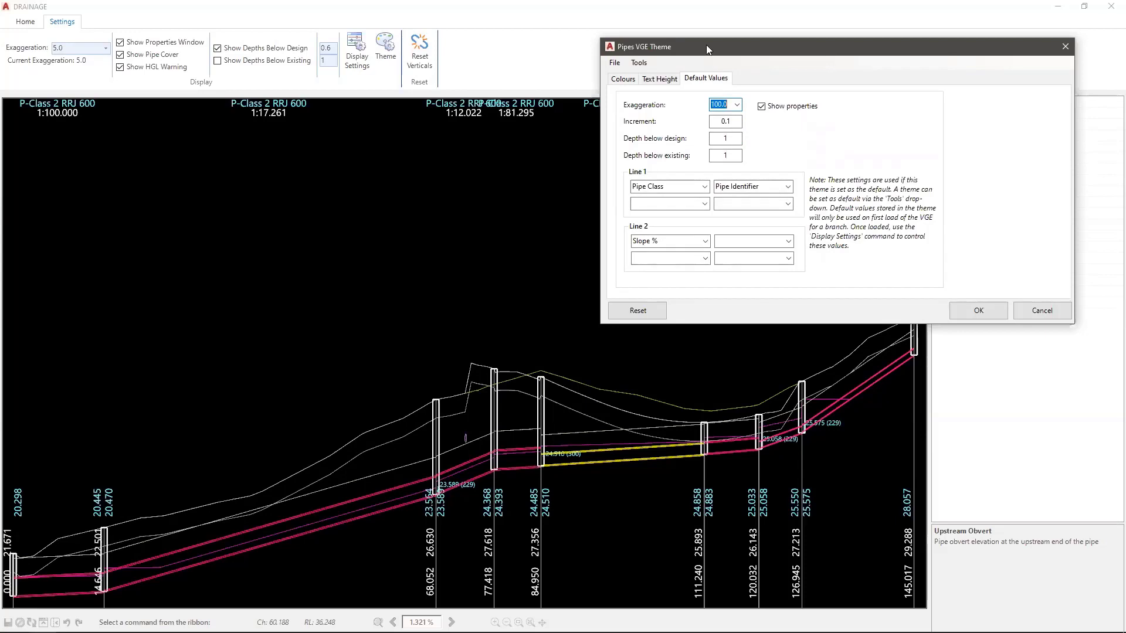
pyautogui.click(978, 311)
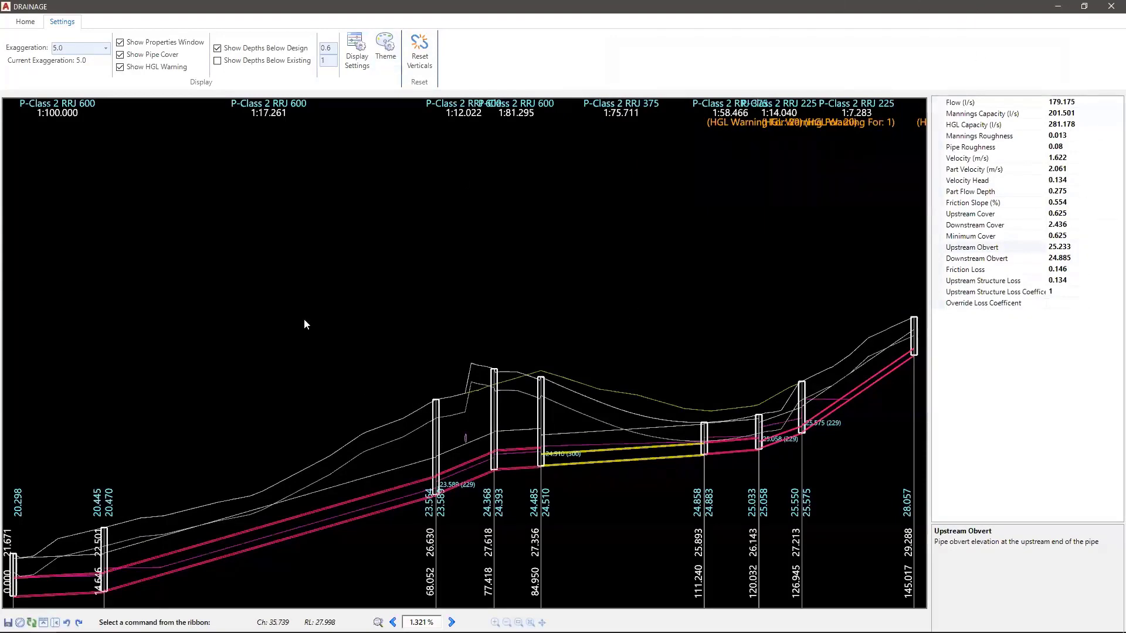
# Step: Close the drainage editor and open the vertical grading editor for the sewer line by picking its manhole in front of lot 37
pyautogui.click(1110, 7)
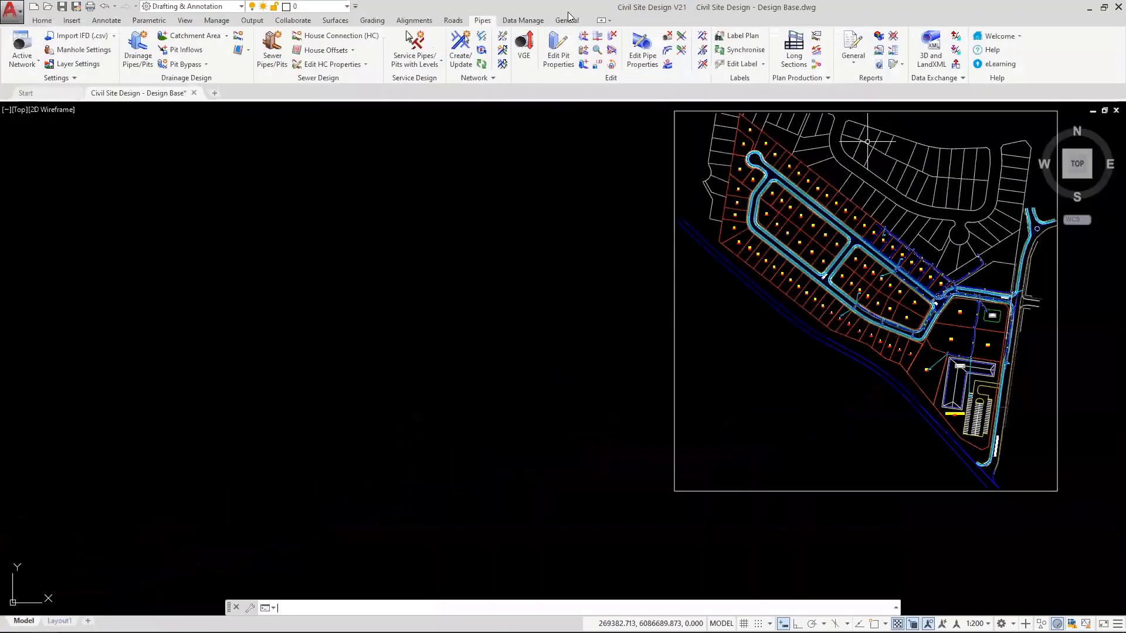
pyautogui.click(524, 53)
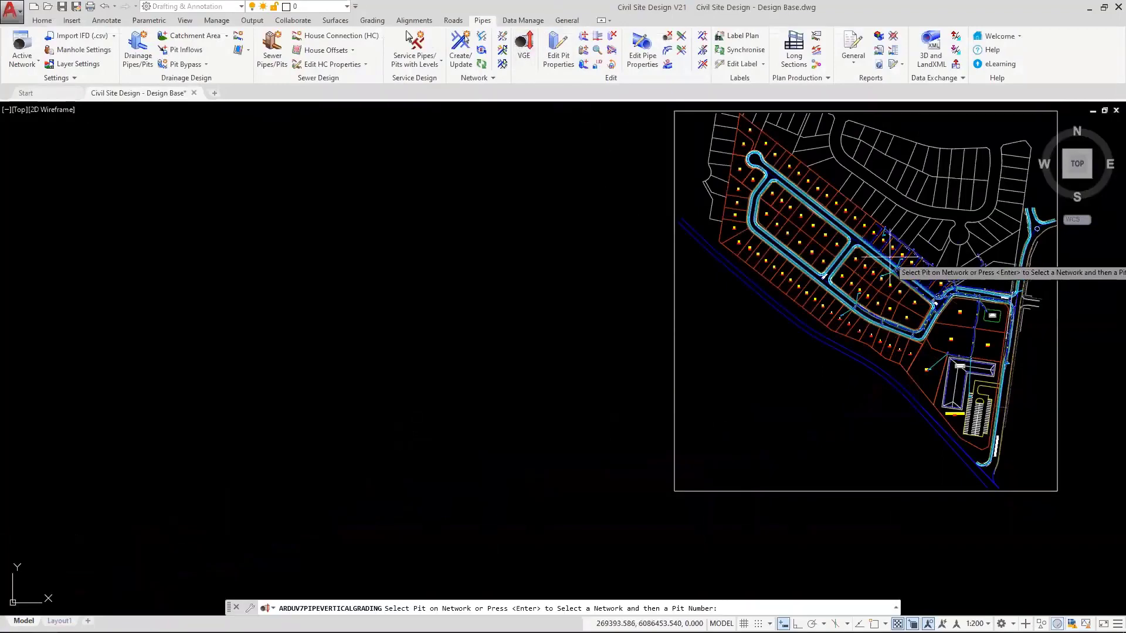
pyautogui.scroll(5, 890, 255)
pyautogui.scroll(2, 890, 255)
pyautogui.moveTo(886, 227); pyautogui.dragTo(593, 248, button='middle')
pyautogui.scroll(3, 504, 200)
pyautogui.click(456, 219)
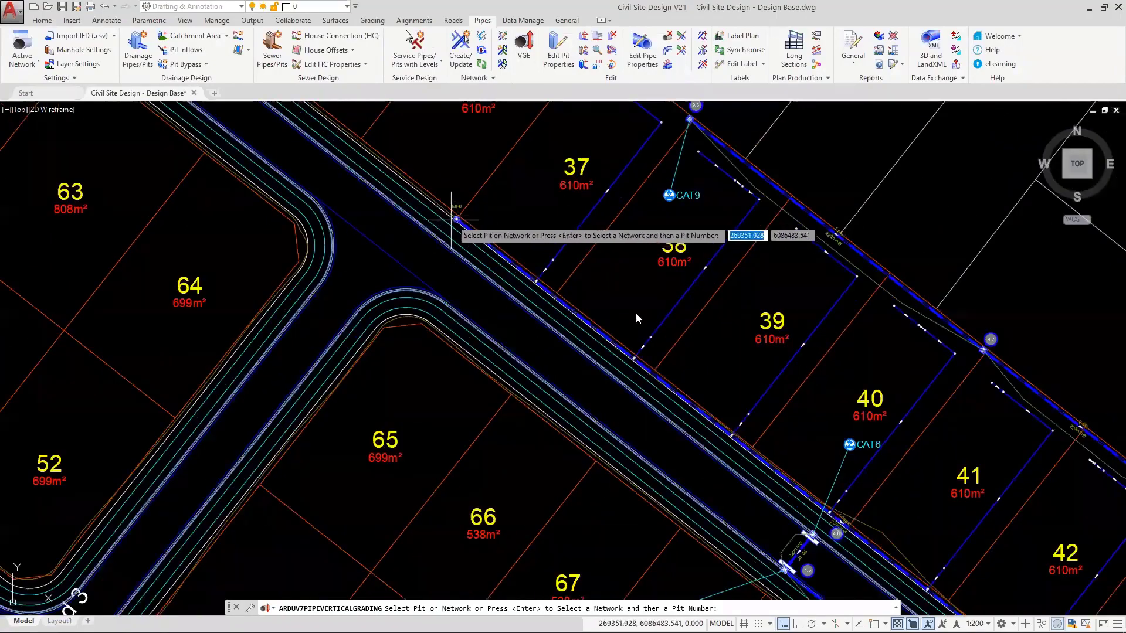
pyautogui.press('Return')
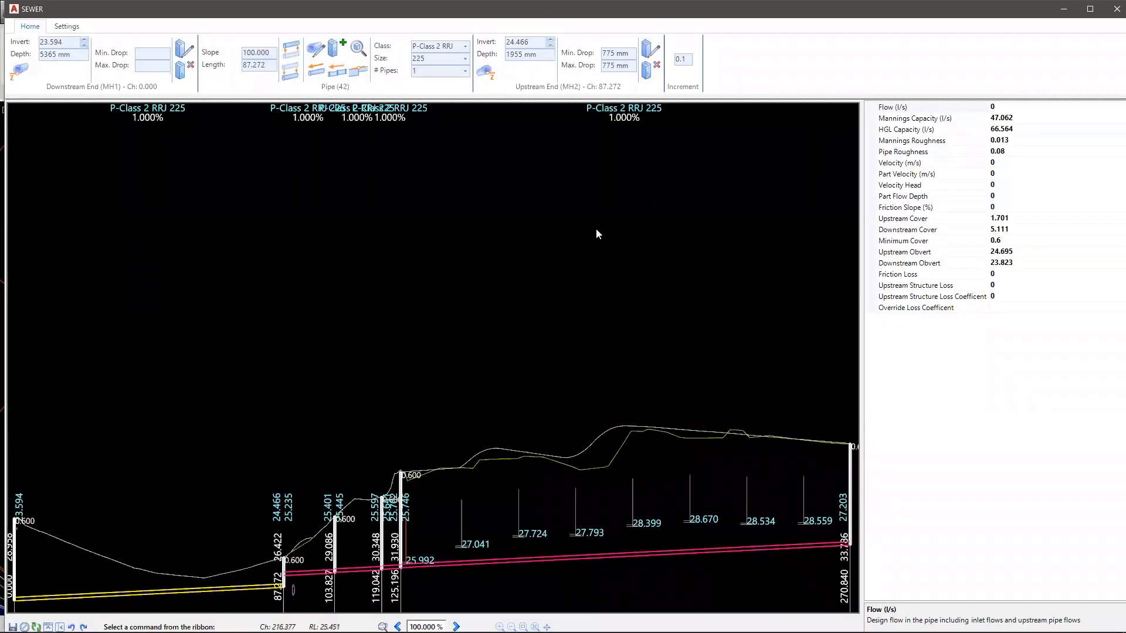
# Step: Set the vertical exaggeration of the sewer long section to 10.0
pyautogui.click(66, 27)
pyautogui.click(109, 53)
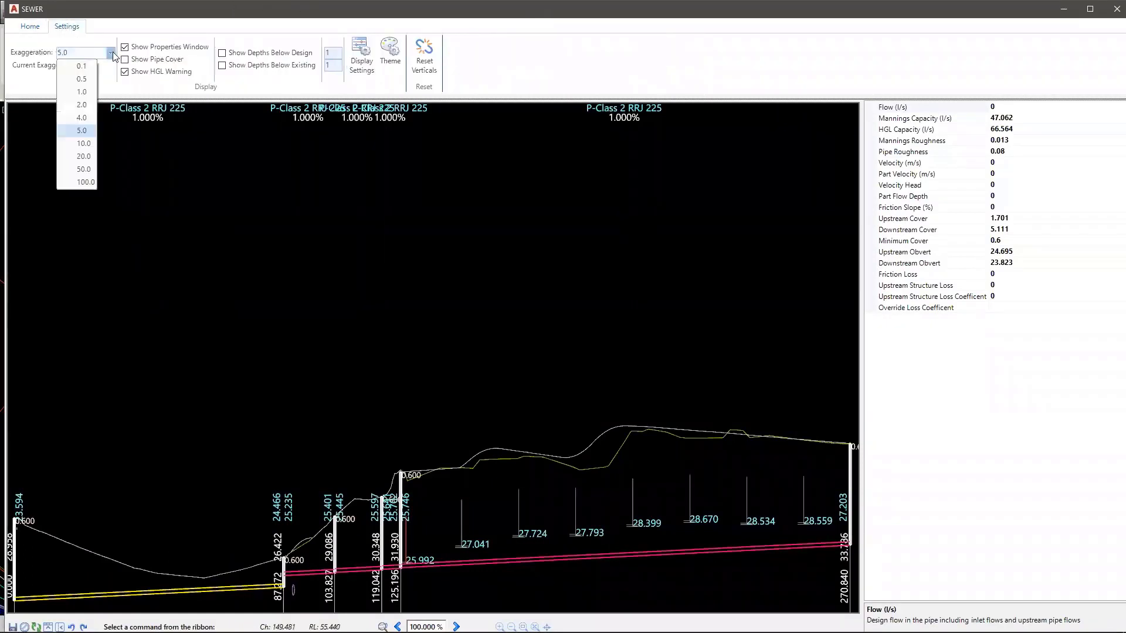
pyautogui.click(84, 143)
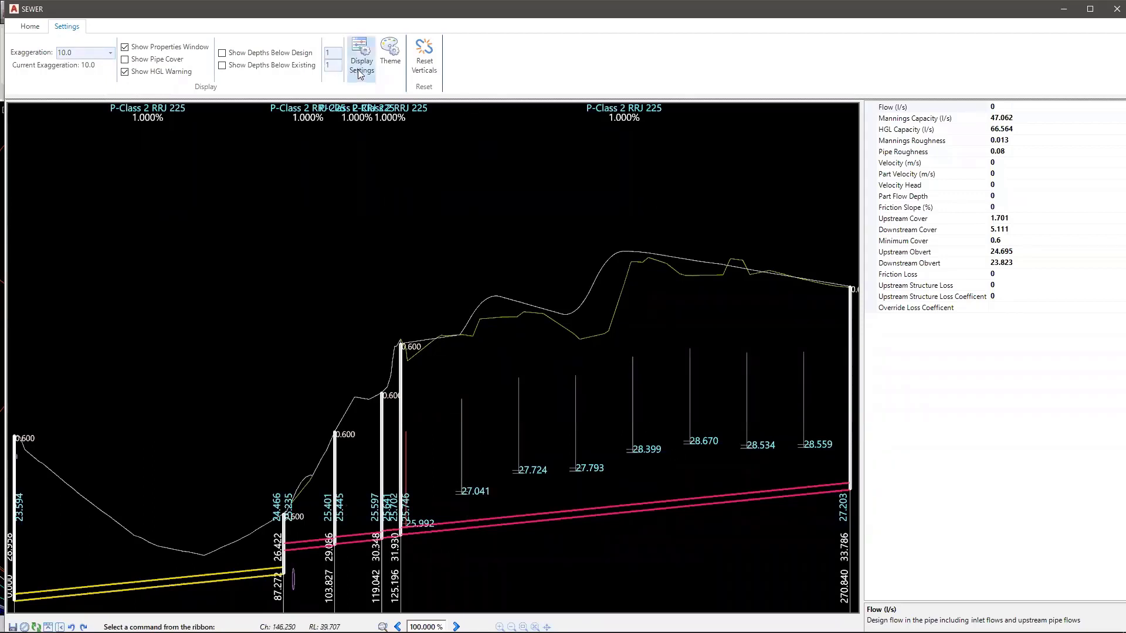
# Step: Load the theme file TB Default.pvt into the pipes VGE theme of the sewer long section and accept it
pyautogui.click(388, 67)
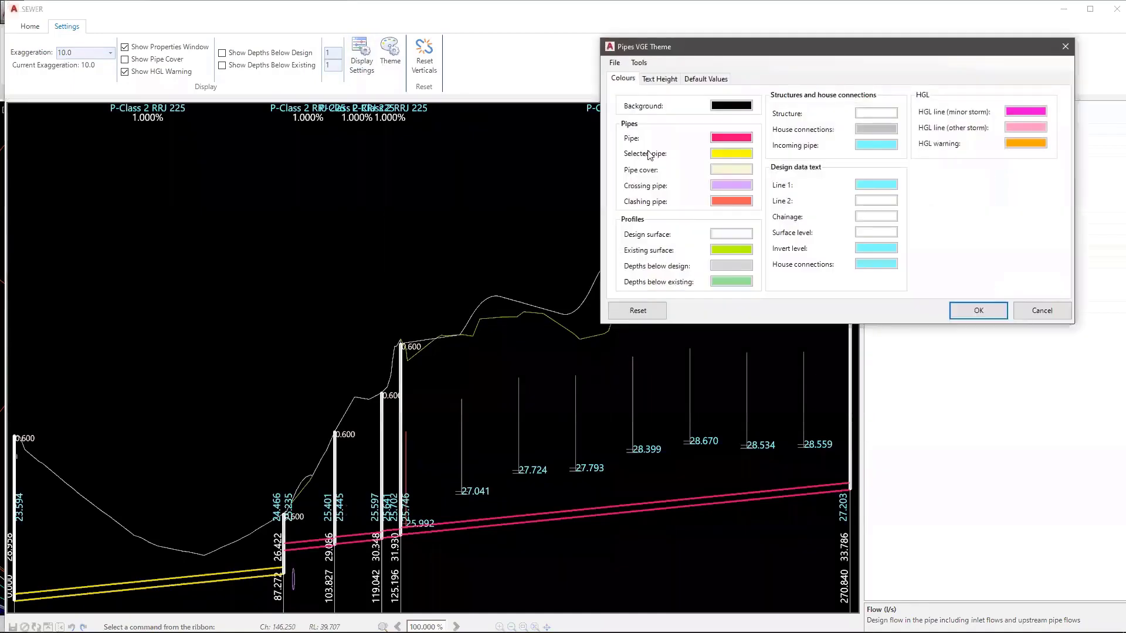
pyautogui.click(614, 62)
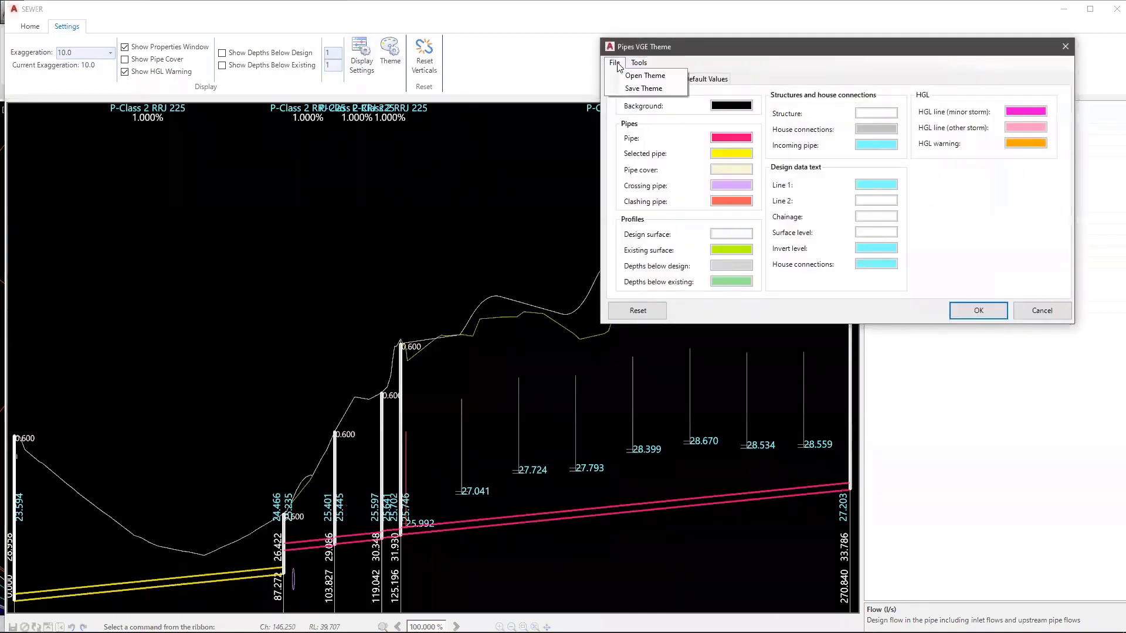
pyautogui.click(641, 76)
pyautogui.click(837, 205)
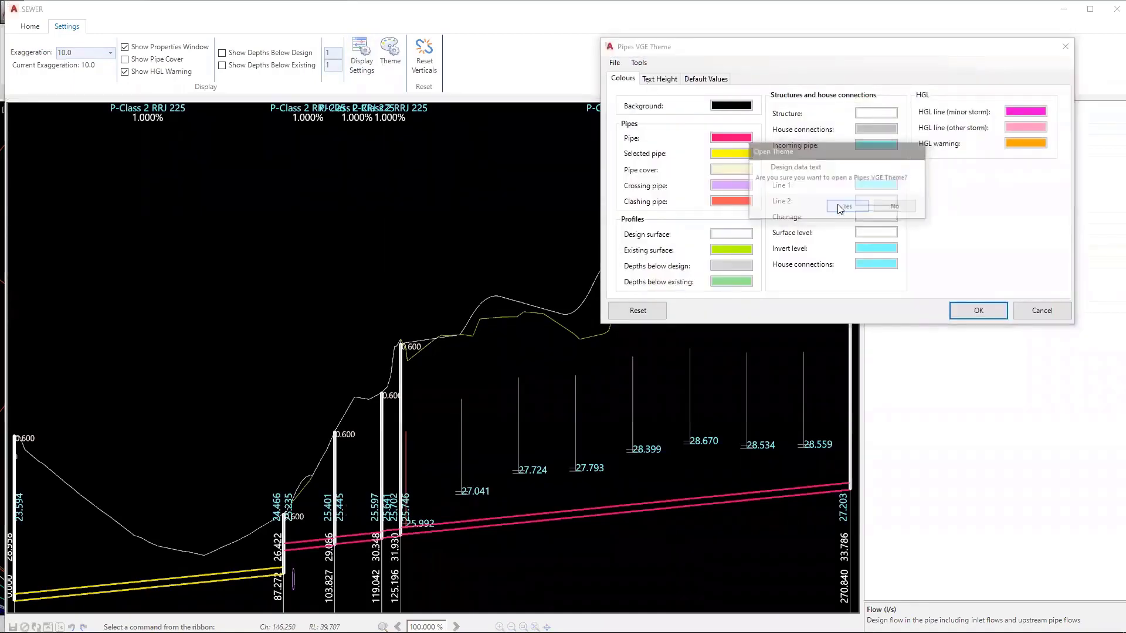
pyautogui.scroll(-3, 821, 229)
pyautogui.click(785, 284)
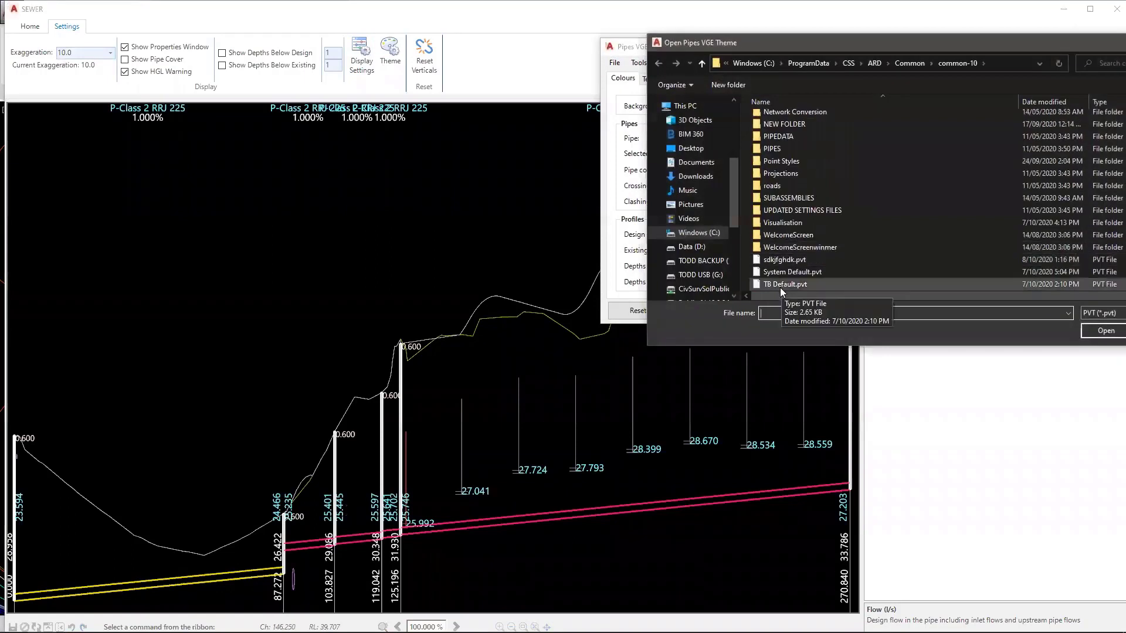
pyautogui.click(1106, 330)
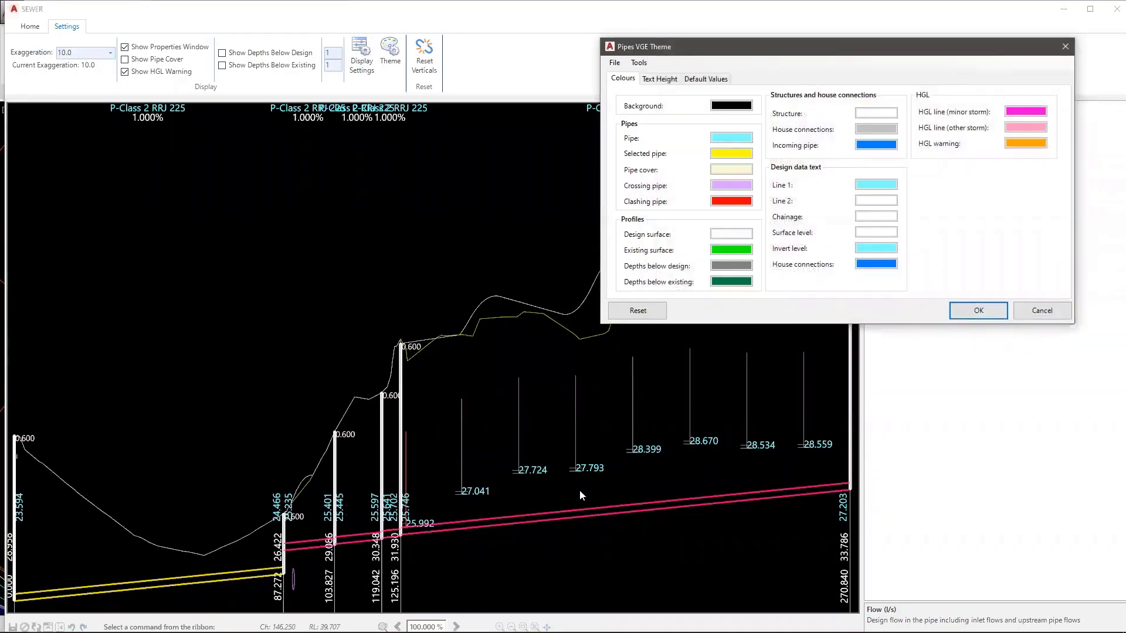
pyautogui.click(970, 316)
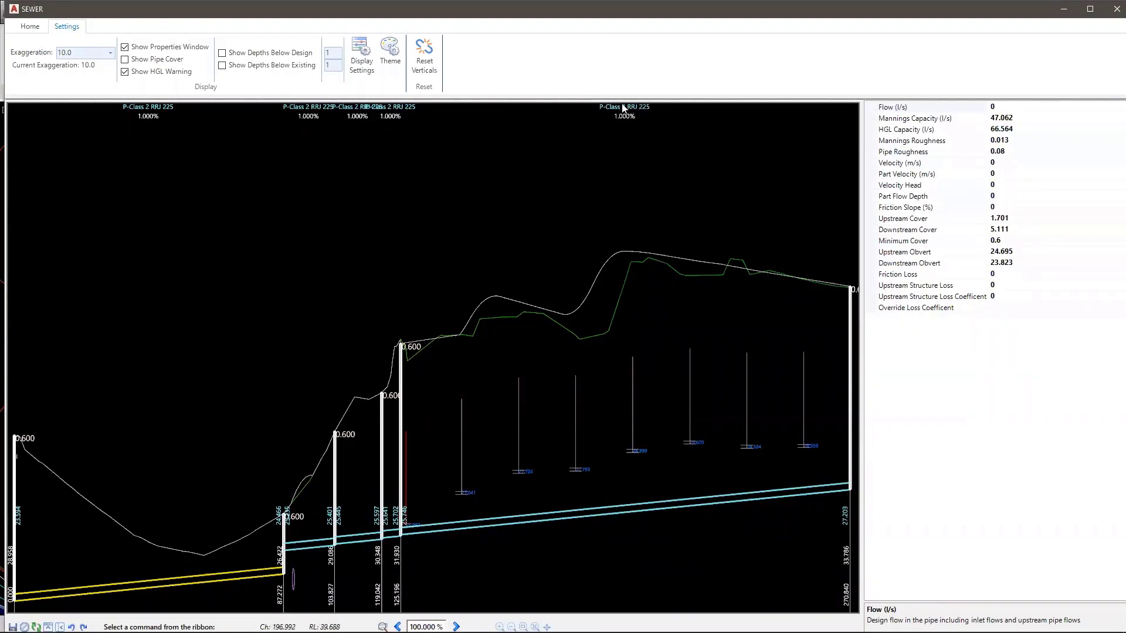
# Step: Set the current pipes VGE theme as the default theme and accept the theme settings
pyautogui.click(388, 55)
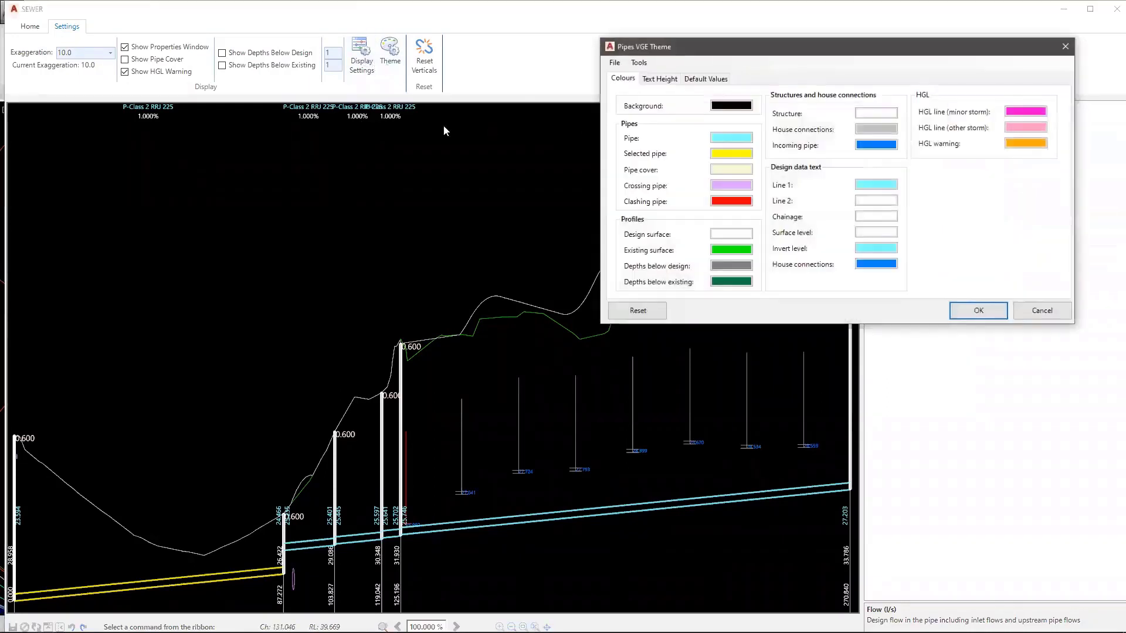
pyautogui.click(638, 63)
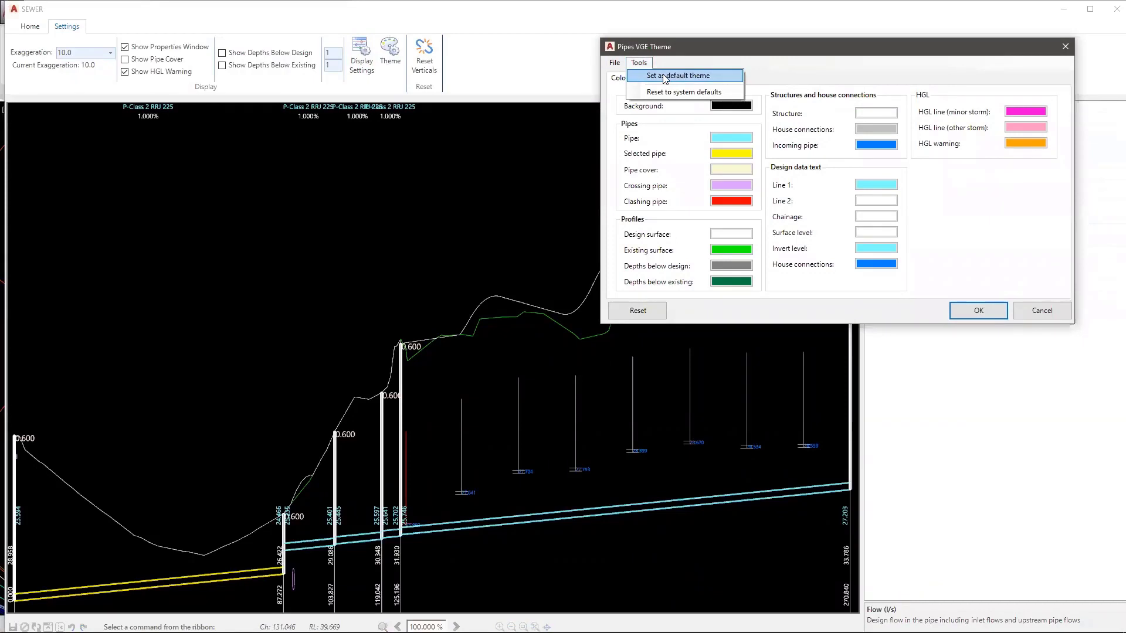
pyautogui.click(666, 79)
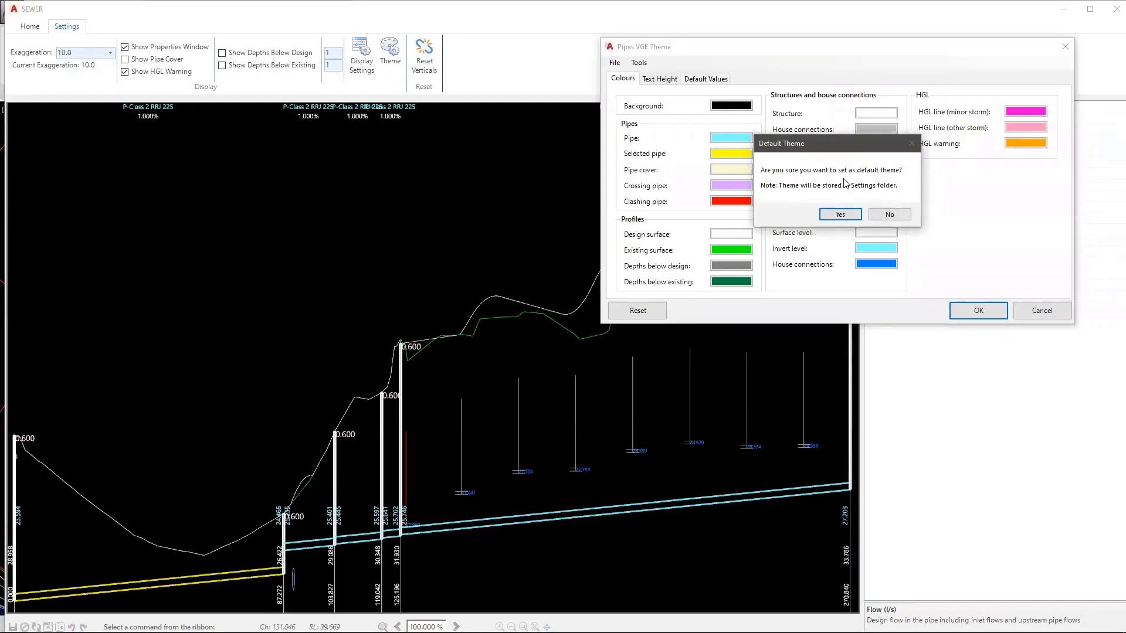
pyautogui.click(847, 217)
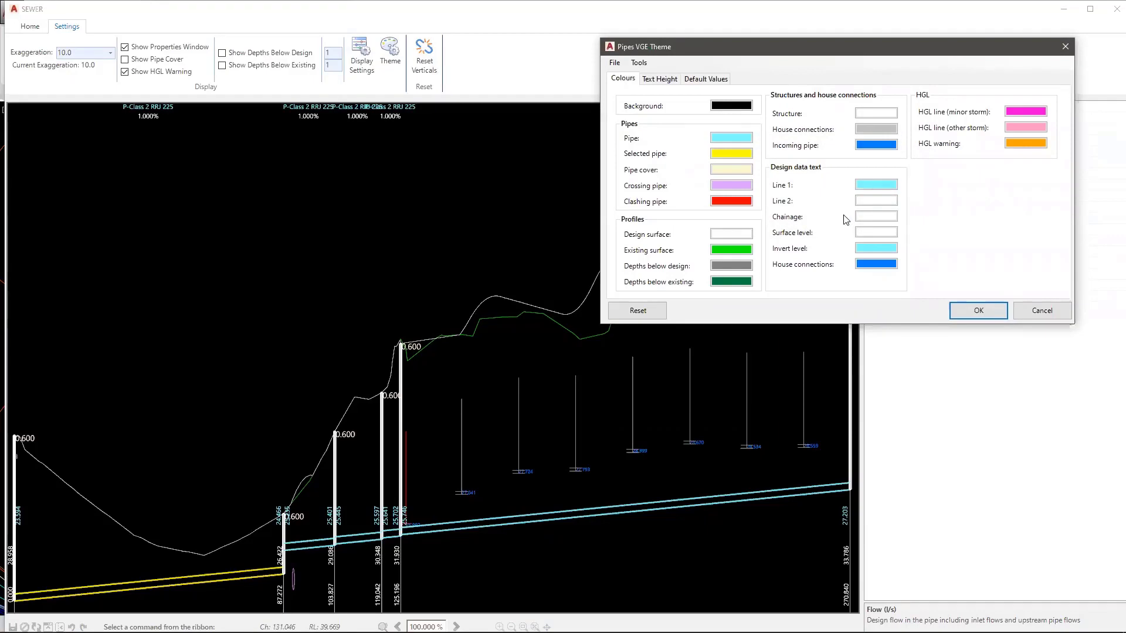
pyautogui.click(980, 312)
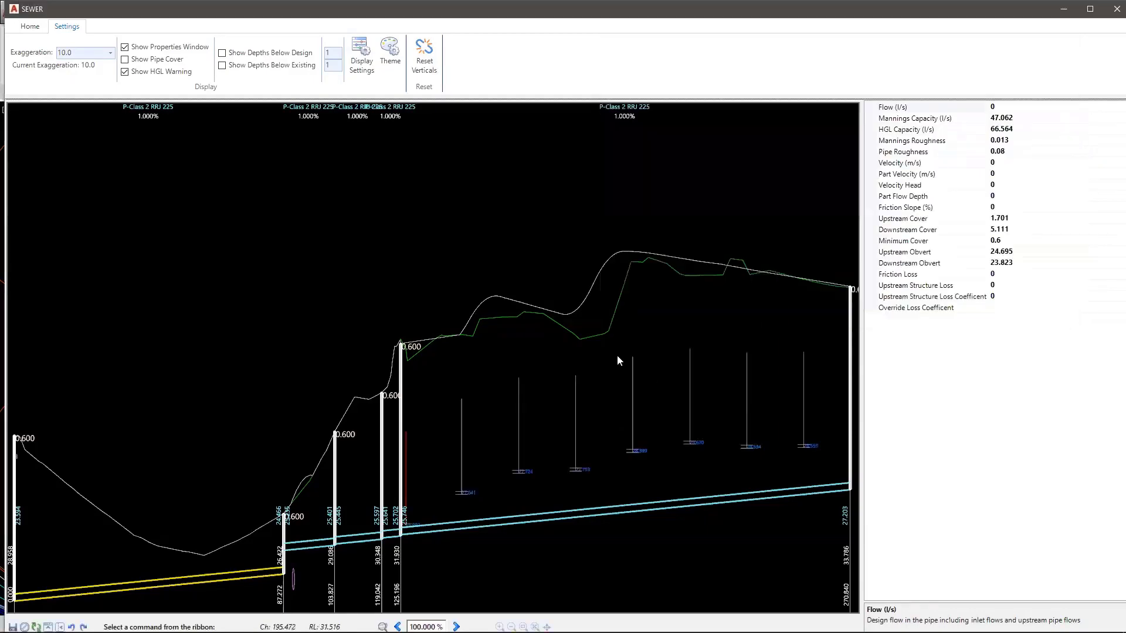
# Step: Close the sewer editor, open the vertical grading editor on the drainage line at the basin beside lot 200, and show its display settings
pyautogui.click(1111, 8)
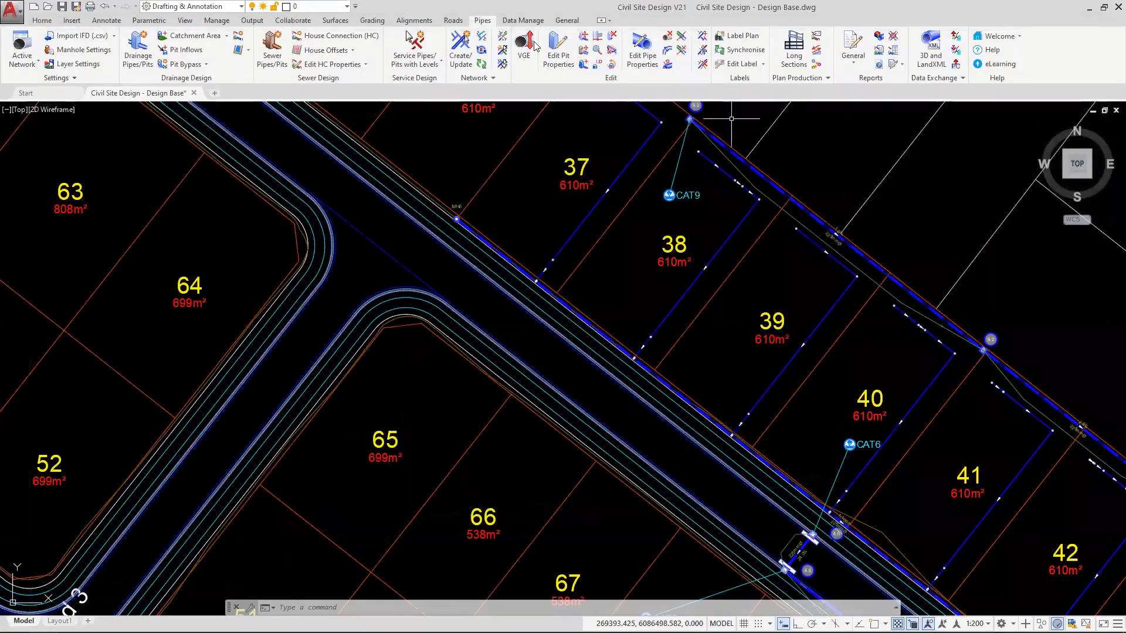
pyautogui.click(523, 47)
pyautogui.scroll(-8, 474, 243)
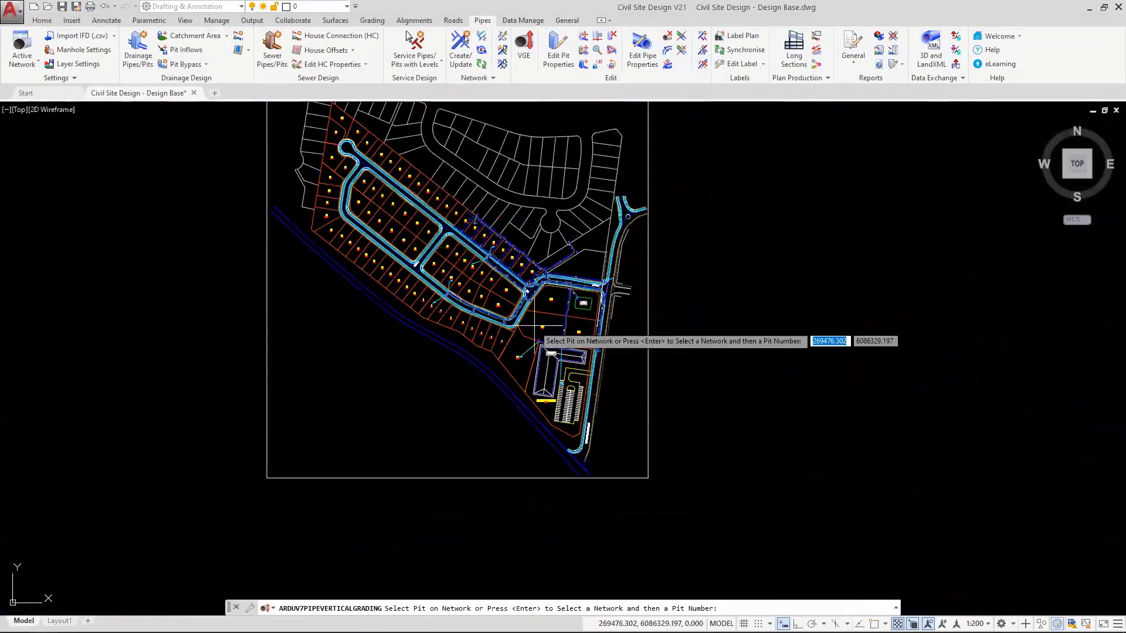
pyautogui.scroll(6, 580, 293)
pyautogui.scroll(4, 582, 293)
pyautogui.click(504, 255)
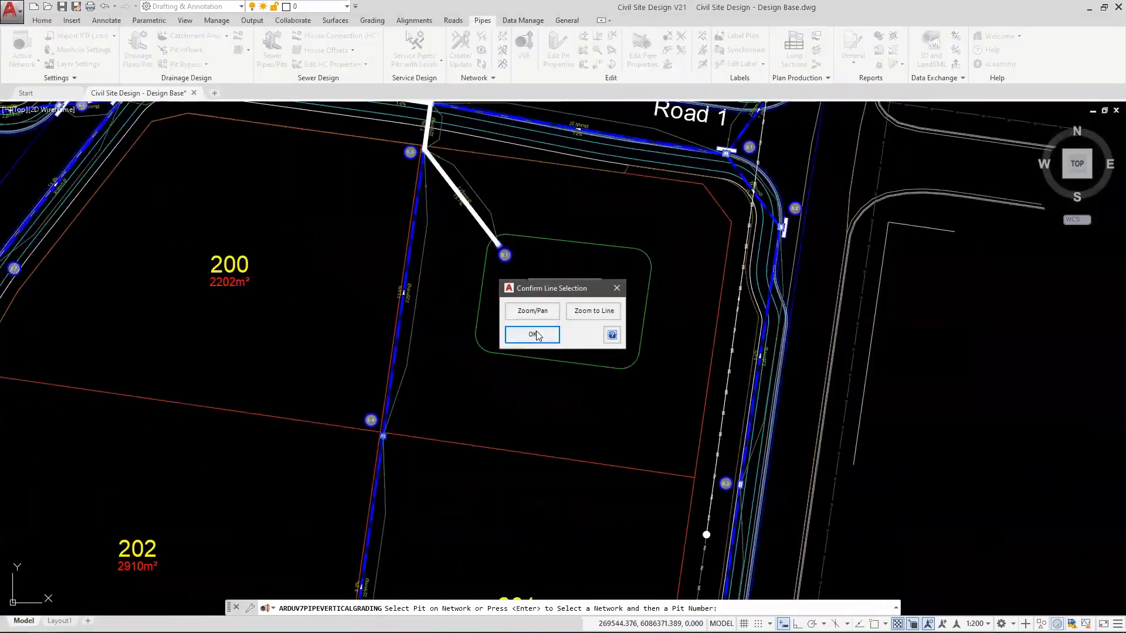
pyautogui.click(531, 333)
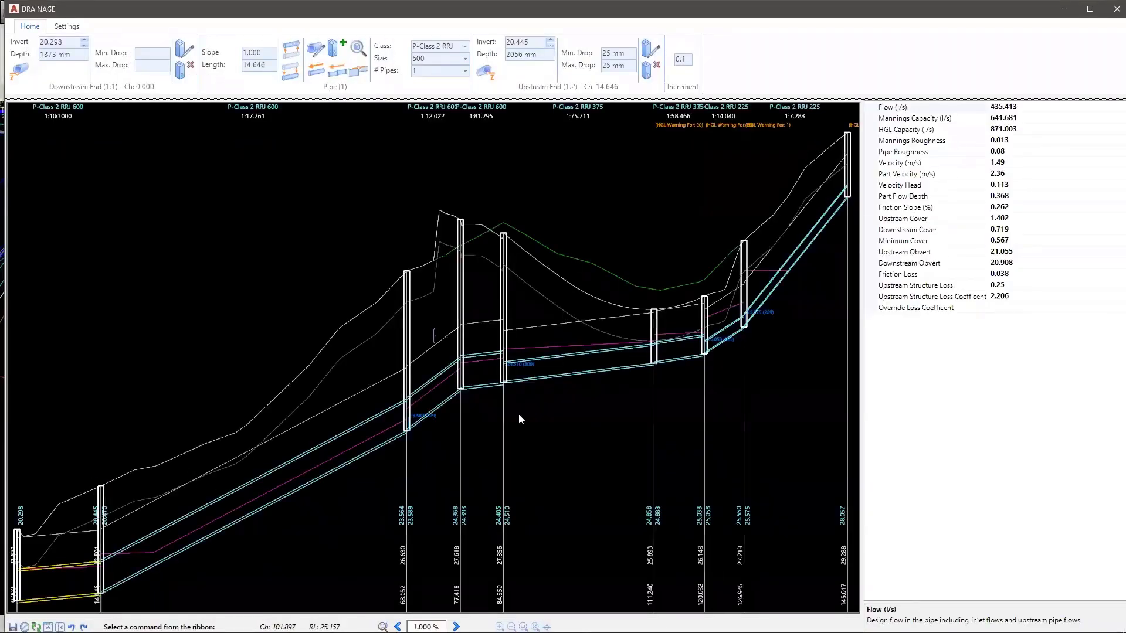
pyautogui.click(66, 27)
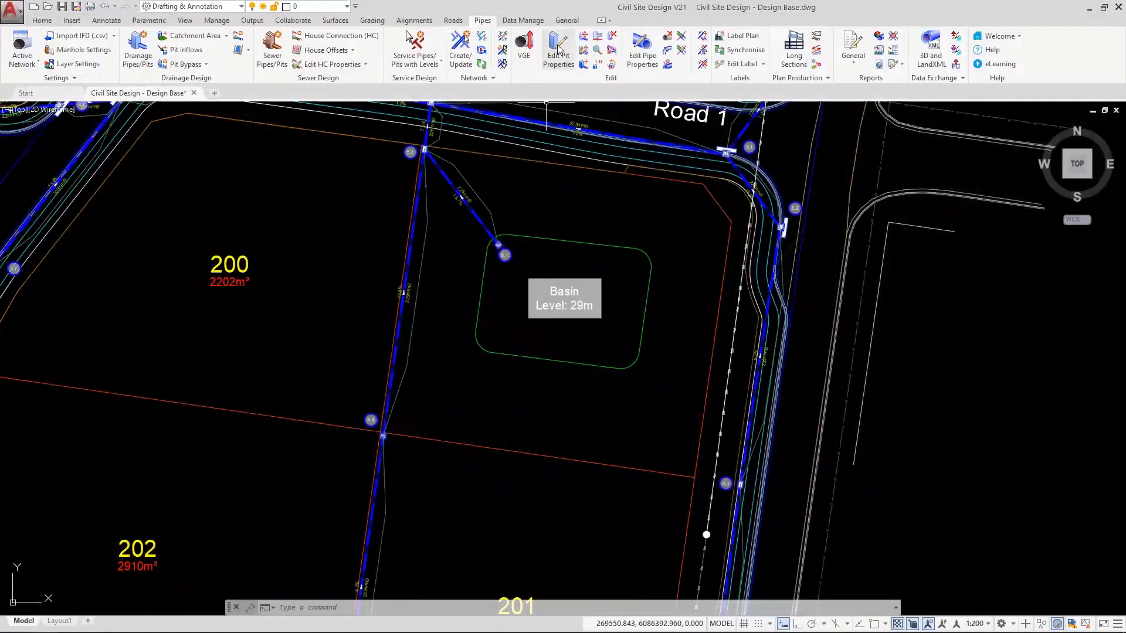
# Step: Open the vertical grading editor for the drainage line starting at the pit linked to CAT3 in front of lot 8
pyautogui.click(525, 57)
pyautogui.scroll(-3, 678, 309)
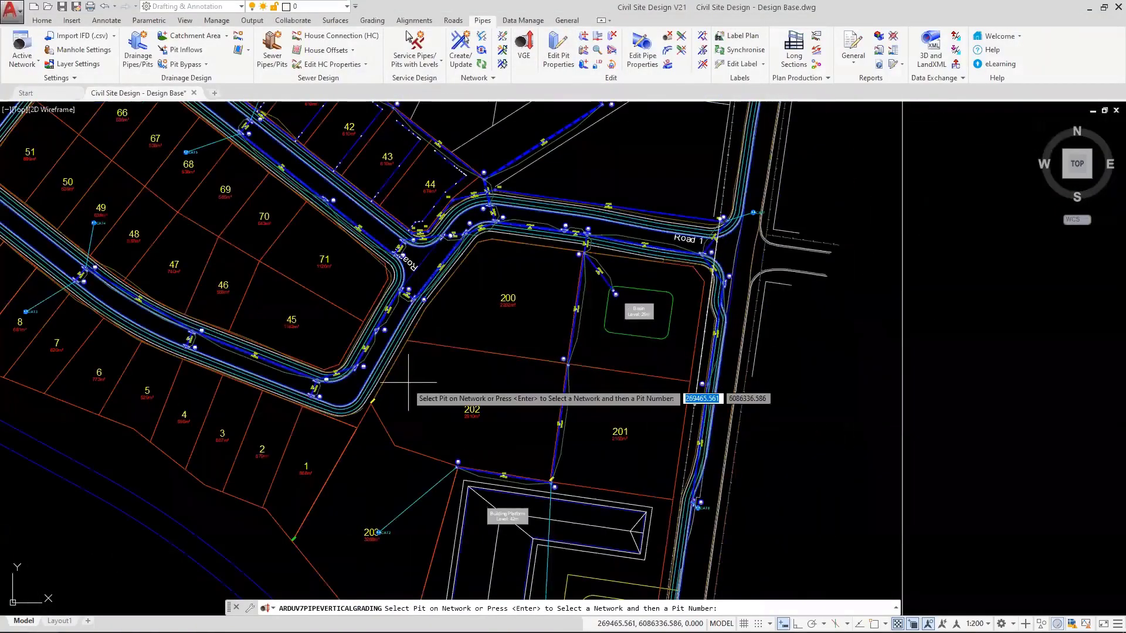
pyautogui.moveTo(119, 276); pyautogui.dragTo(305, 283, button='middle')
pyautogui.scroll(3, 305, 283)
pyautogui.click(204, 291)
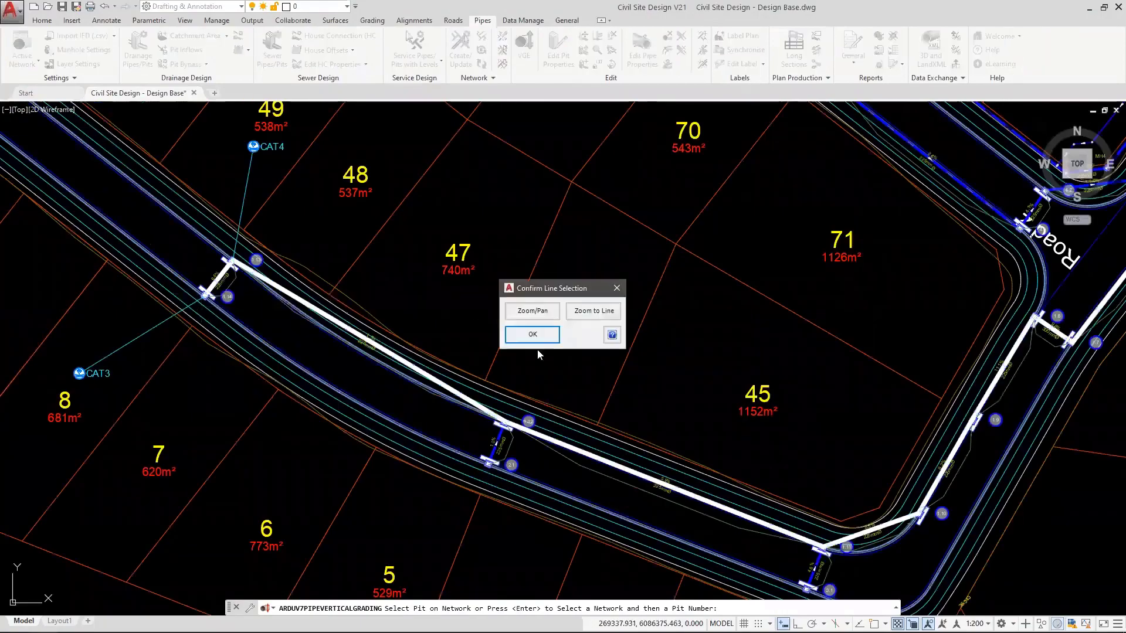
pyautogui.click(521, 339)
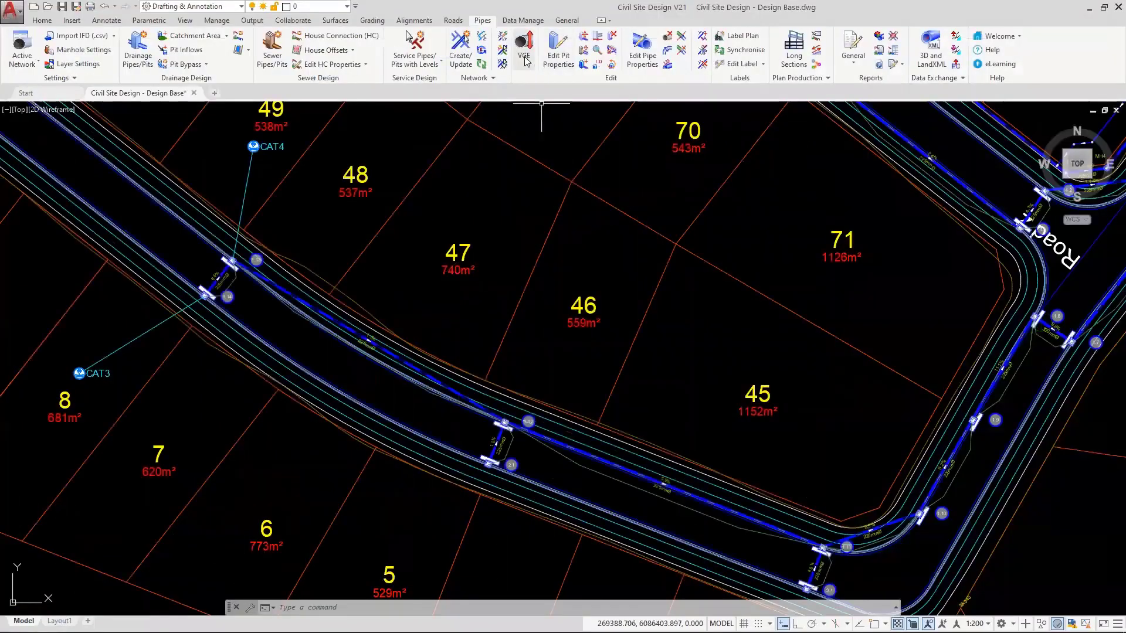
# Step: Return to the basin pit's drainage line in the vertical grading editor
pyautogui.click(524, 54)
pyautogui.scroll(-6, 547, 230)
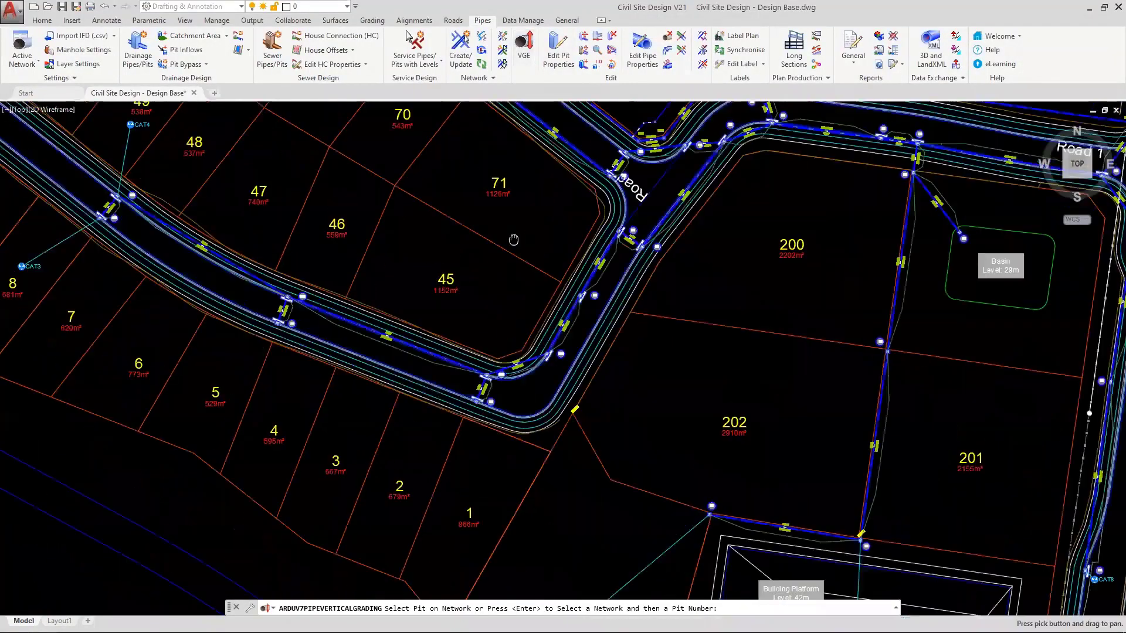
pyautogui.click(677, 256)
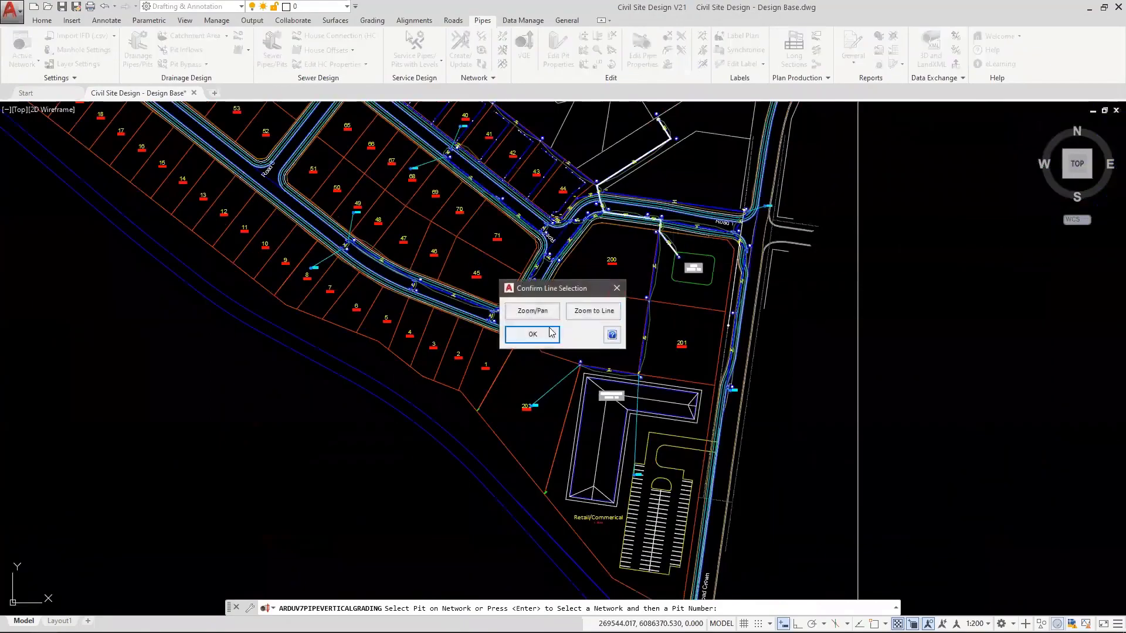
pyautogui.press('Return')
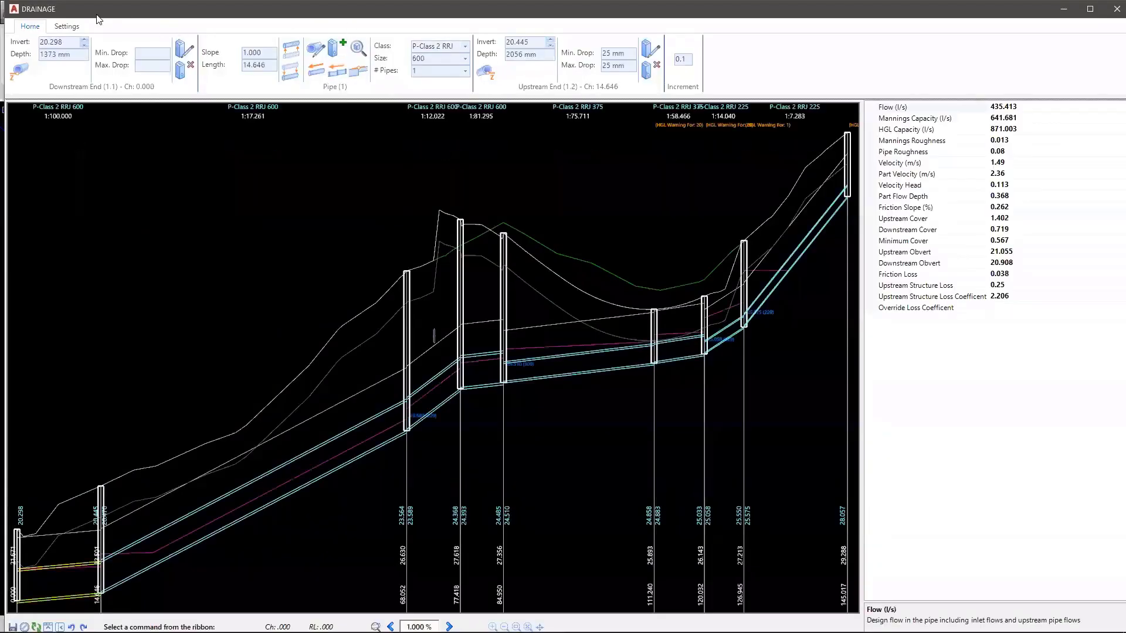
# Step: Reset the drainage line's pipes VGE theme to the default theme and accept it
pyautogui.click(67, 26)
pyautogui.click(390, 52)
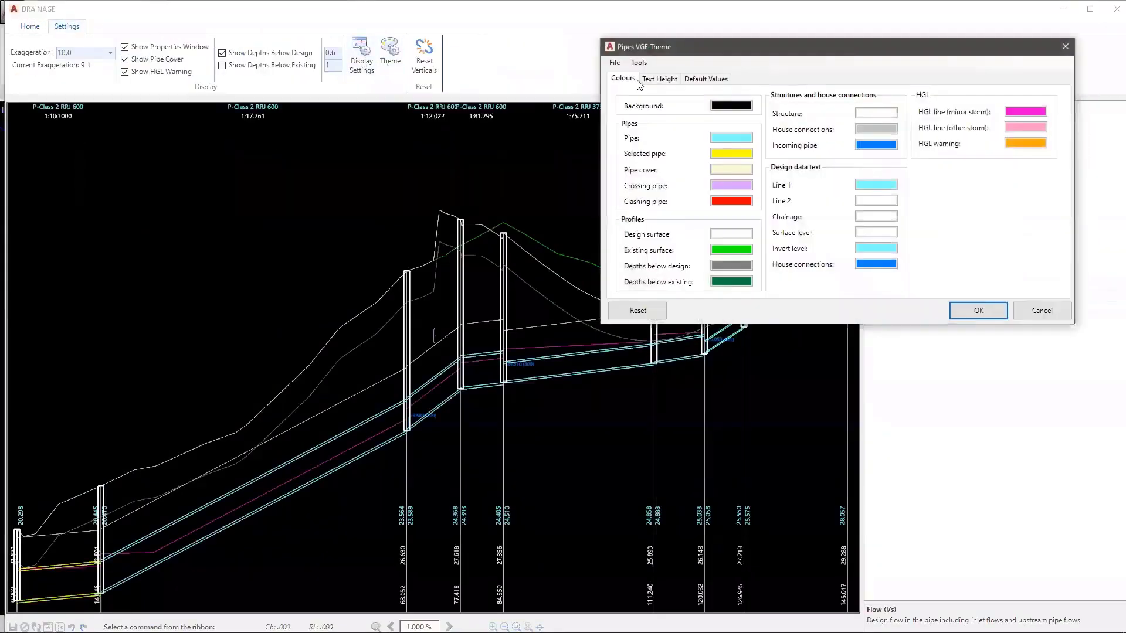
pyautogui.click(638, 311)
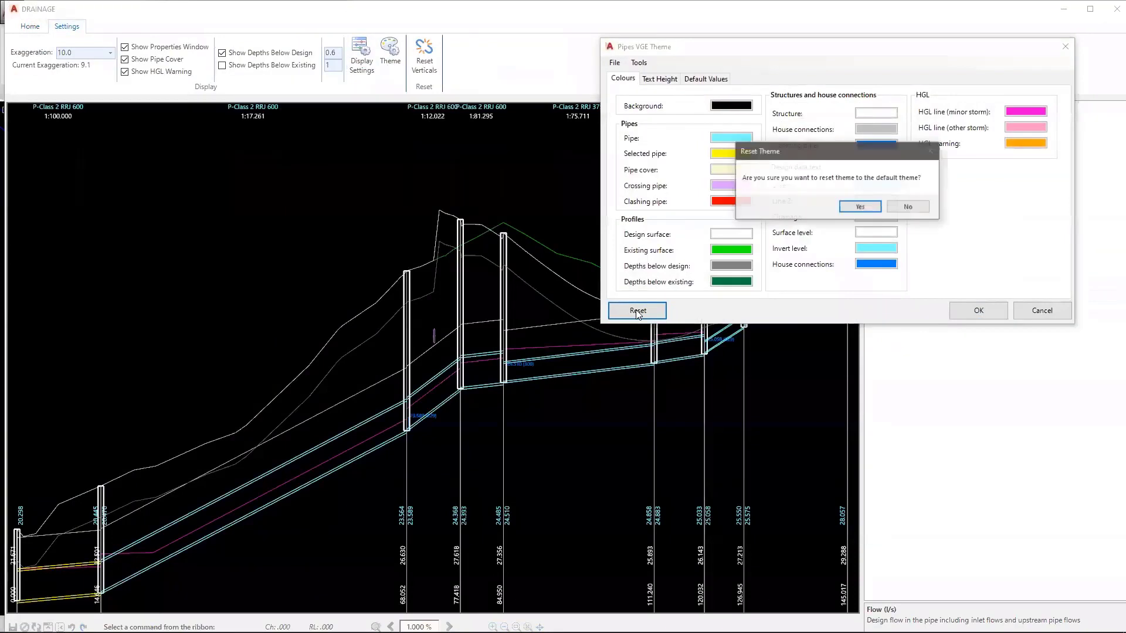
pyautogui.click(859, 207)
pyautogui.click(979, 311)
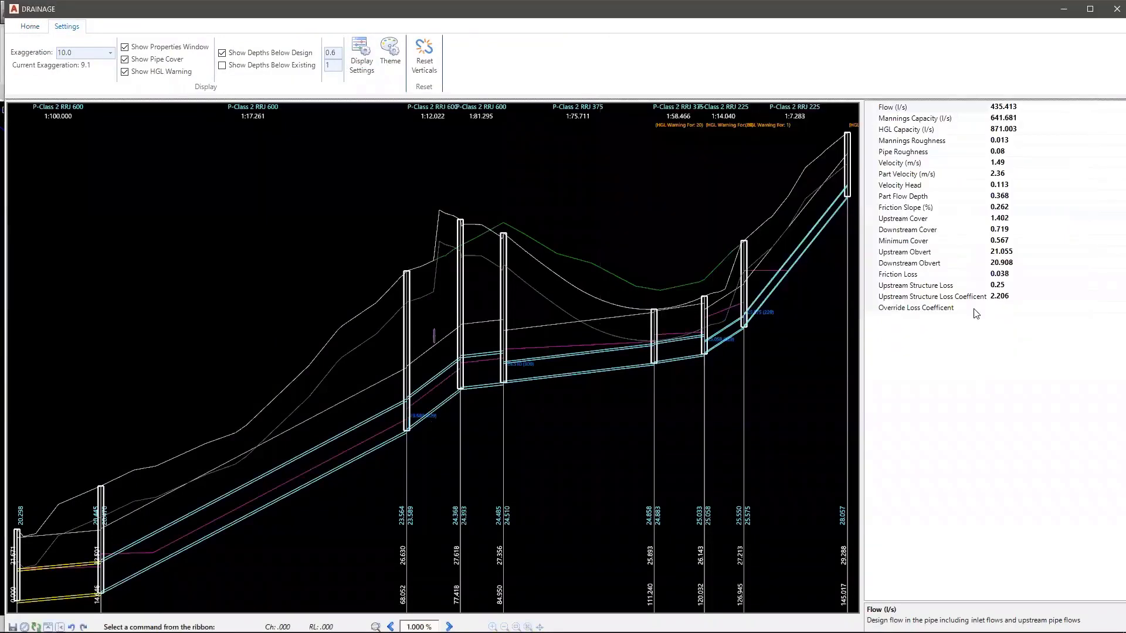
# Step: Close the drainage editor and reopen it for the same basin line to check the reset theme
pyautogui.click(1111, 10)
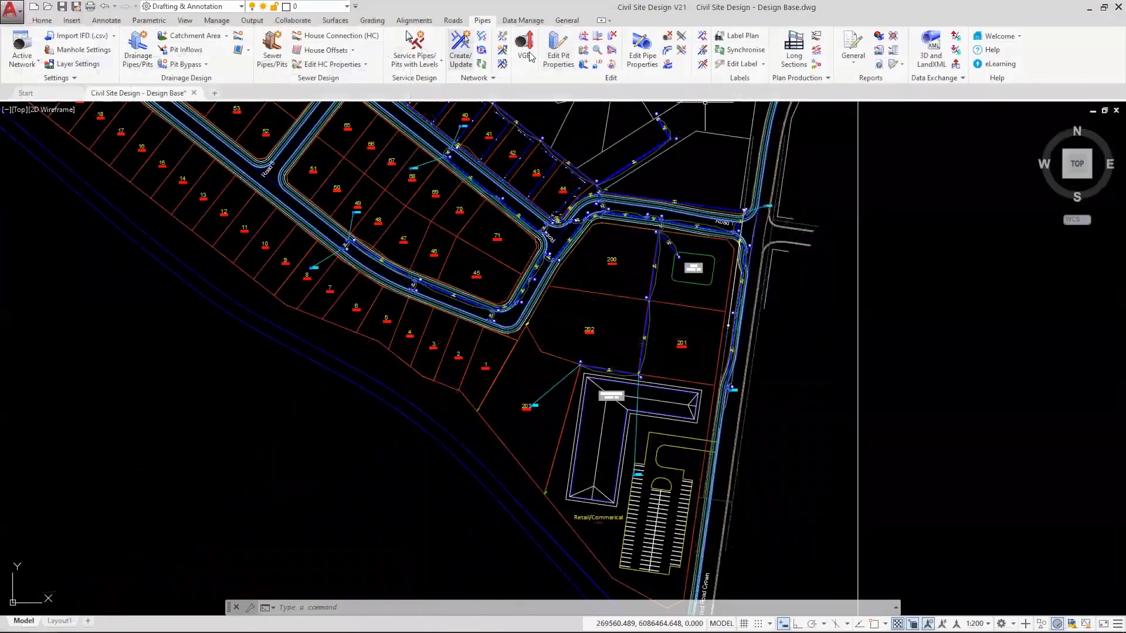
pyautogui.click(520, 50)
pyautogui.click(676, 256)
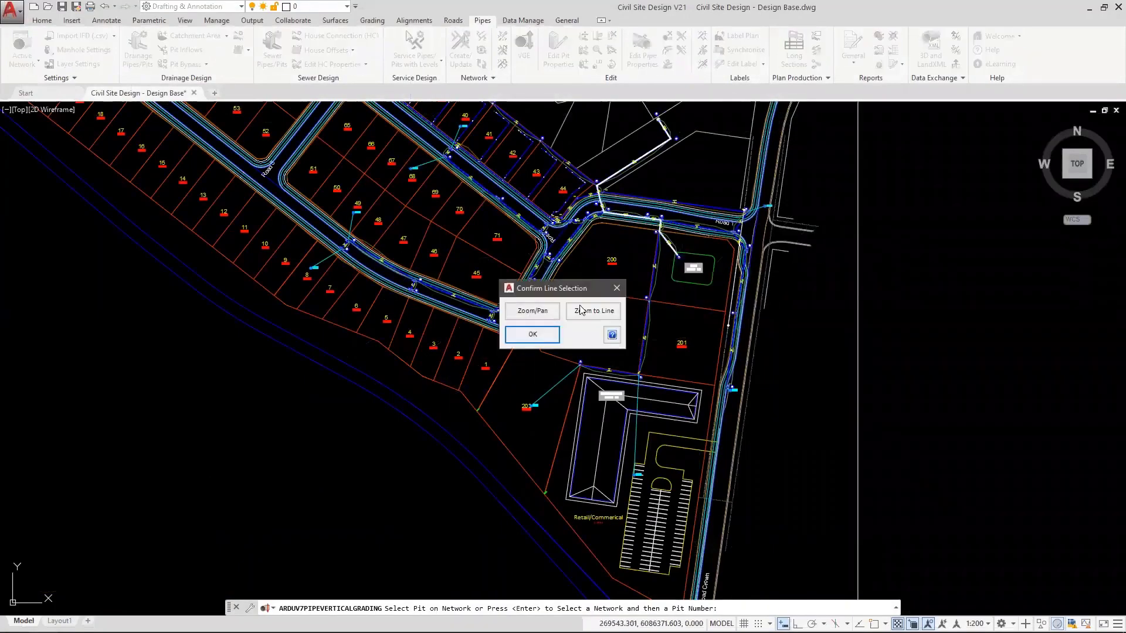
pyautogui.click(532, 334)
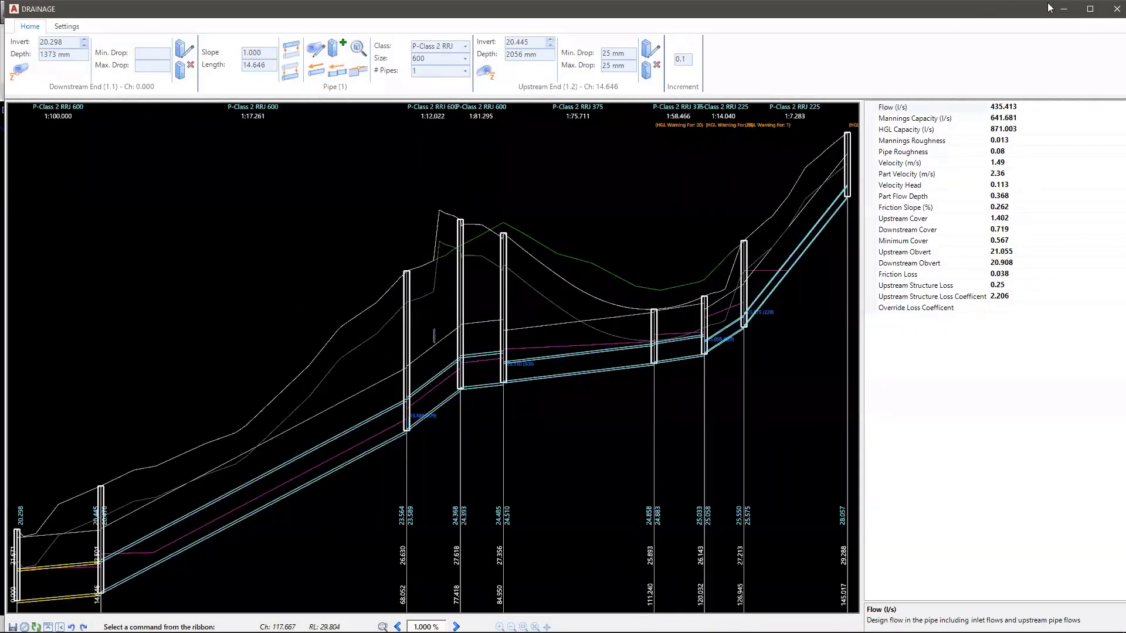
# Step: Close the drainage editor and open the vertical grading editor for another drainage line, picking at the Road 1 intersection near CAT7
pyautogui.click(1108, 13)
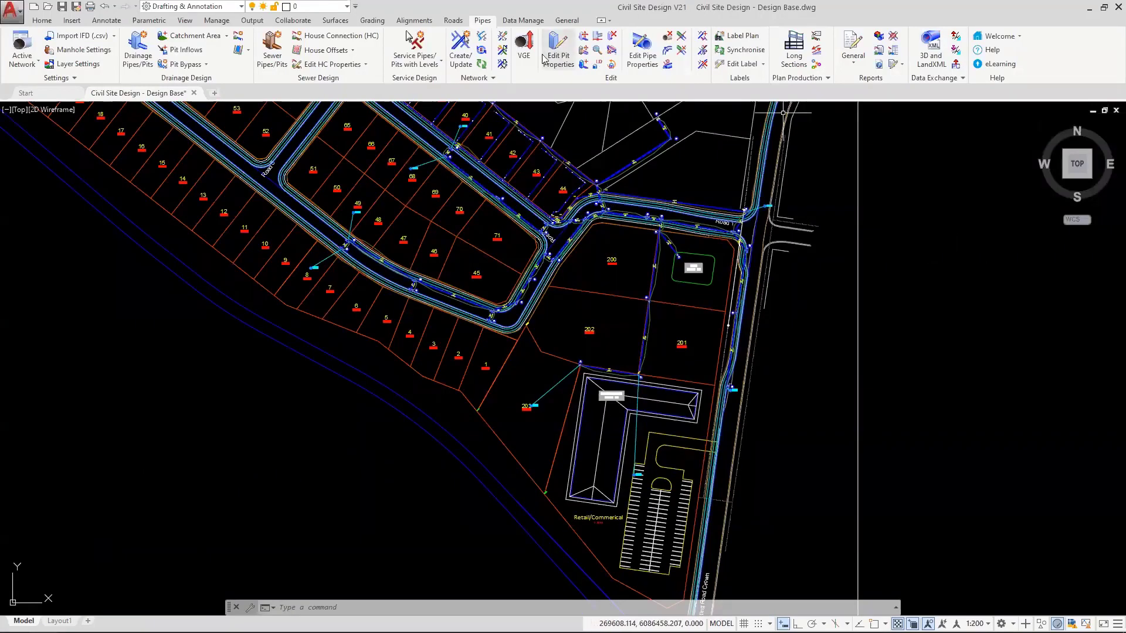
pyautogui.click(524, 50)
pyautogui.scroll(10, 768, 205)
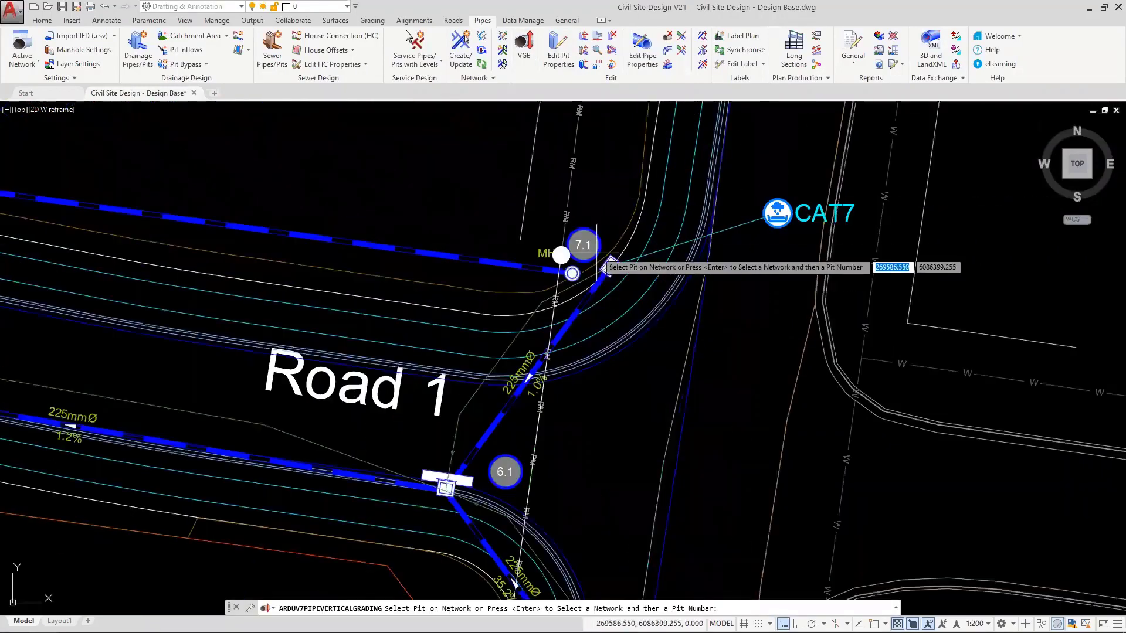
pyautogui.click(535, 372)
pyautogui.click(532, 335)
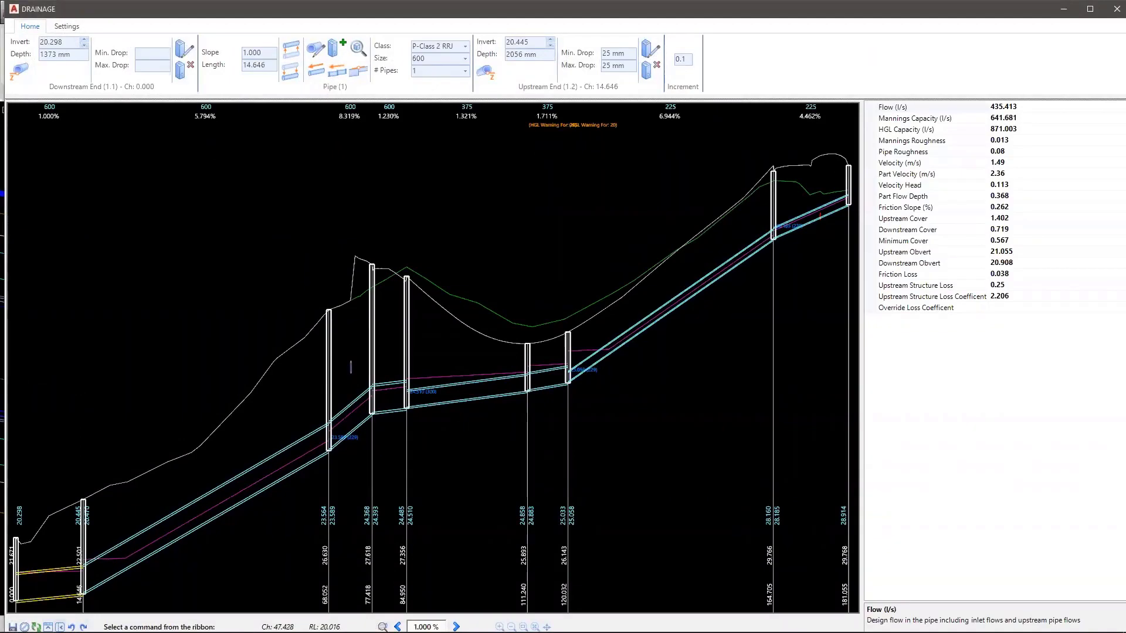
# Step: Hide the properties pane of the drainage editor and shrink and move its window so the plan stays visible beside it
pyautogui.click(60, 627)
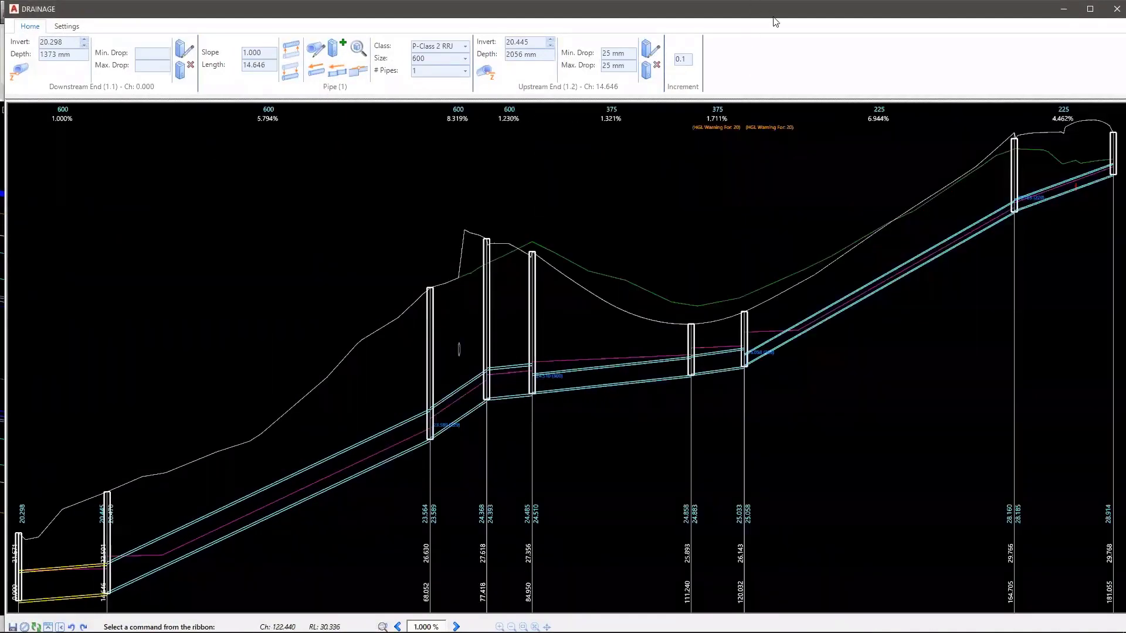
pyautogui.moveTo(775, 22); pyautogui.dragTo(748, 76)
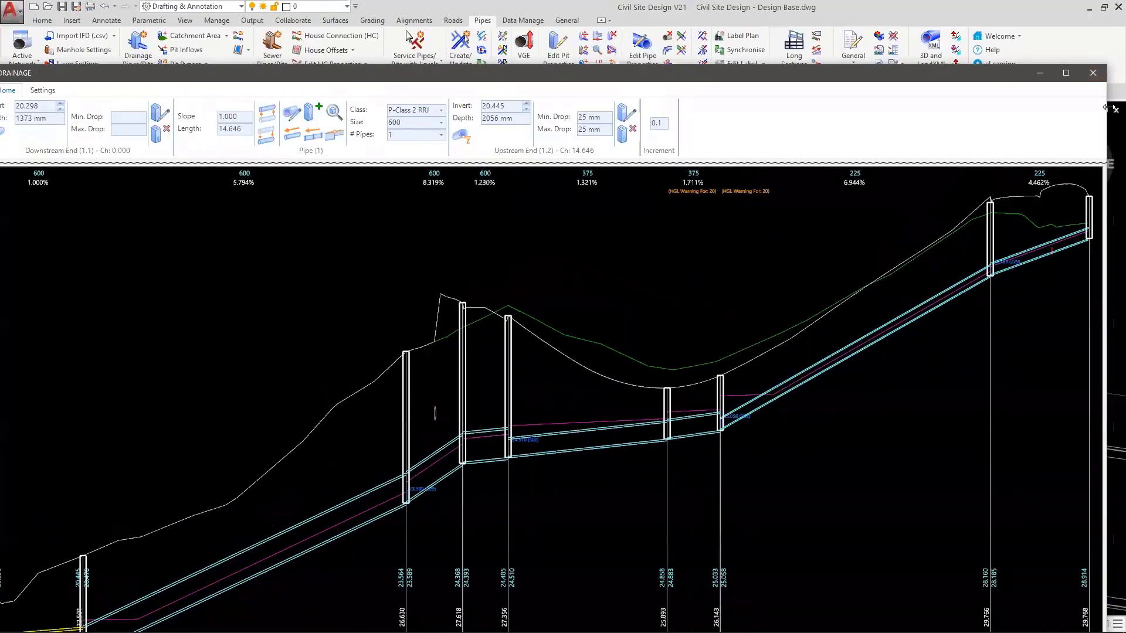
pyautogui.moveTo(1107, 107); pyautogui.dragTo(381, 107)
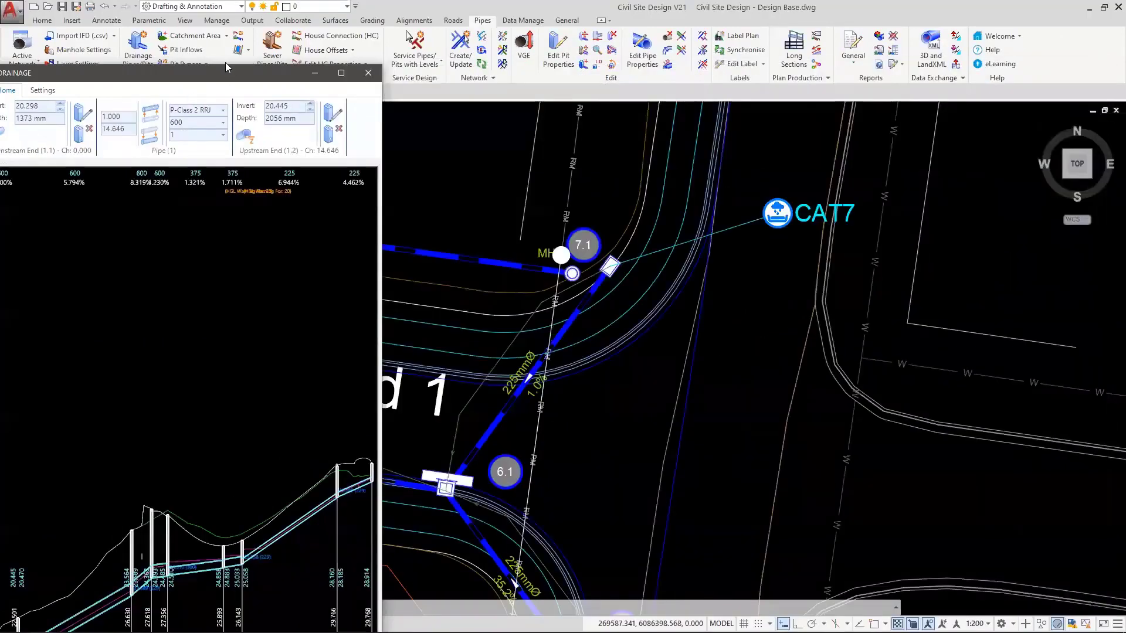
pyautogui.moveTo(225, 68); pyautogui.dragTo(262, 148)
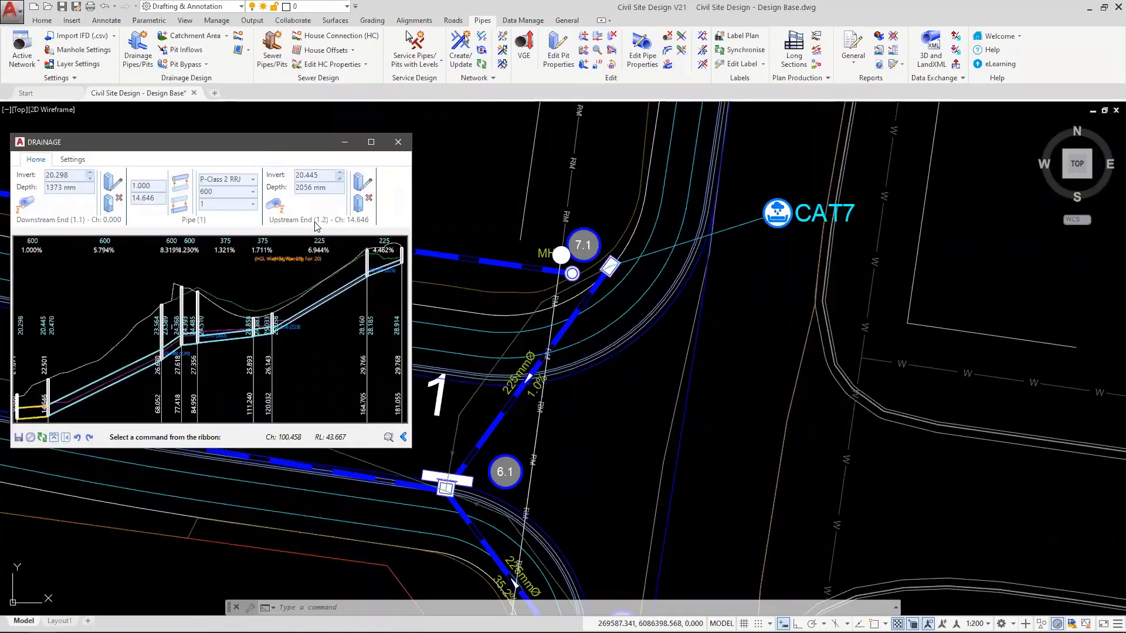
# Step: Show and hide the drainage editor's properties pane, then reposition and widen its window over the plan
pyautogui.click(405, 438)
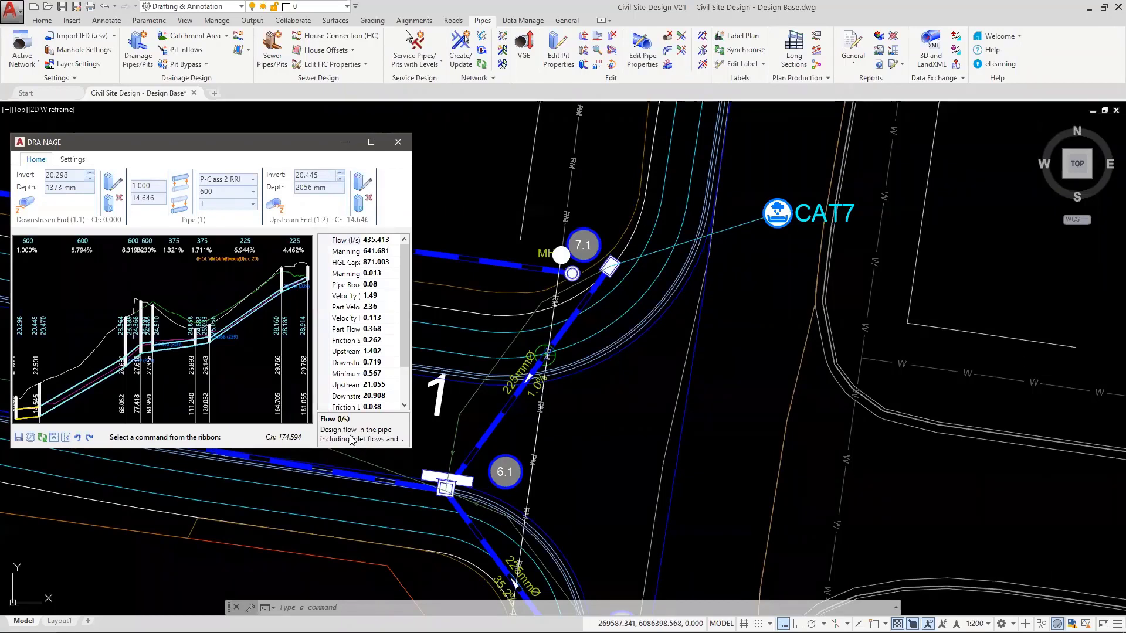
pyautogui.click(66, 438)
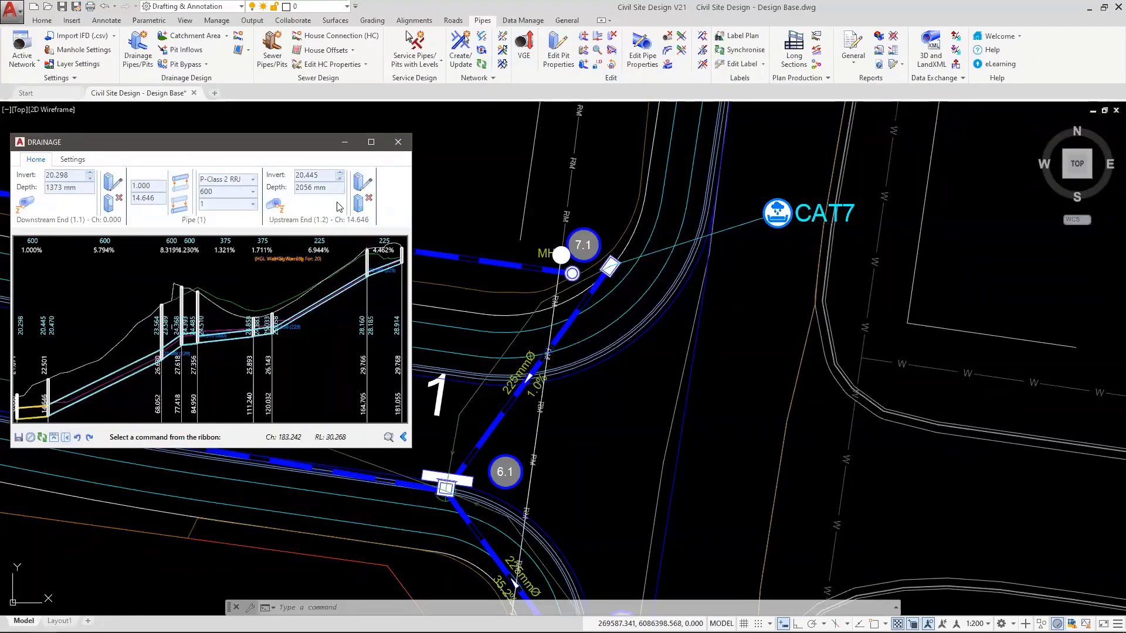
pyautogui.moveTo(165, 143); pyautogui.dragTo(174, 113)
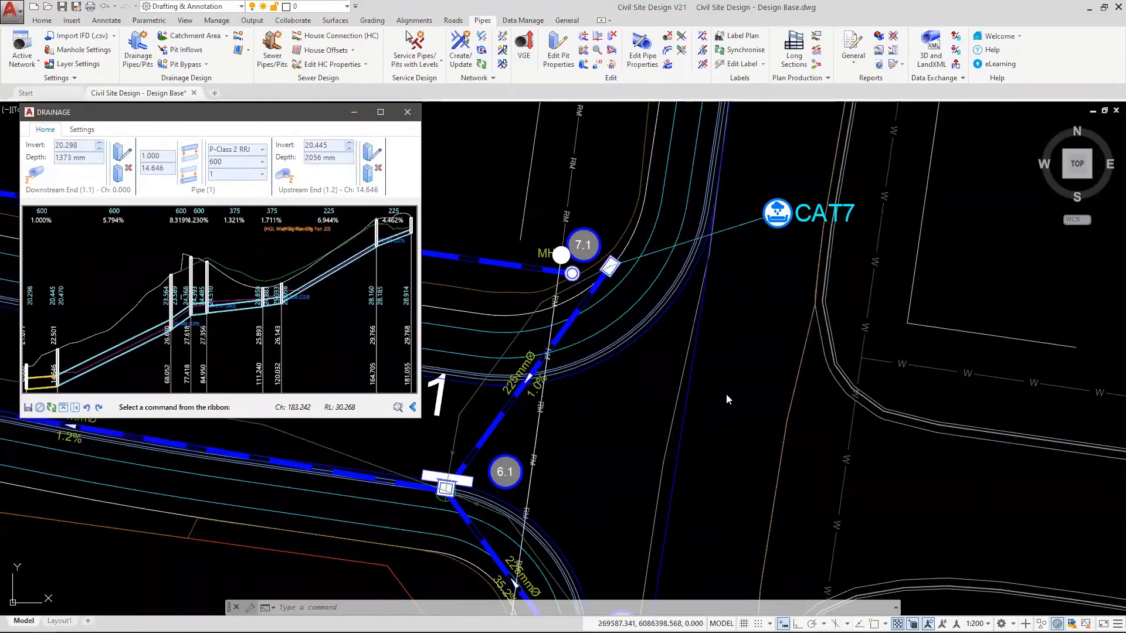
pyautogui.scroll(-15, 789, 378)
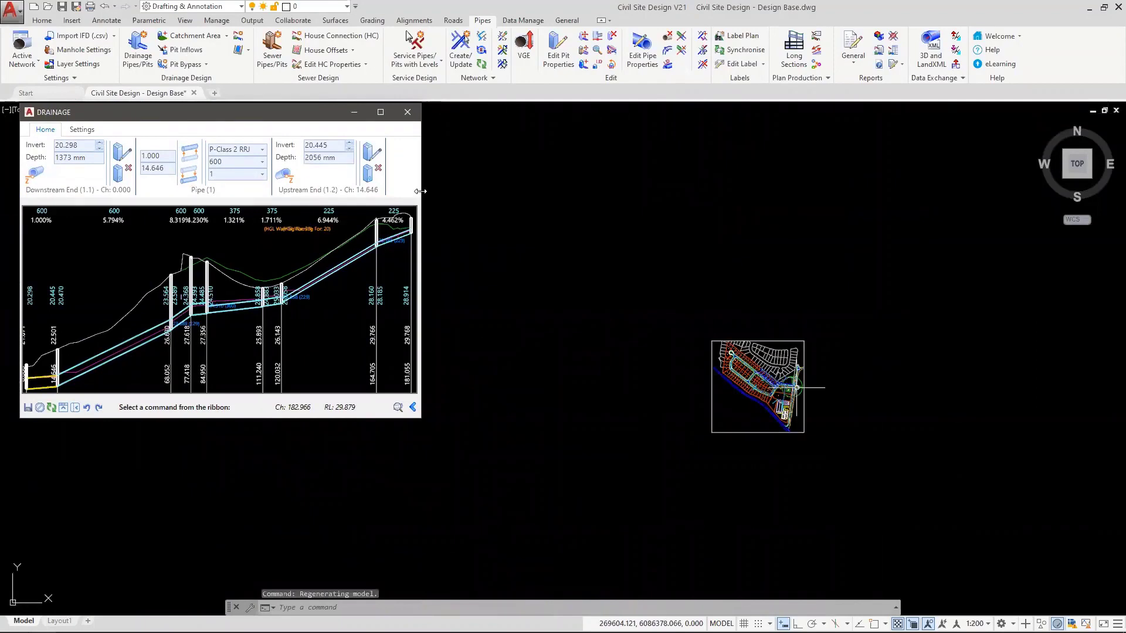
pyautogui.moveTo(420, 192); pyautogui.dragTo(614, 192)
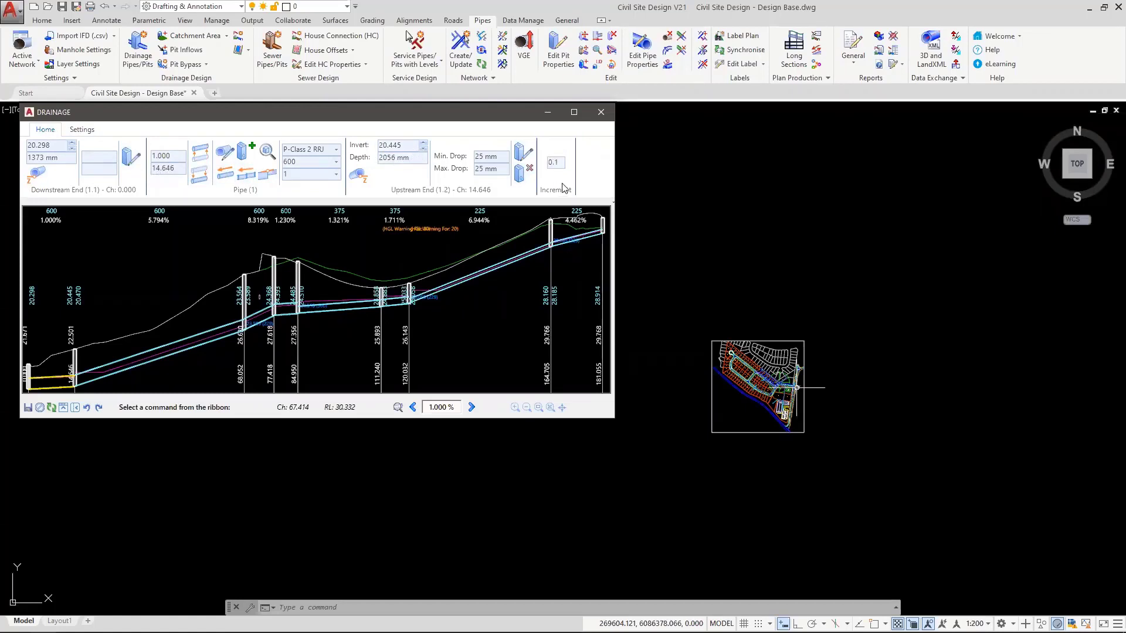
# Step: Select the pipe between pits 6.1 and 7.1, zoom the plan drawing to it and maximise the drainage editor
pyautogui.click(585, 259)
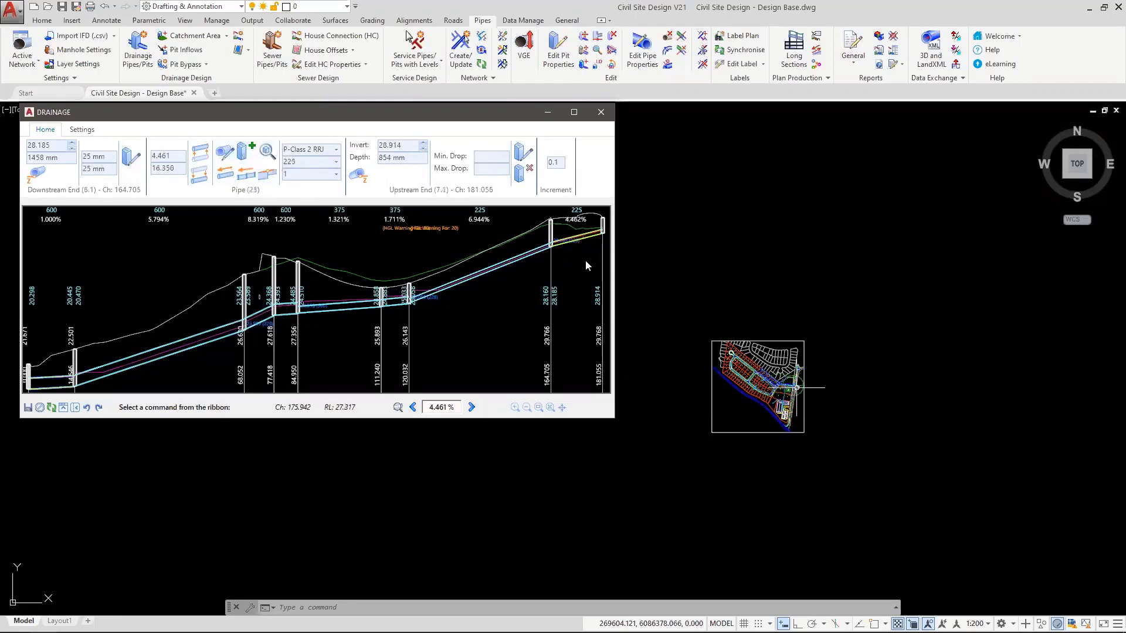
pyautogui.click(267, 151)
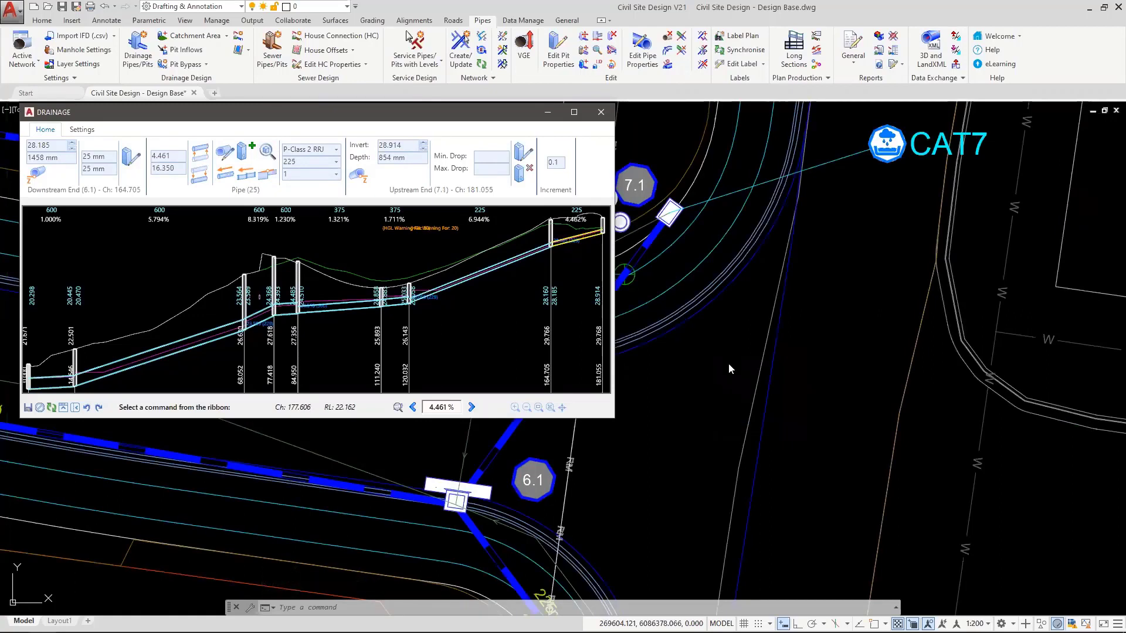
pyautogui.click(574, 111)
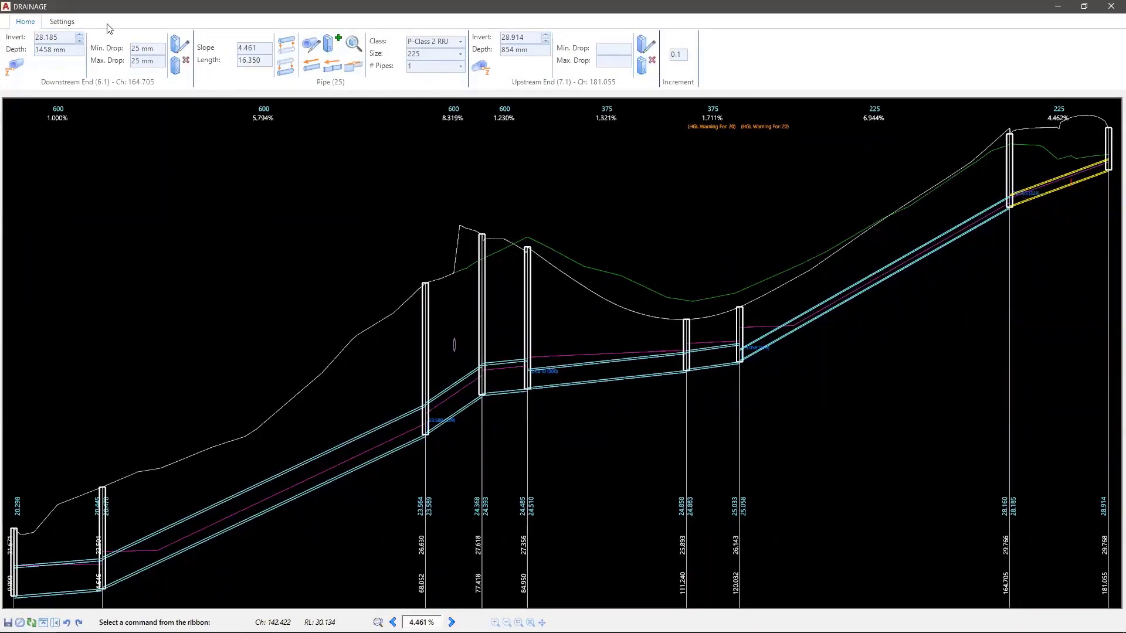
# Step: Set the downstream invert level of the pipe between pits 6.1 and 7.1 to 28
pyautogui.click(1007, 204)
pyautogui.click(1065, 183)
pyautogui.click(1108, 173)
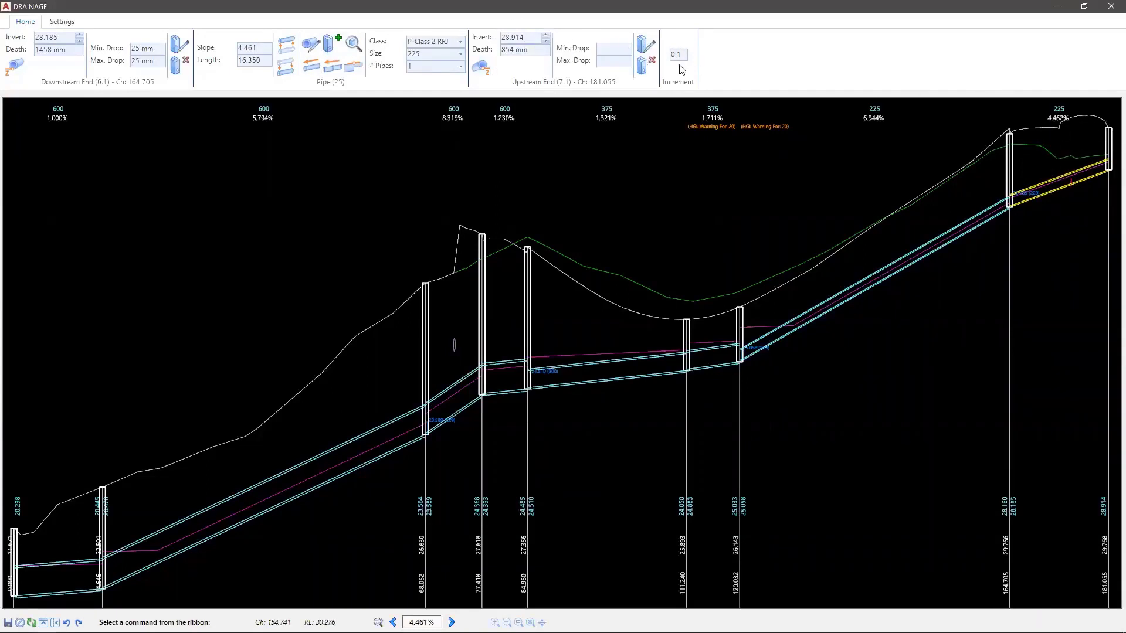
pyautogui.click(13, 64)
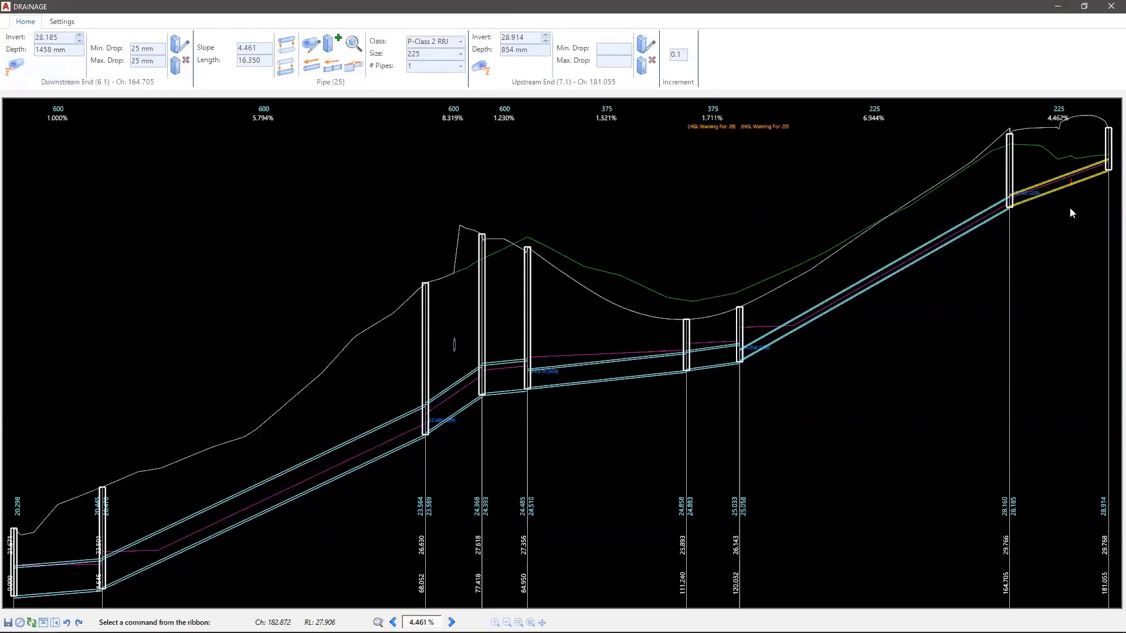
pyautogui.click(14, 64)
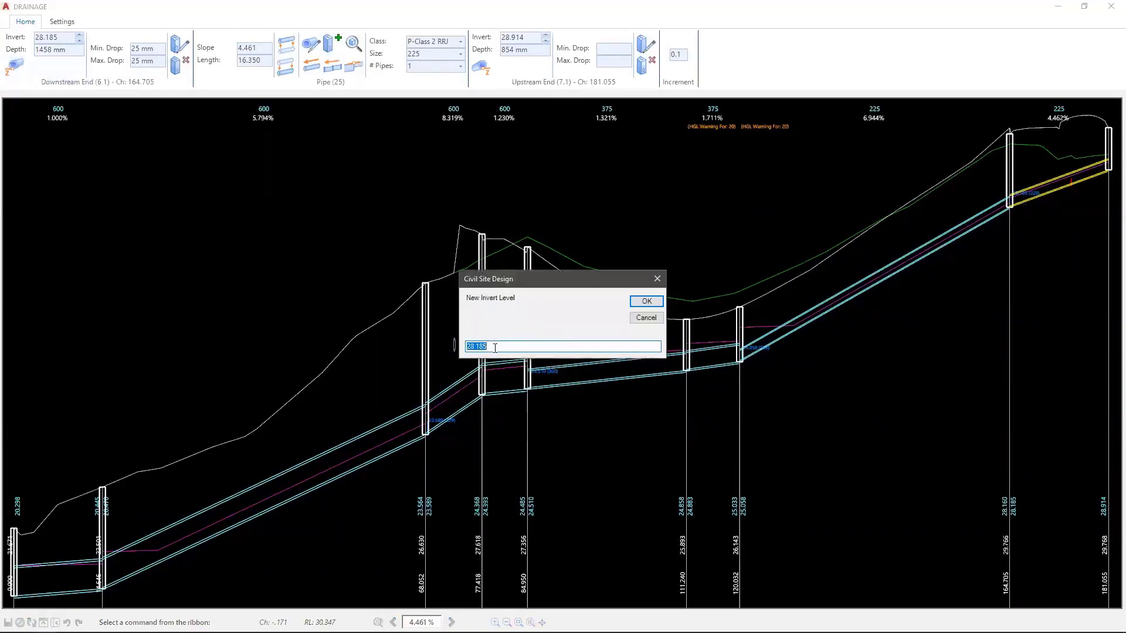
pyautogui.write('28')
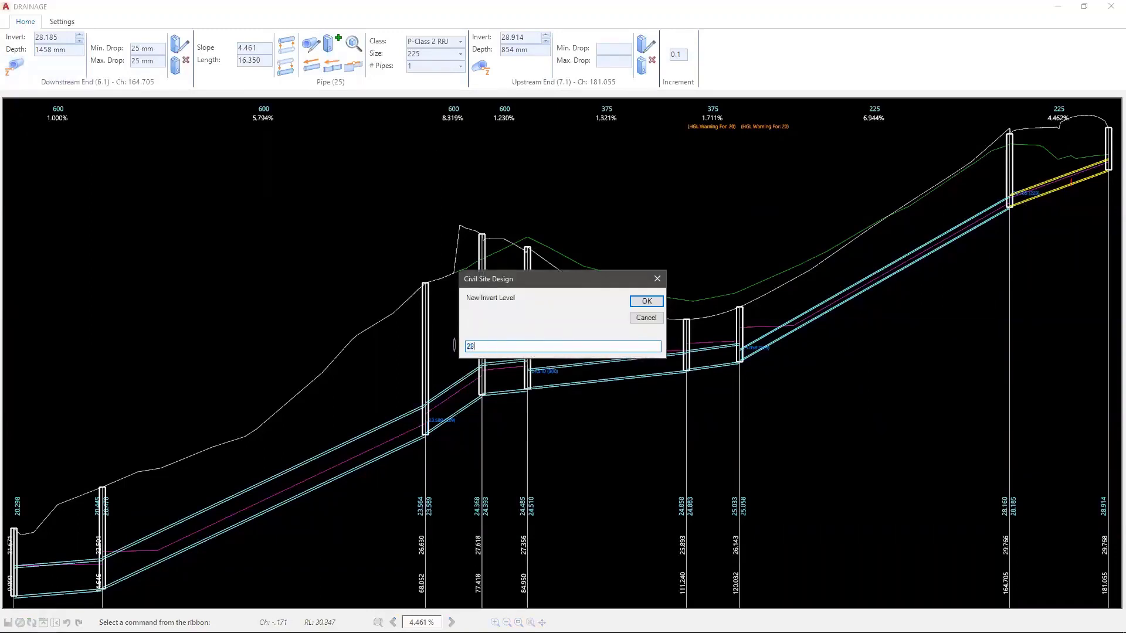
pyautogui.click(652, 300)
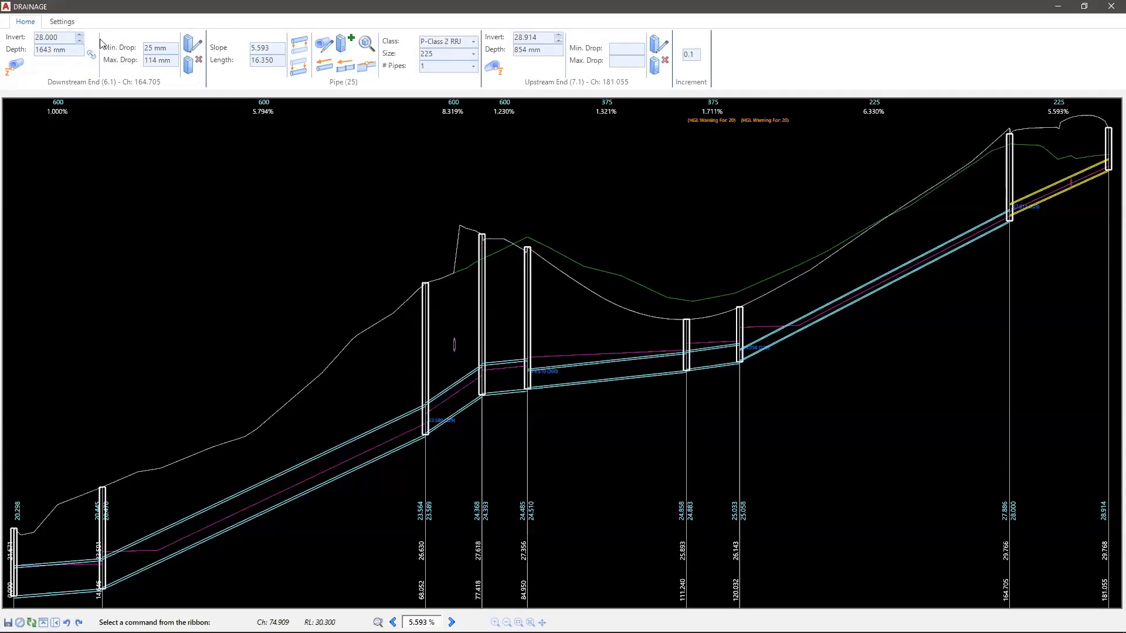
# Step: Step the selected pipe's downstream invert down to 27.6 and back up to 28.1 using the 0.1 increment
pyautogui.click(80, 40)
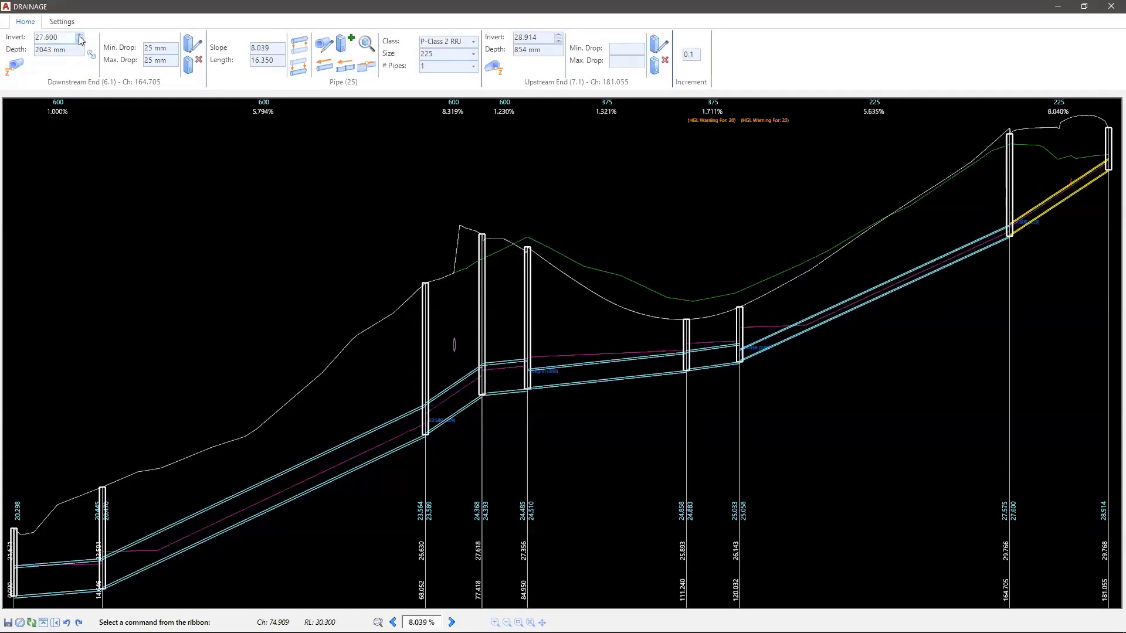
pyautogui.click(79, 36)
pyautogui.click(79, 36)
# Step: Set the level increment to 0.5, lower the pipe's downstream invert to 27.1 and restore its original level
pyautogui.moveTo(694, 55); pyautogui.dragTo(665, 58)
pyautogui.write('.5')
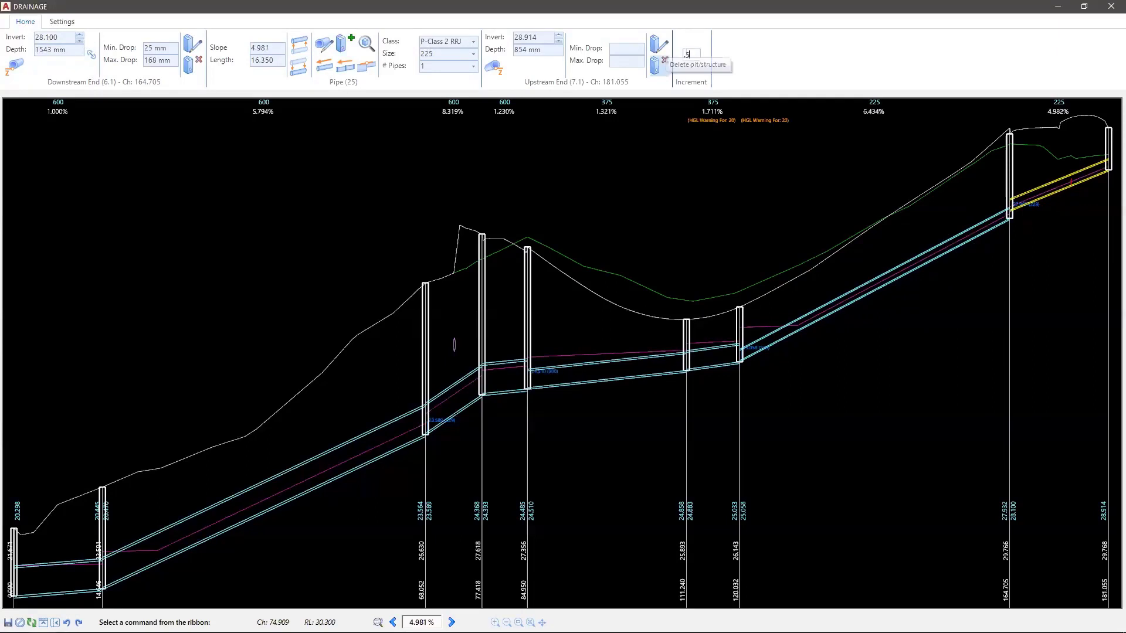
pyautogui.click(81, 41)
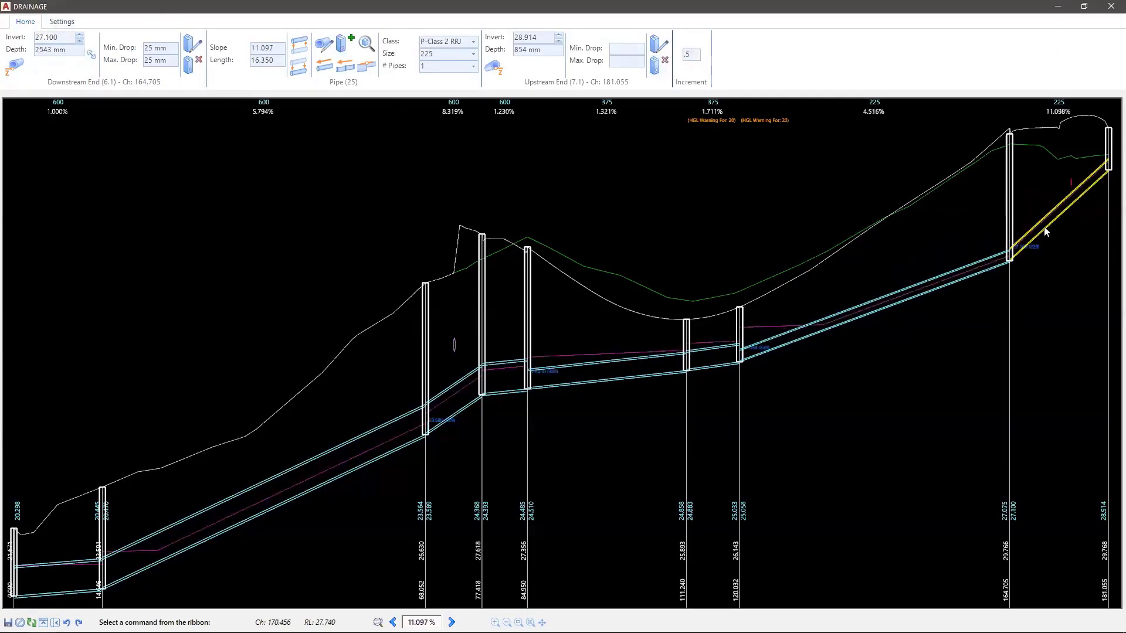
pyautogui.click(89, 56)
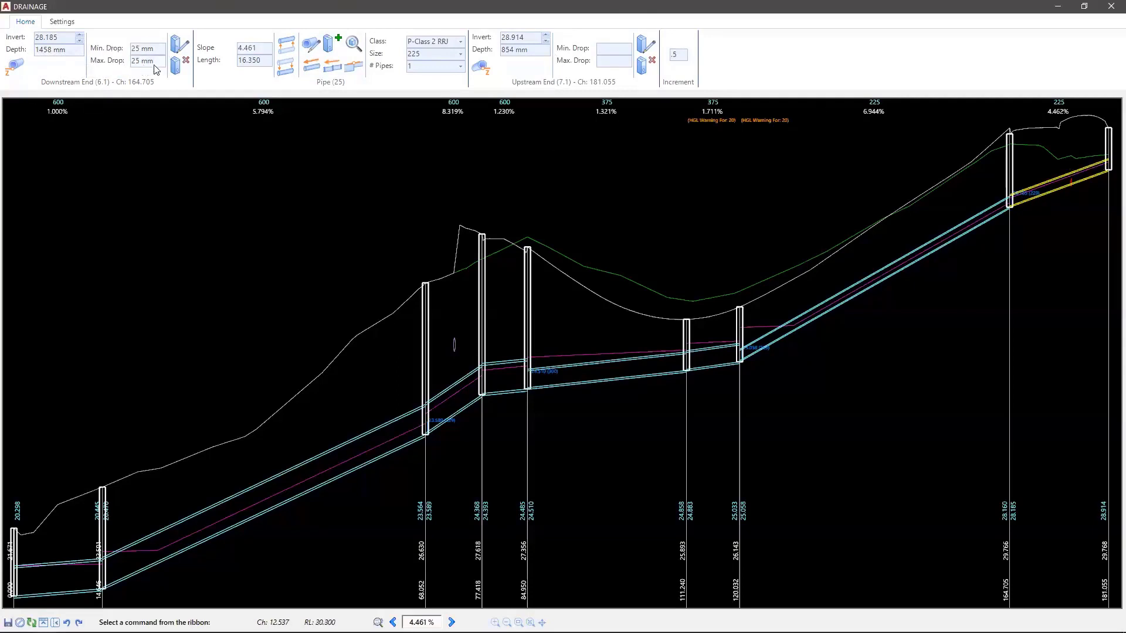
# Step: Open the pit properties of downstream pit 6.1 for review and close them without changes
pyautogui.click(178, 44)
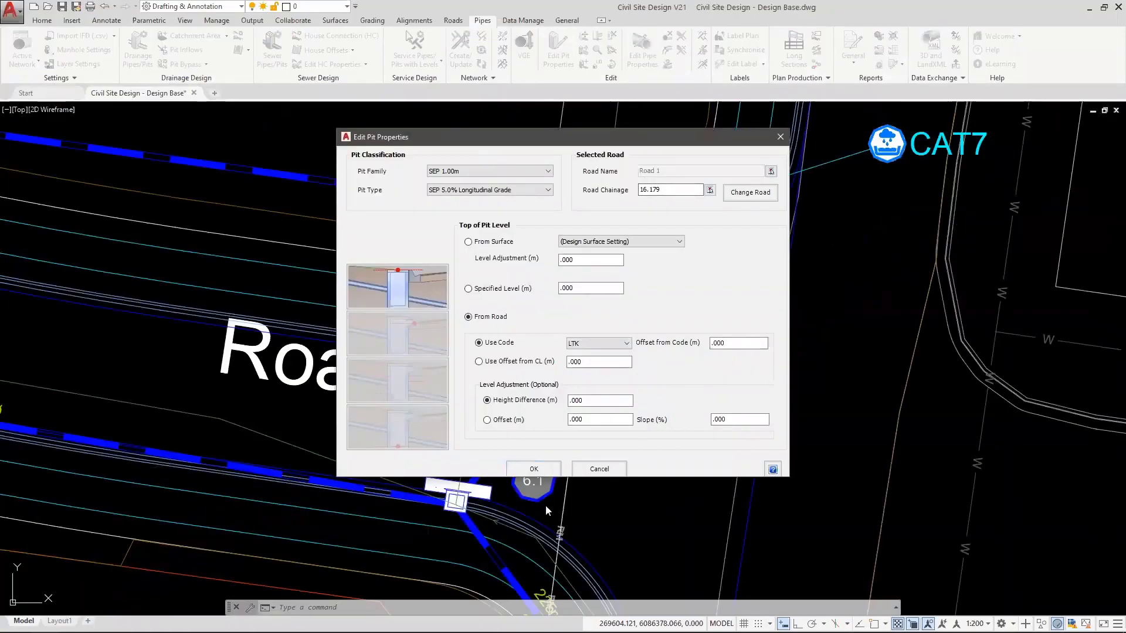
pyautogui.click(548, 475)
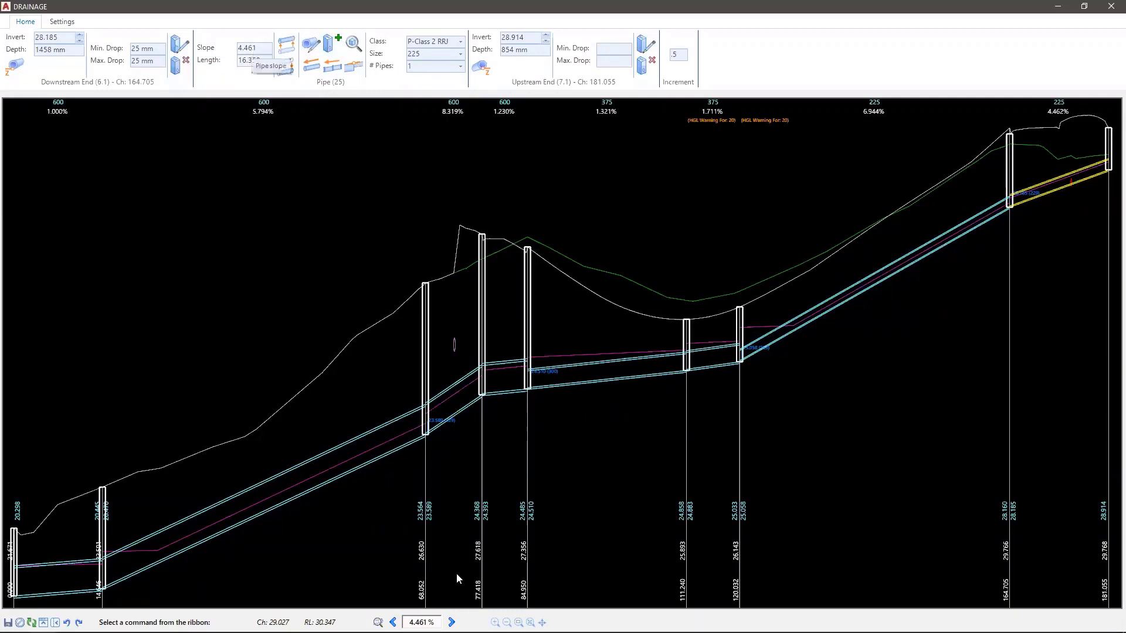
pyautogui.press('ctrl')
pyautogui.press('ctrl')
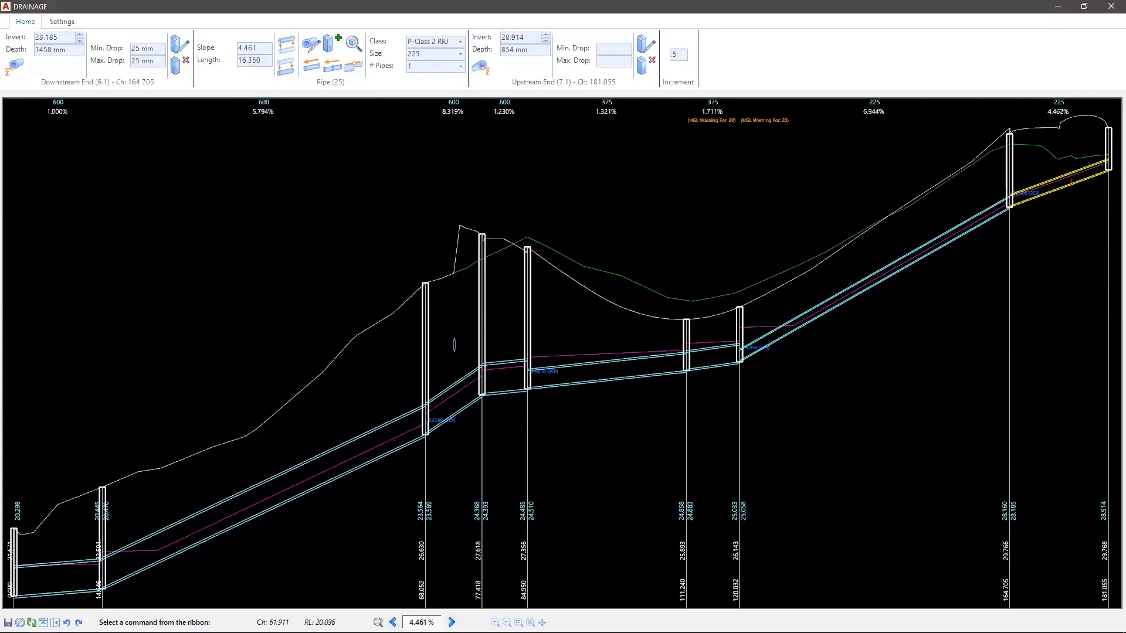
pyautogui.press('ctrl')
# Step: Lower the whole selected pipe twice by 0.5, and with the increment set to 0.2 bring its downstream invert to 27.385
pyautogui.click(283, 70)
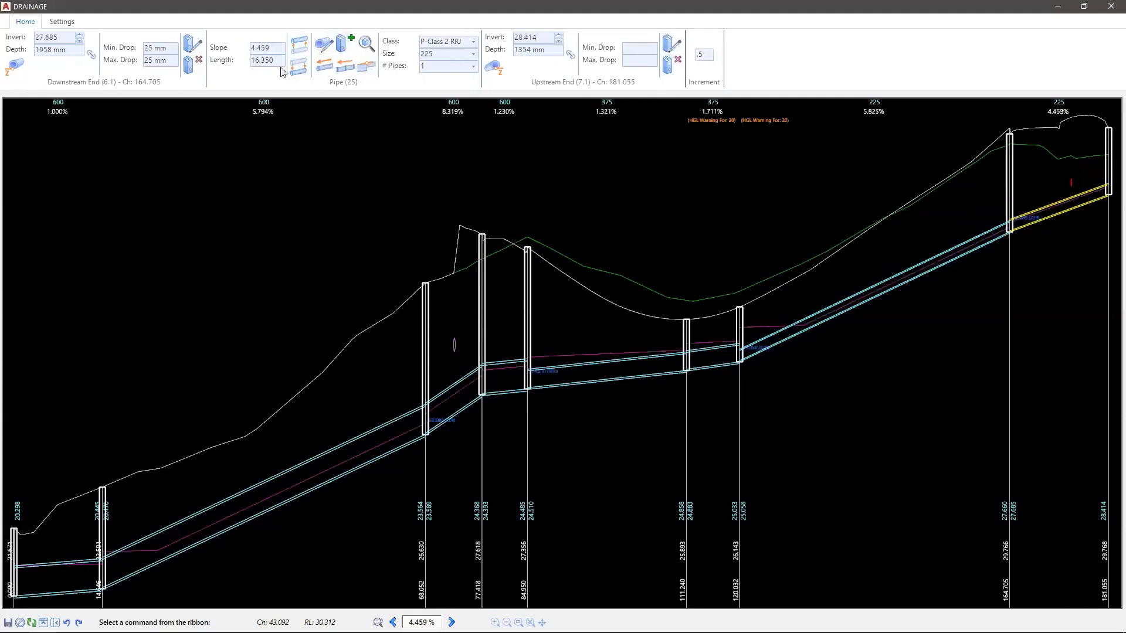
pyautogui.click(297, 70)
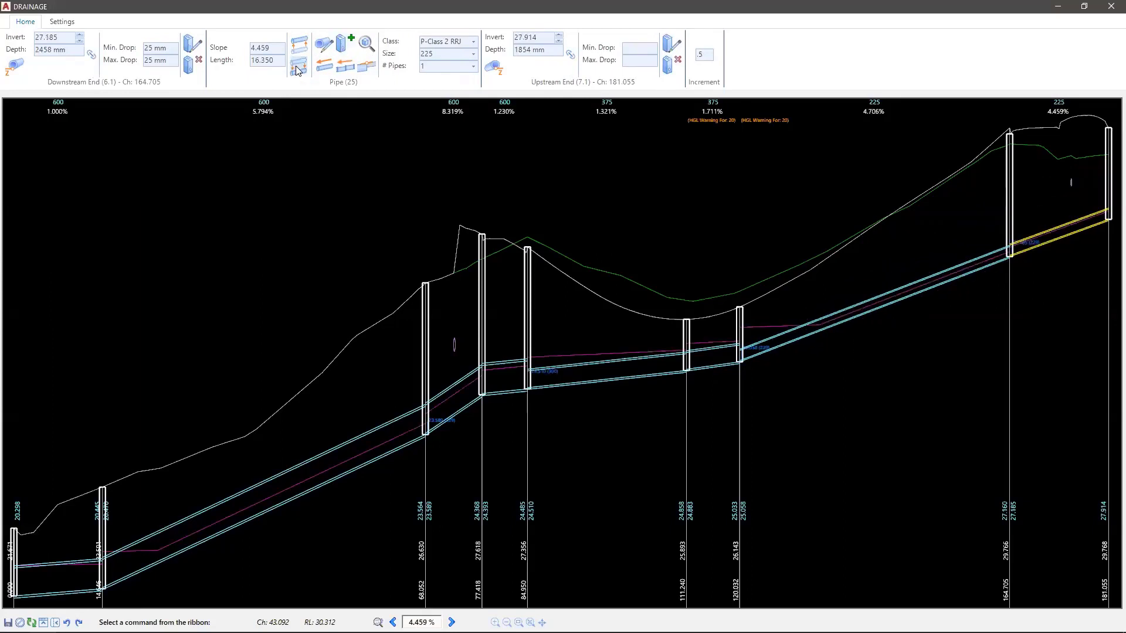
pyautogui.doubleClick(700, 54)
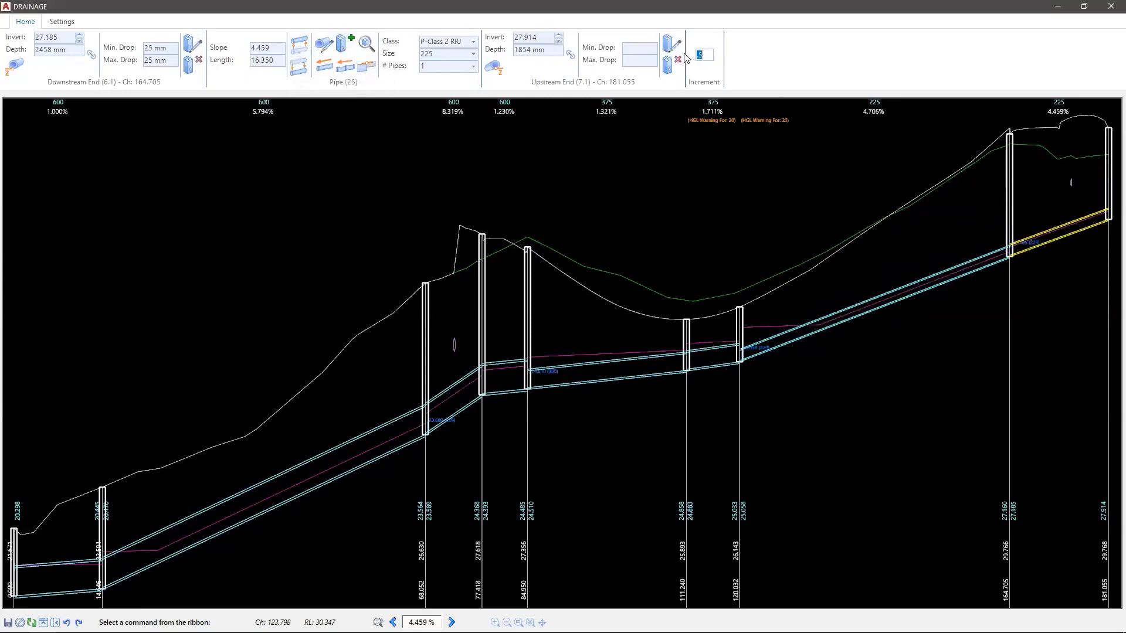
pyautogui.press('BackSpace')
pyautogui.click(299, 66)
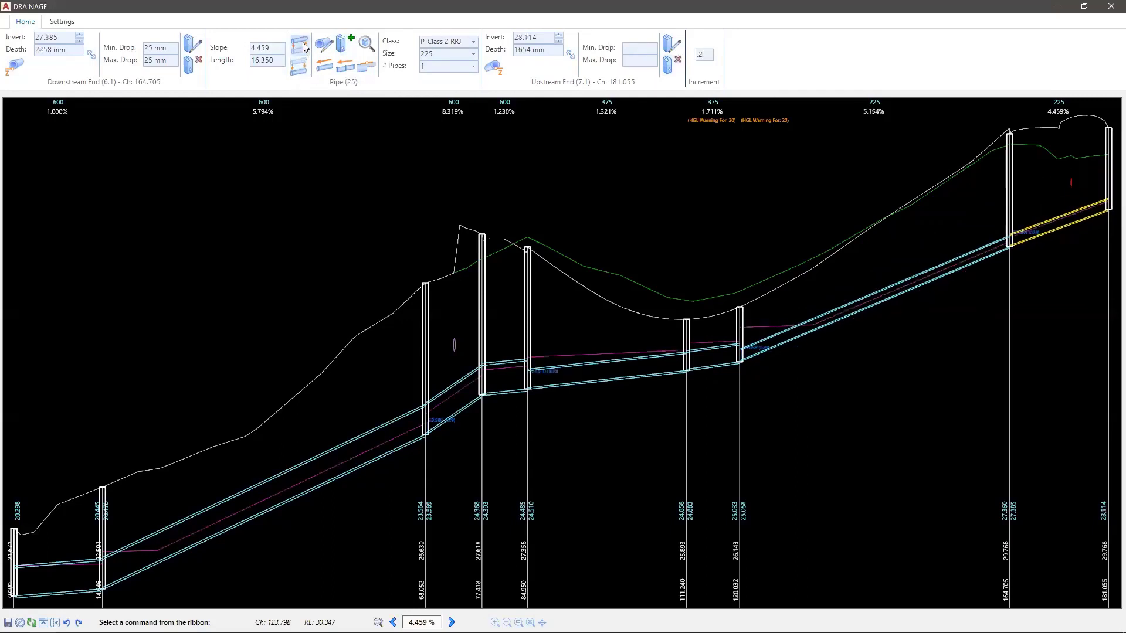
pyautogui.click(299, 69)
pyautogui.click(293, 45)
# Step: Accept the selected pipe's design level settings as they are and set its slope from downstream to 1%
pyautogui.click(325, 41)
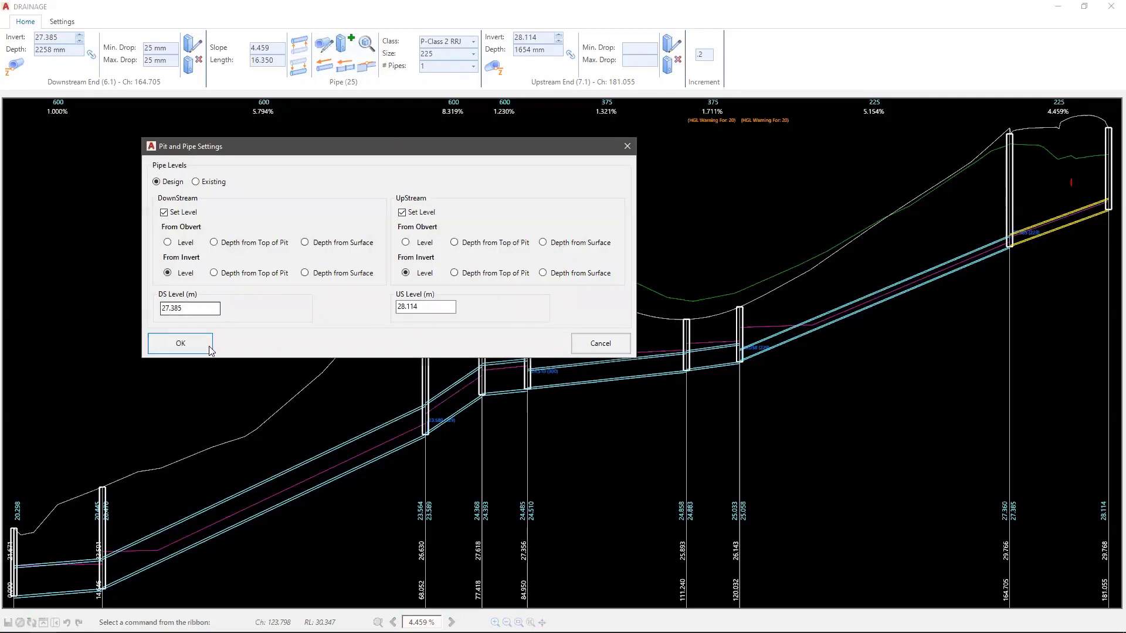
pyautogui.click(180, 343)
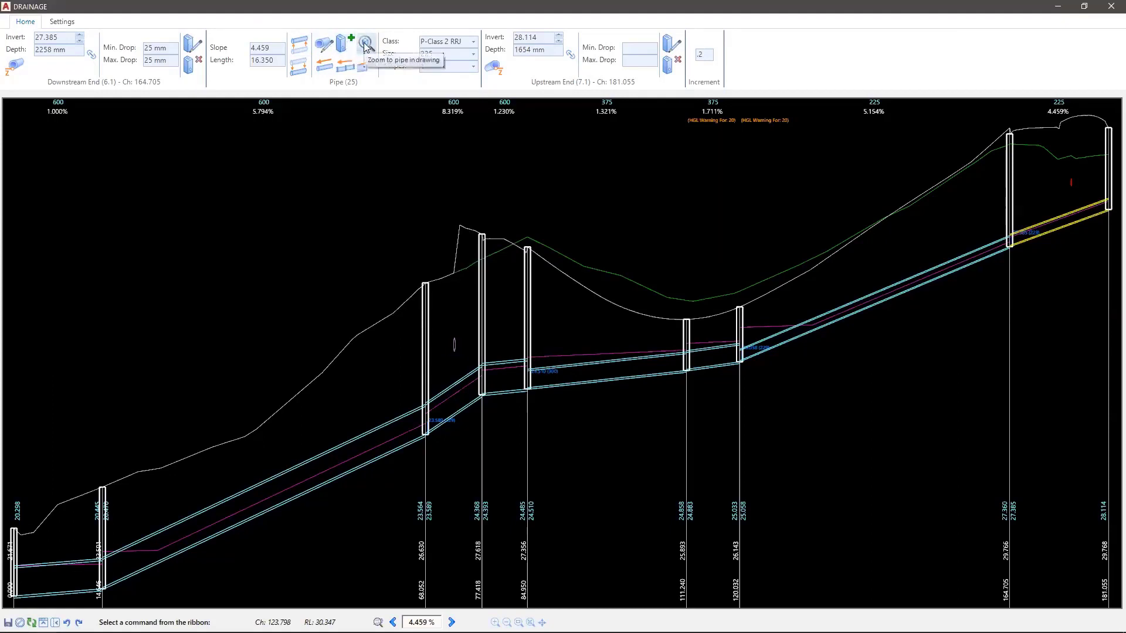
pyautogui.click(326, 67)
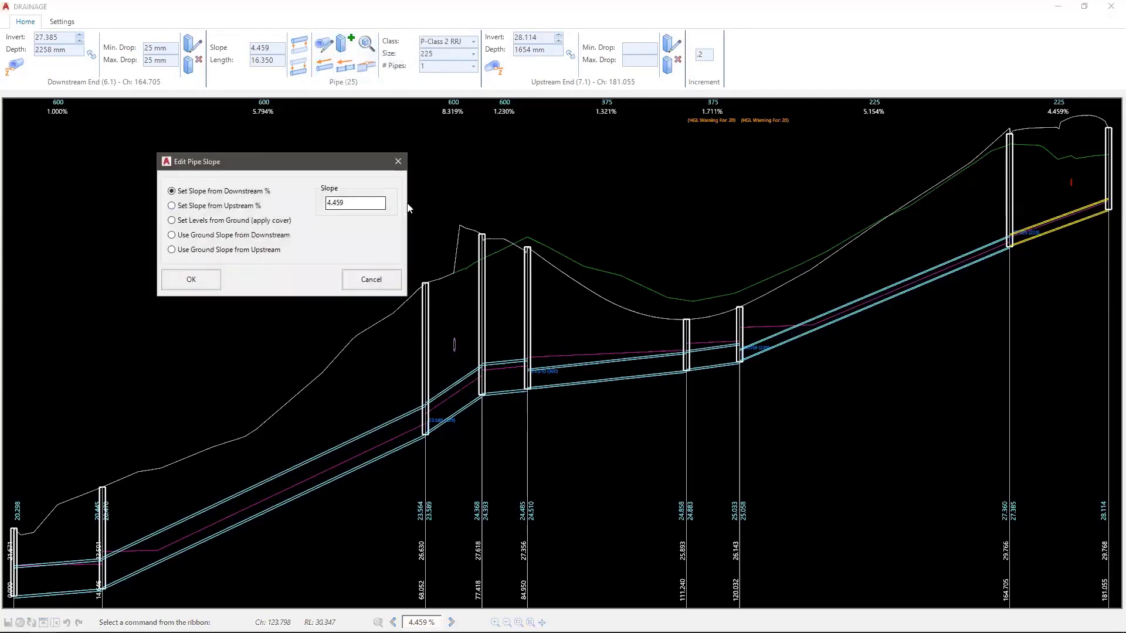
pyautogui.write('1')
pyautogui.click(193, 280)
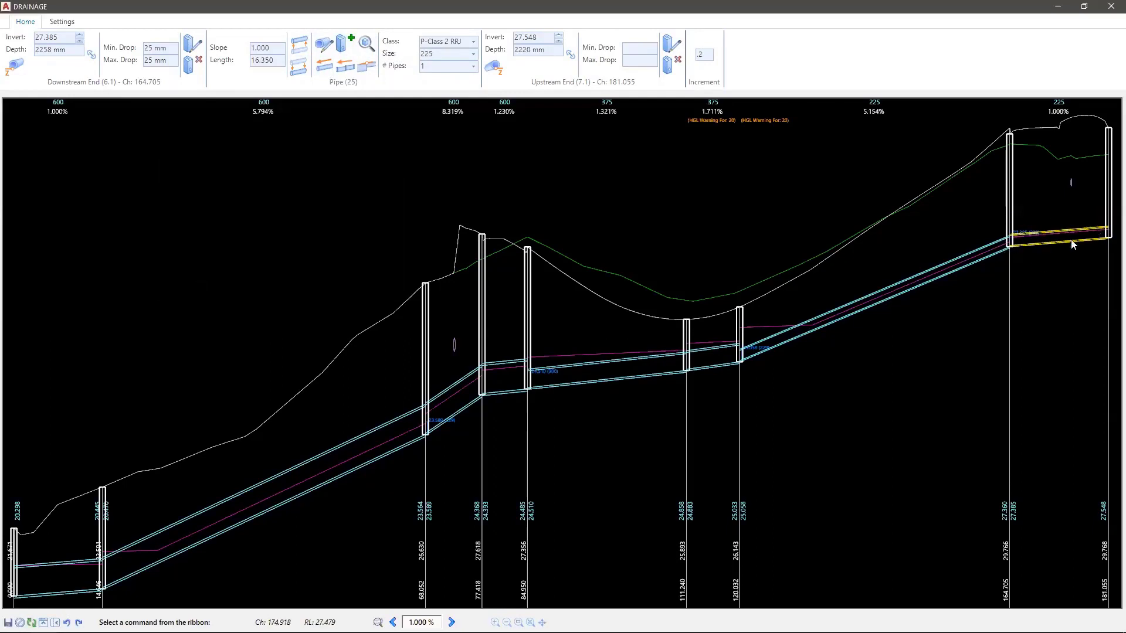
# Step: Open the slope settings for a range of pipes and cancel them
pyautogui.click(349, 68)
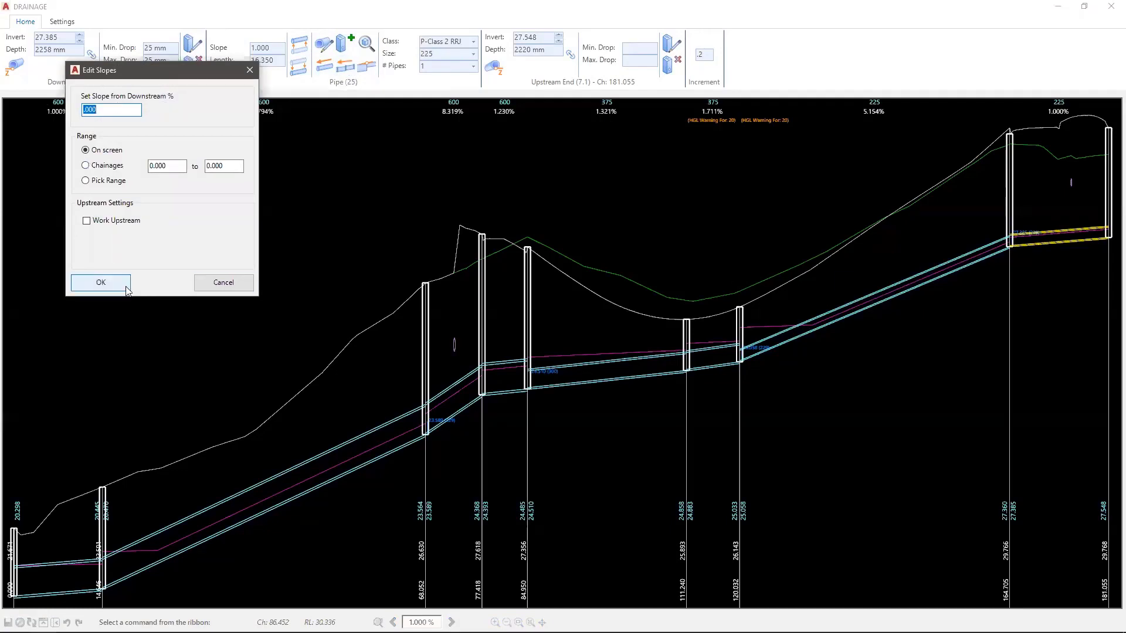
pyautogui.click(319, 122)
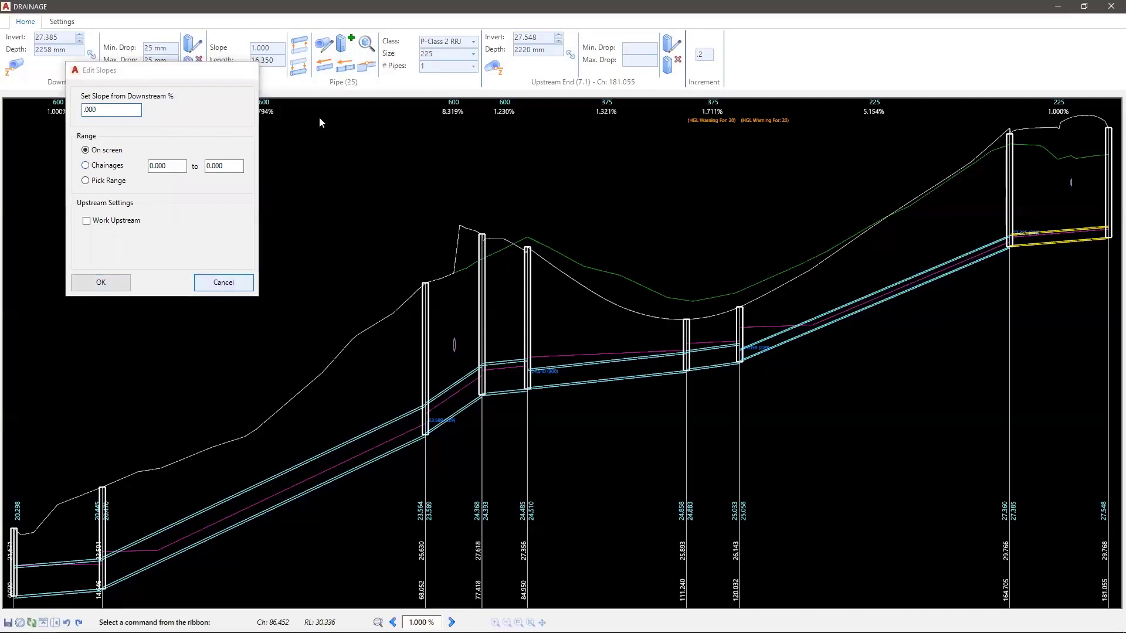
# Step: Match the pipe obverts at the pits at chainages 164.705, 120.032 and 111.240
pyautogui.click(368, 72)
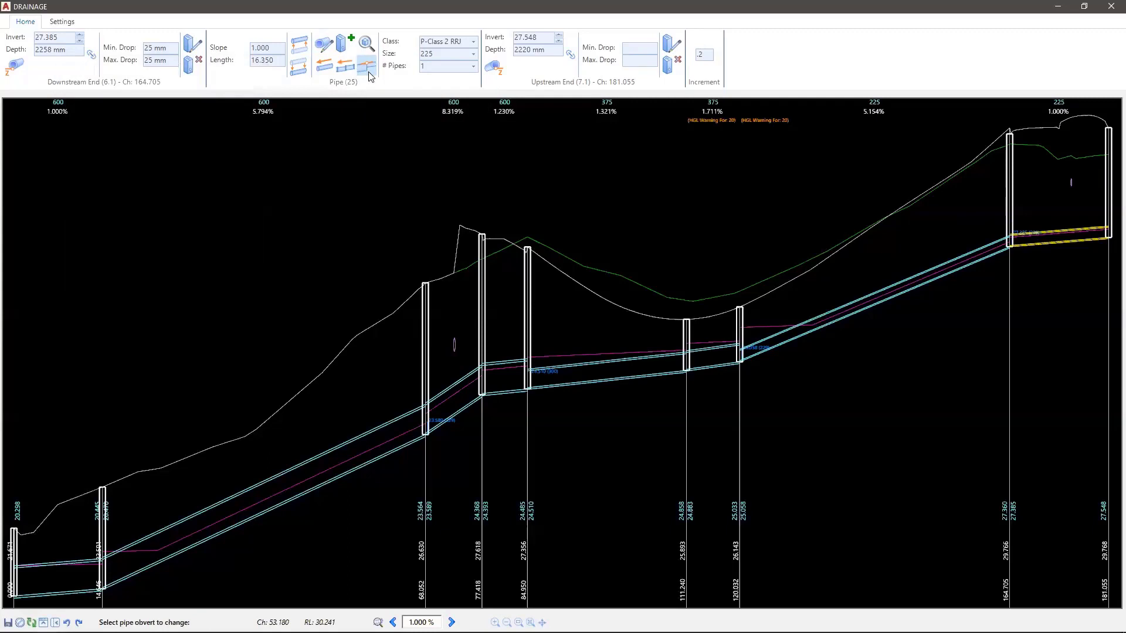
pyautogui.click(990, 240)
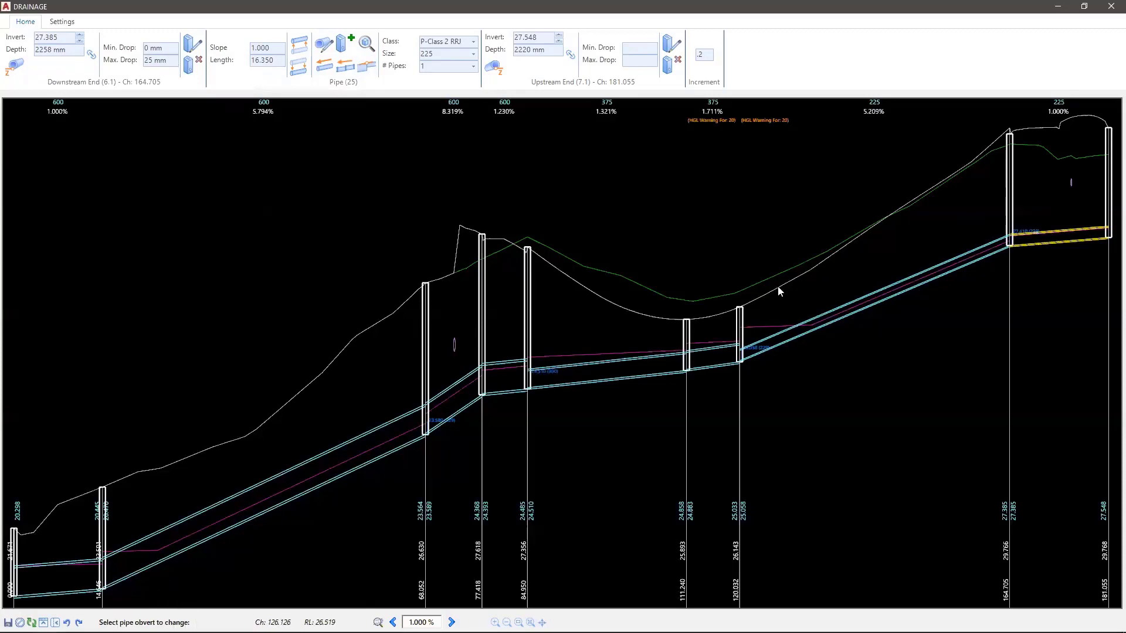
pyautogui.click(749, 340)
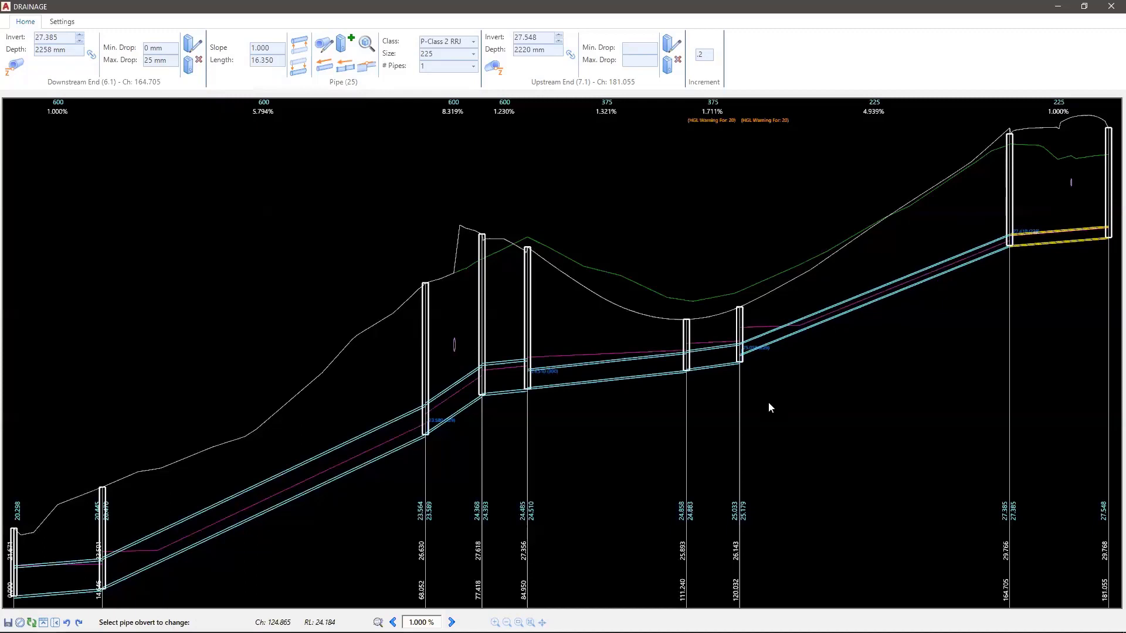
pyautogui.click(669, 350)
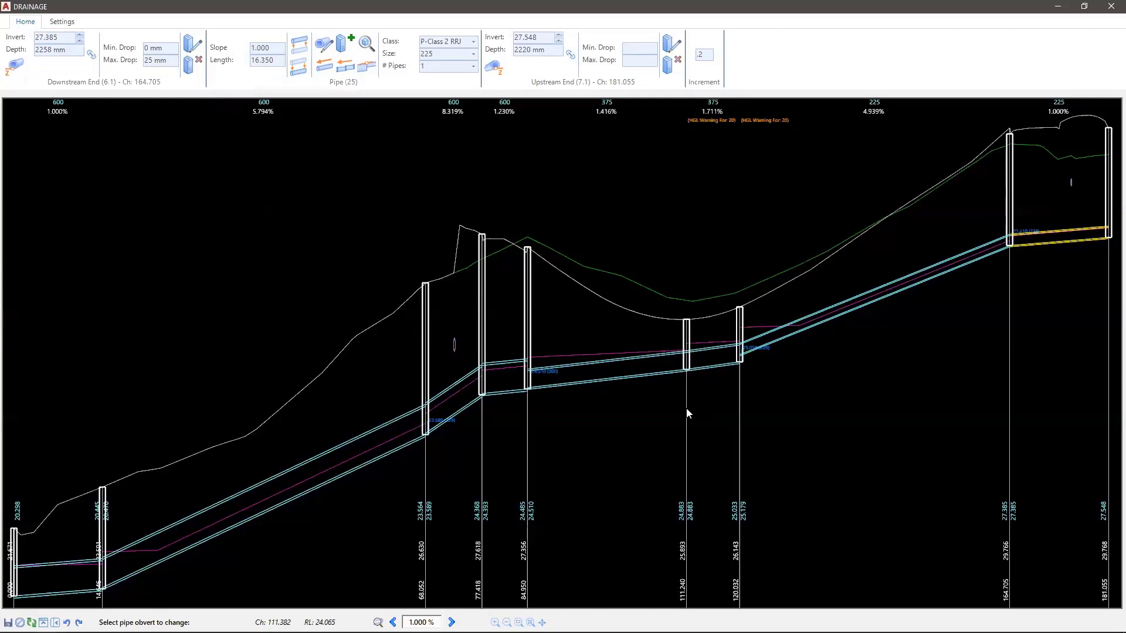
pyautogui.press('Escape')
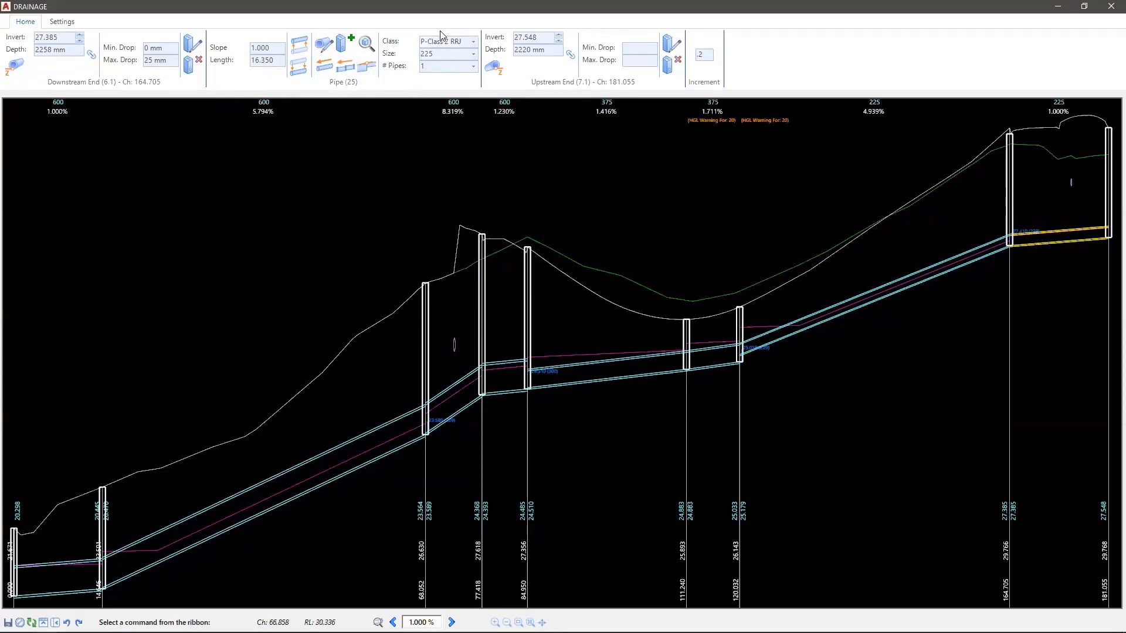
# Step: Review the selected pipe's class and pipe-number choices without changing them, and set its size to 600
pyautogui.click(475, 41)
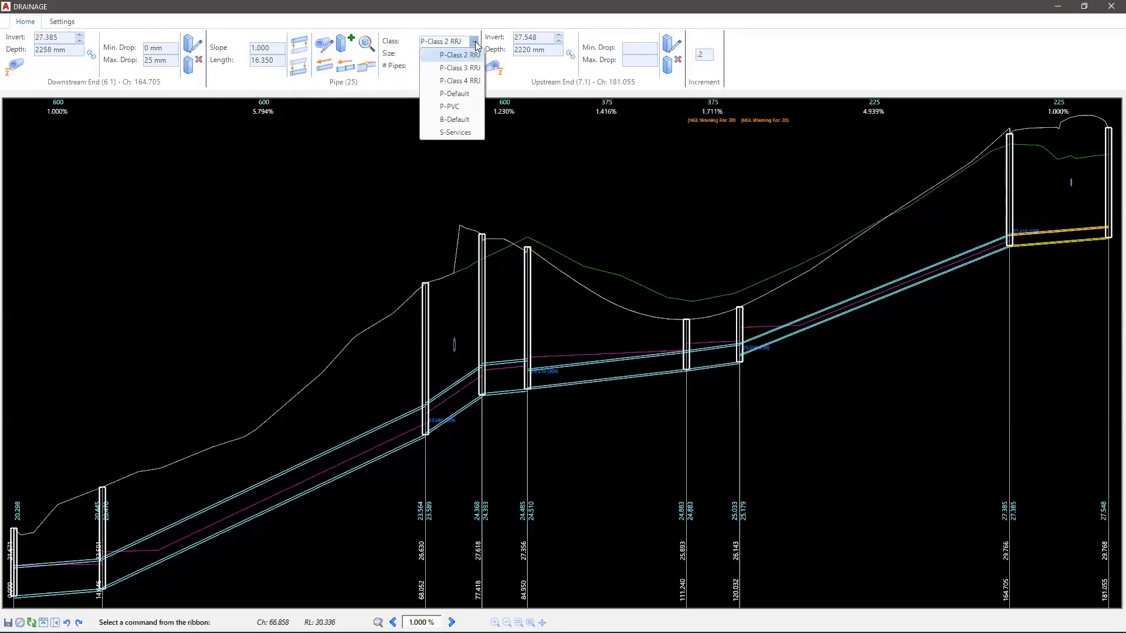
pyautogui.click(469, 19)
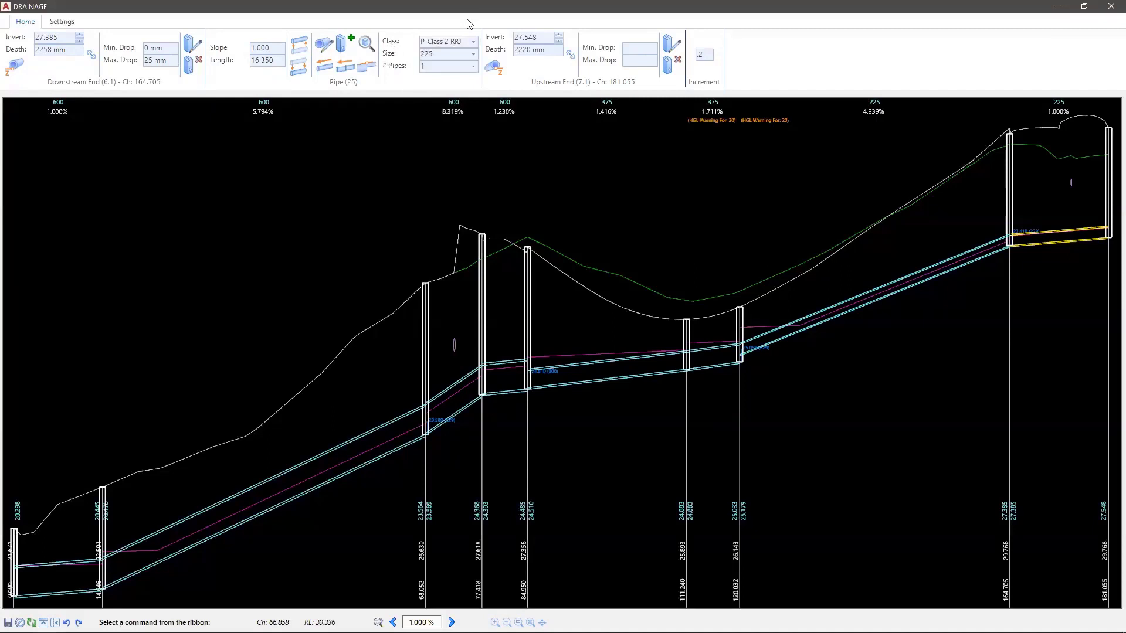
pyautogui.click(472, 53)
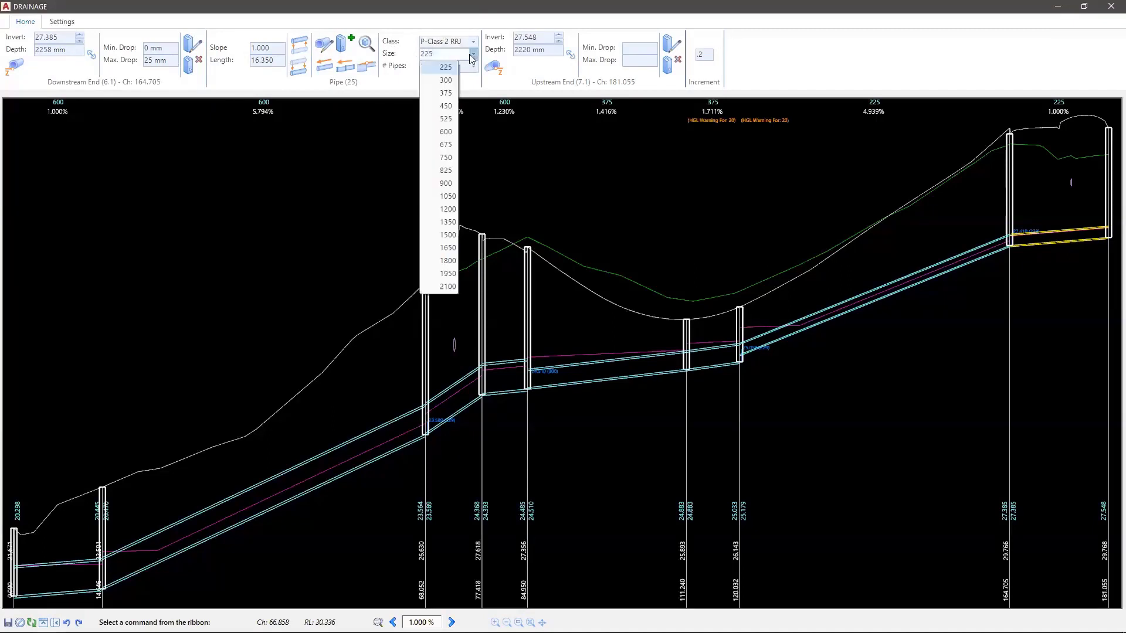
pyautogui.click(452, 131)
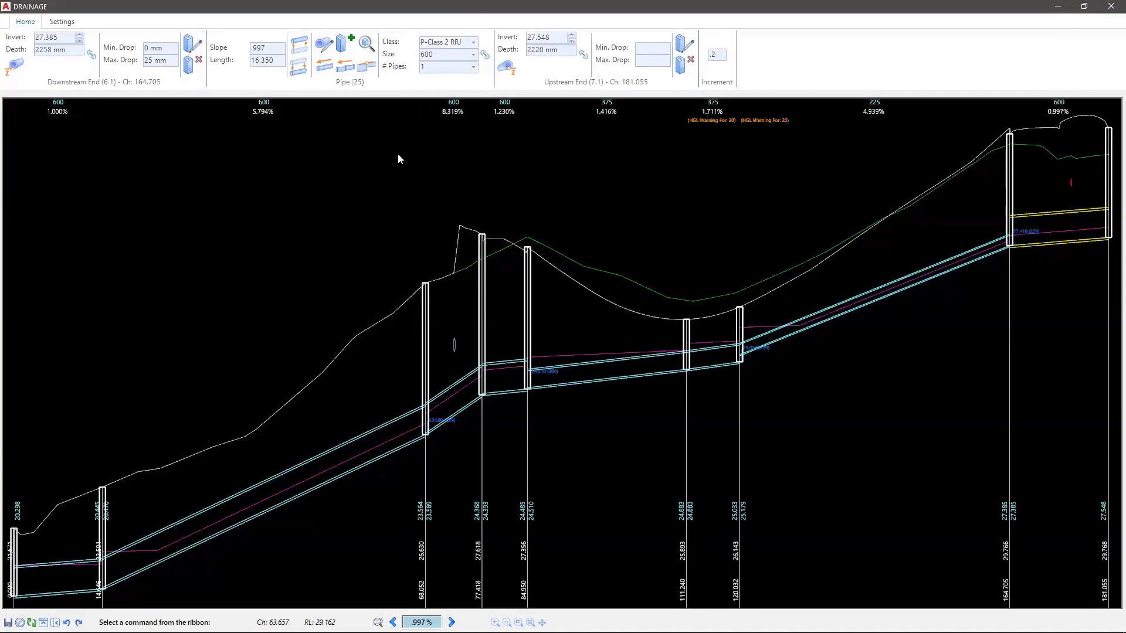
pyautogui.click(473, 66)
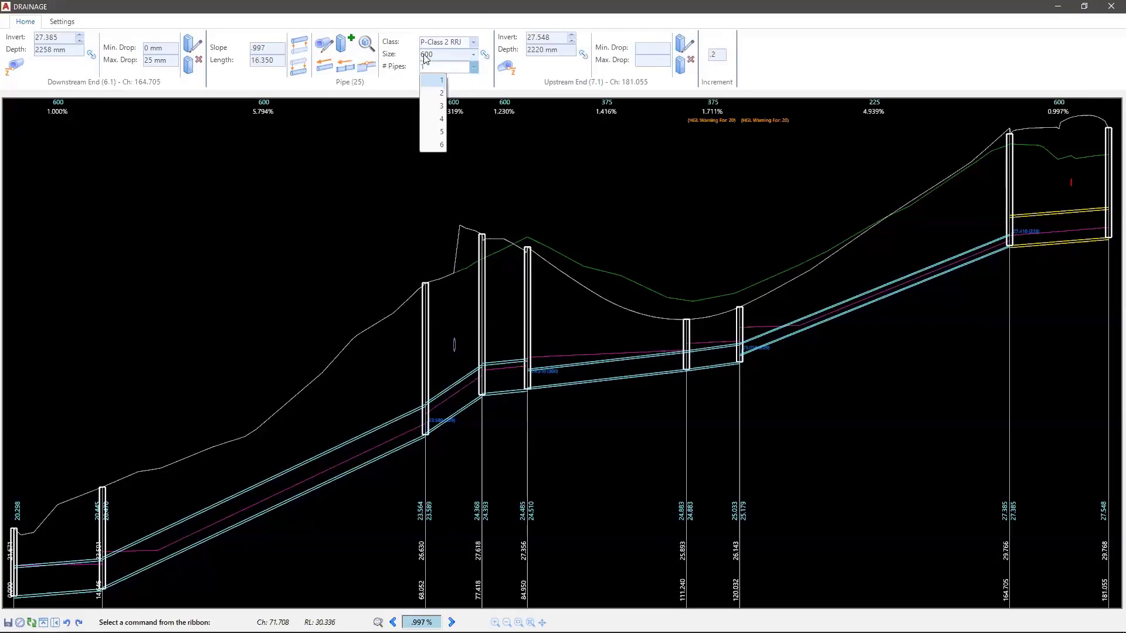
pyautogui.click(477, 20)
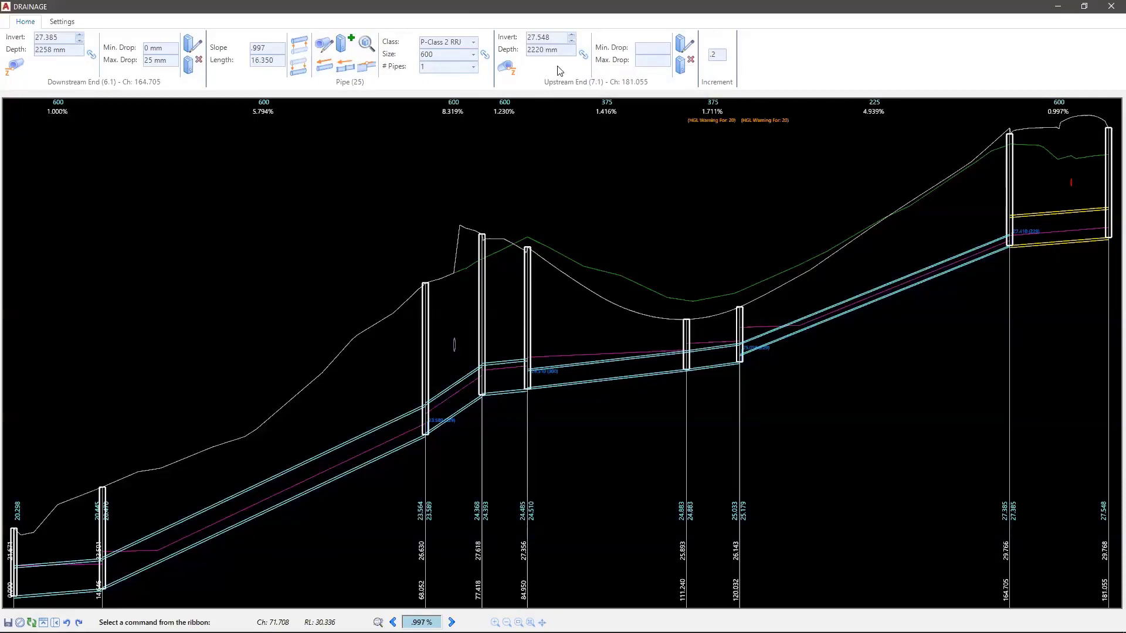
# Step: Remove all user pipe elevation overrides for every pipe in the network and accept the reset
pyautogui.click(850, 314)
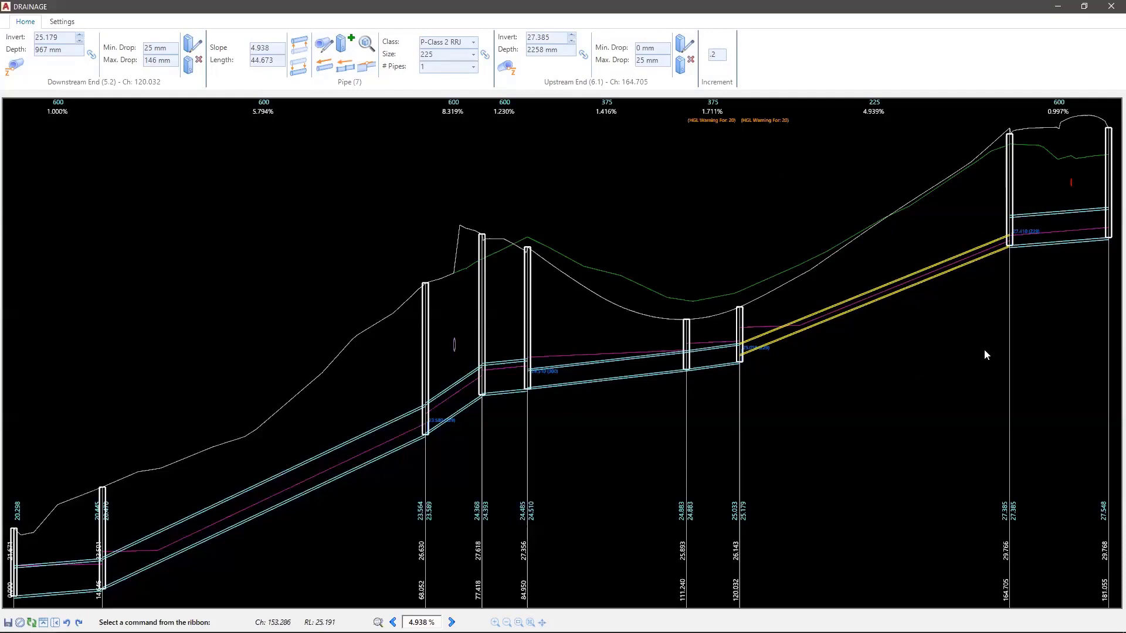
pyautogui.scroll(3, 893, 358)
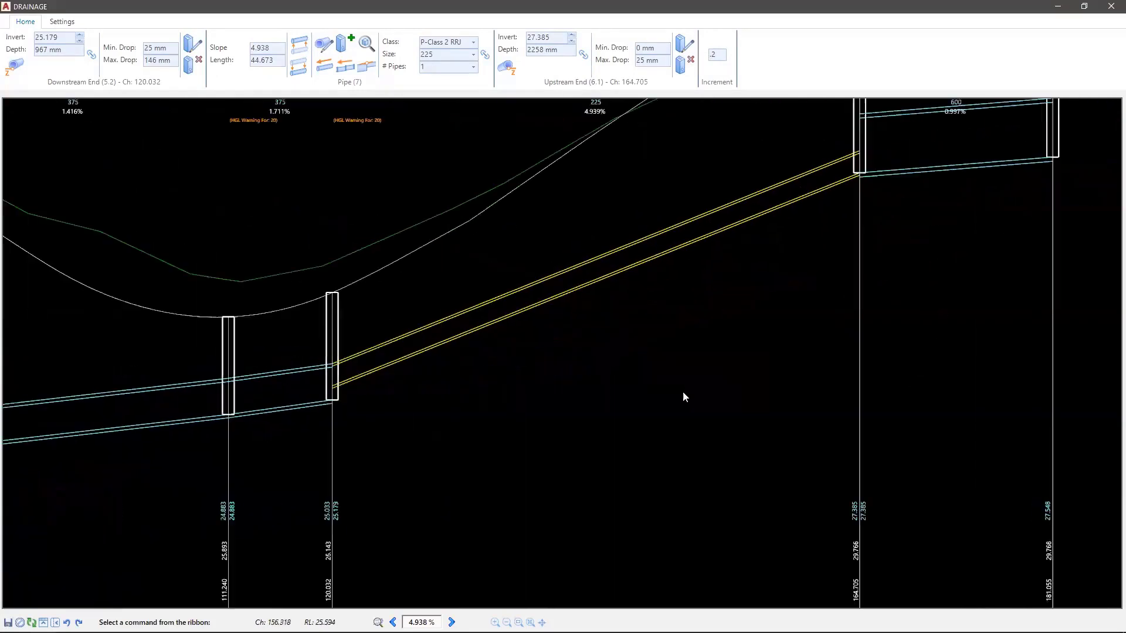
pyautogui.moveTo(682, 393); pyautogui.dragTo(674, 529, button='middle')
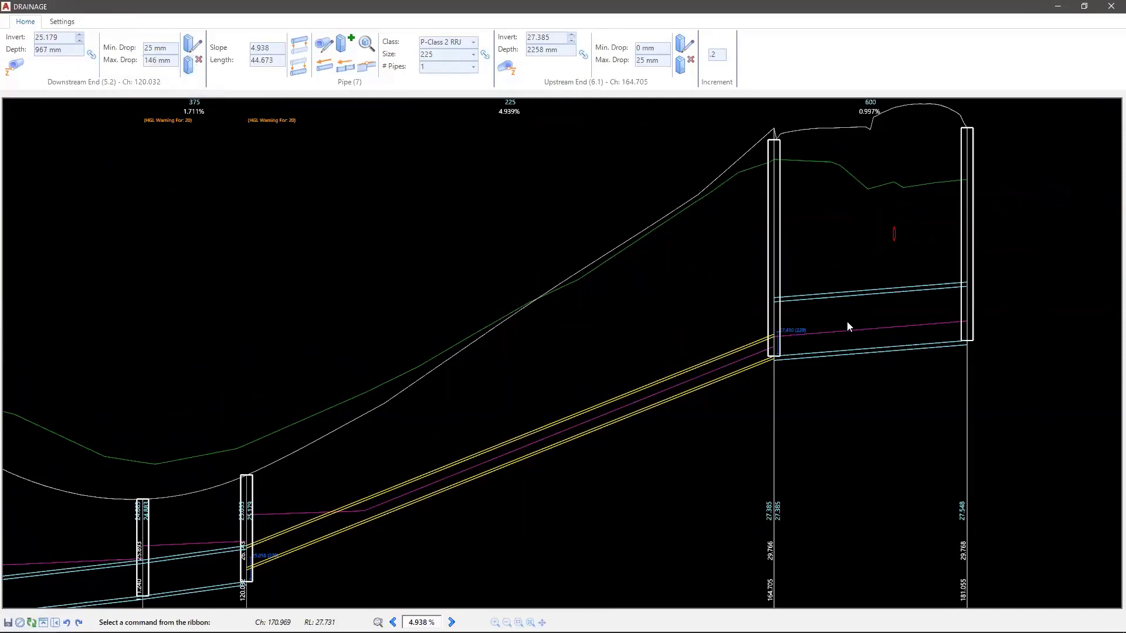
pyautogui.click(61, 22)
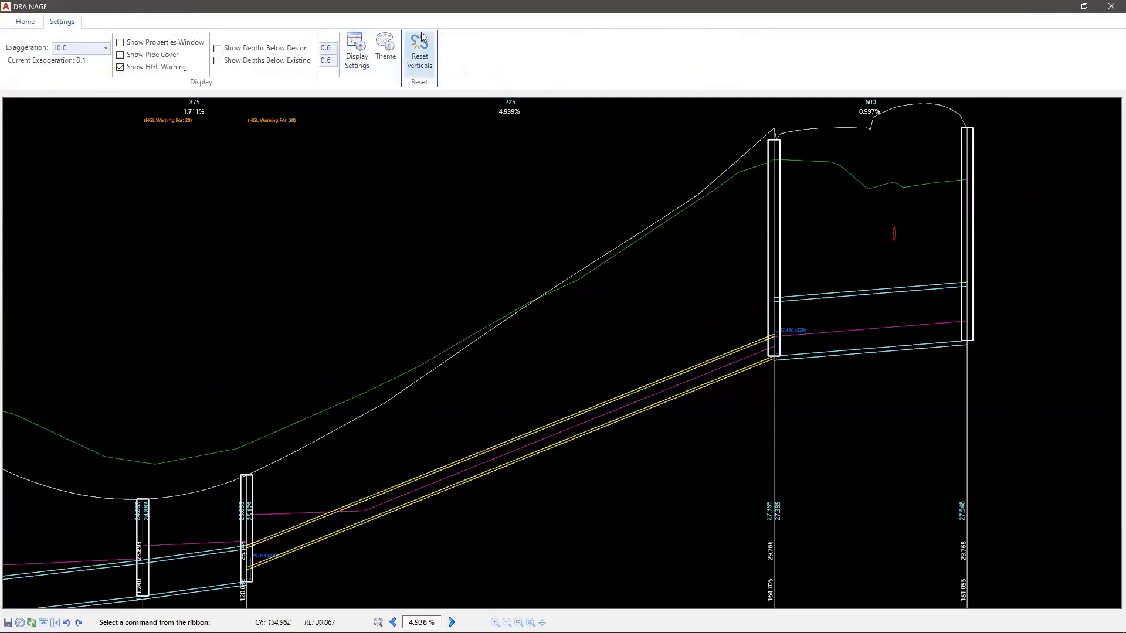
pyautogui.click(429, 65)
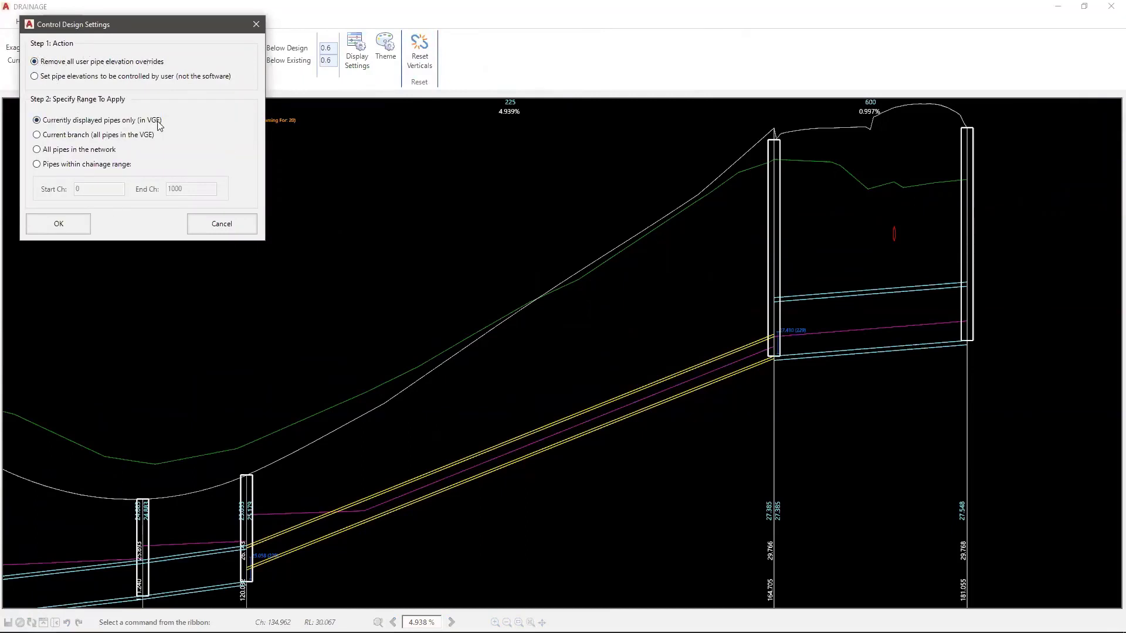
pyautogui.click(52, 151)
pyautogui.click(82, 219)
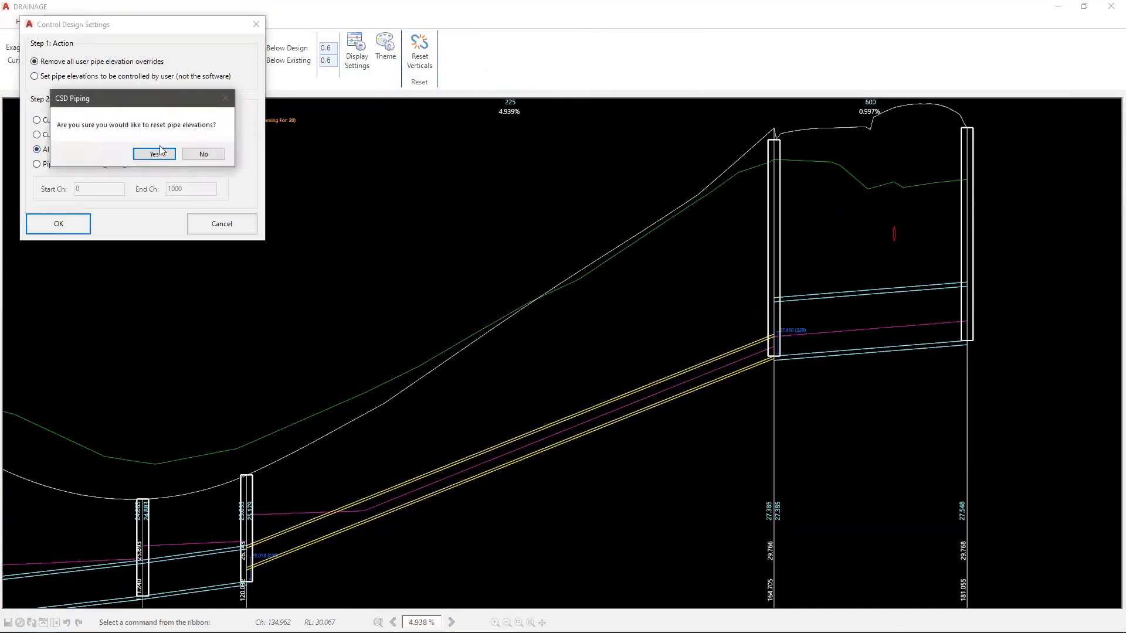
pyautogui.click(154, 154)
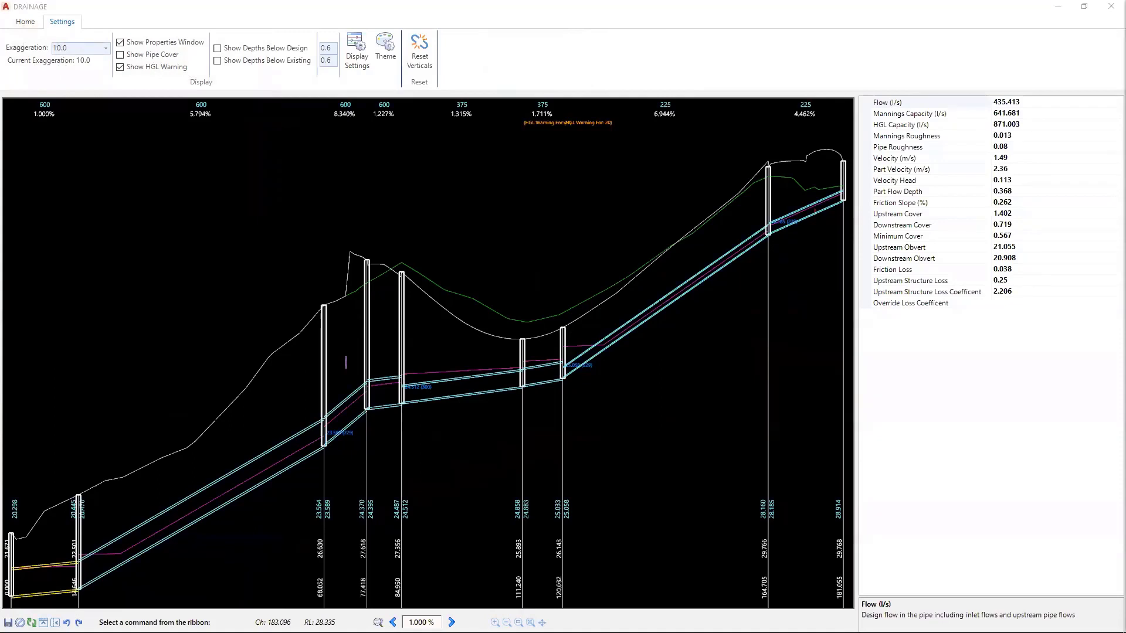
# Step: Select the pipe between chainages 164.705 and 181.055 and limit the display width to 1 pipe
pyautogui.click(804, 220)
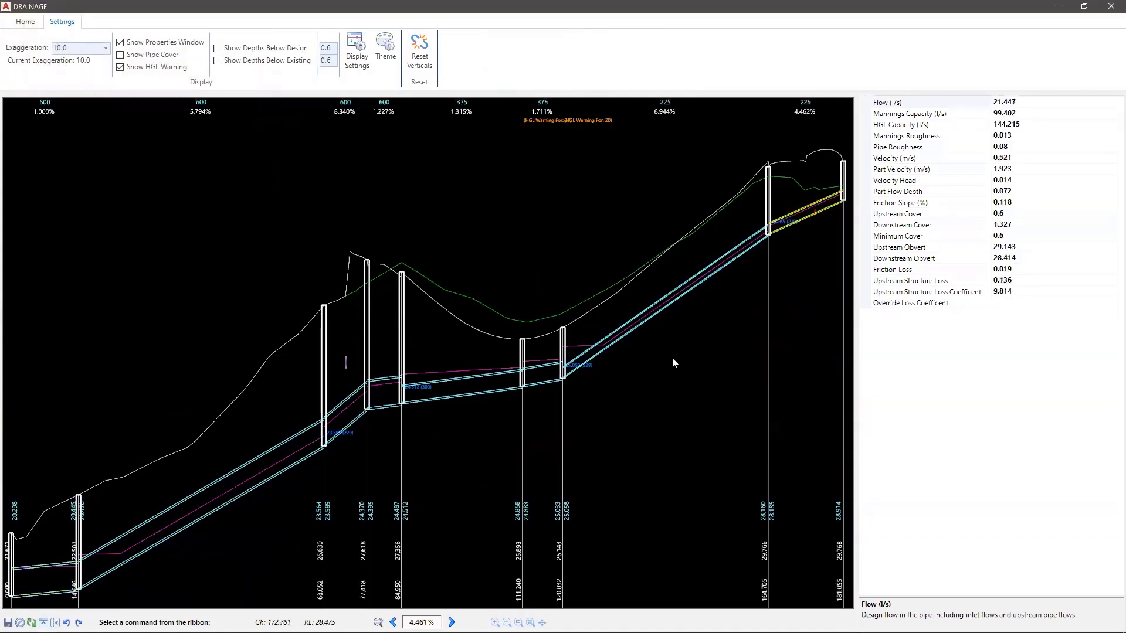
pyautogui.click(378, 623)
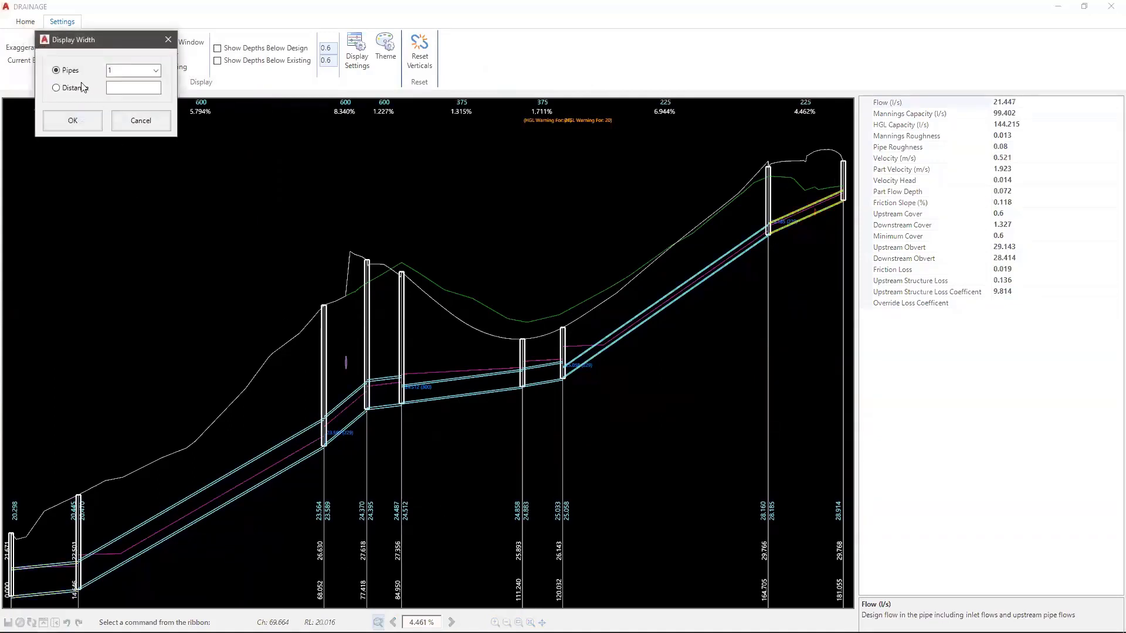
pyautogui.click(157, 70)
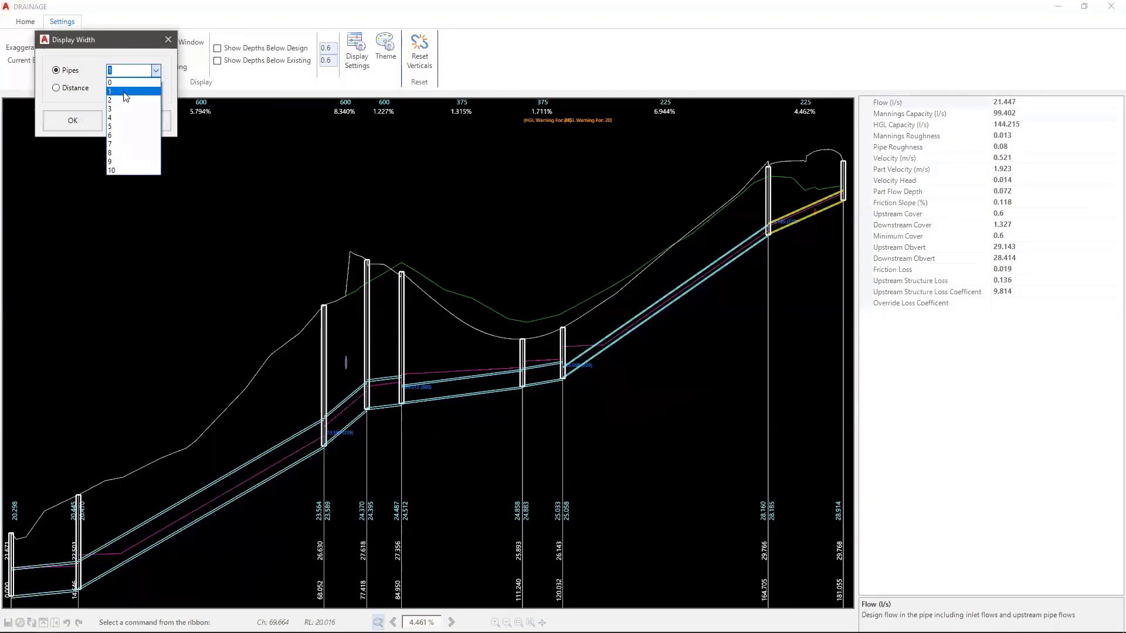
pyautogui.click(130, 89)
pyautogui.click(74, 120)
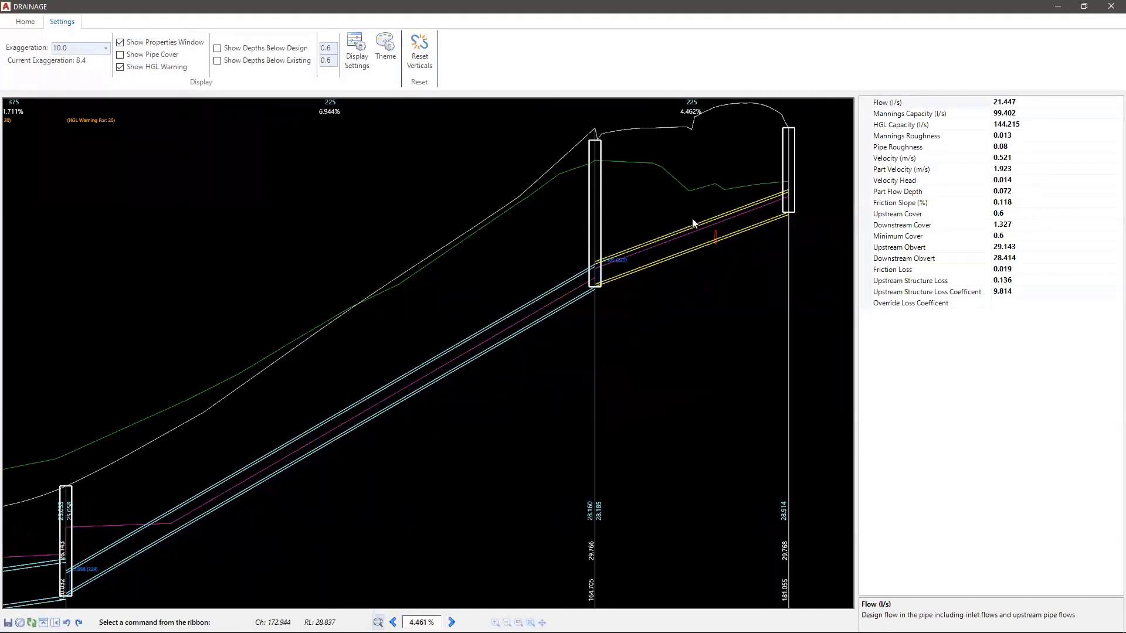
pyautogui.scroll(3, 696, 241)
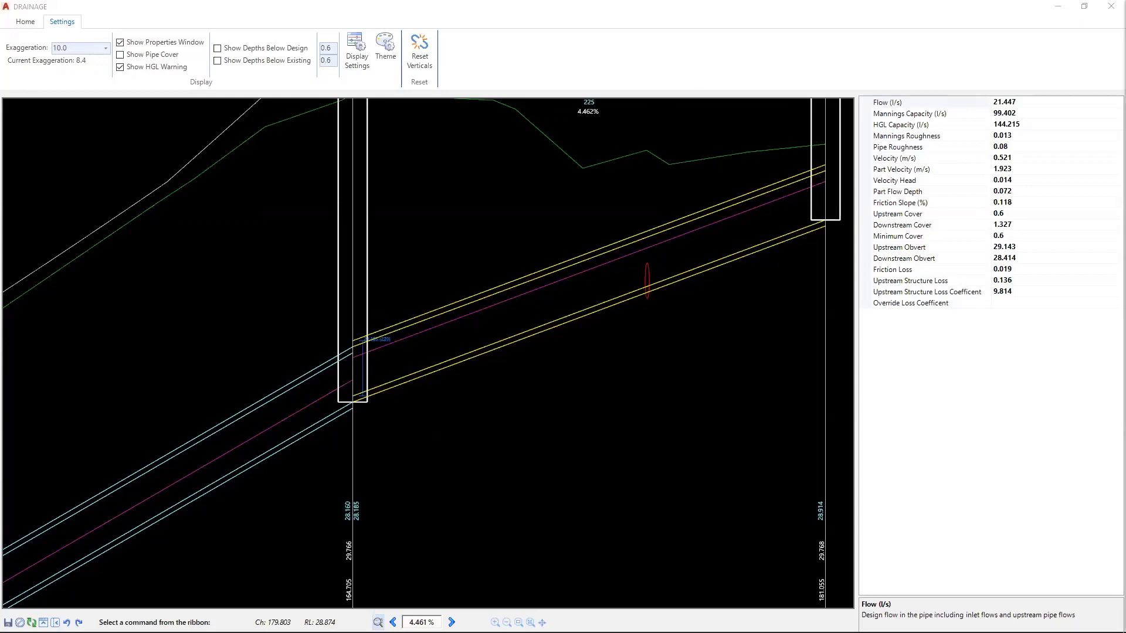
# Step: Set the slope of the selected pipe between chainages 164.705 and 181.055 to 1% from downstream
pyautogui.click(22, 21)
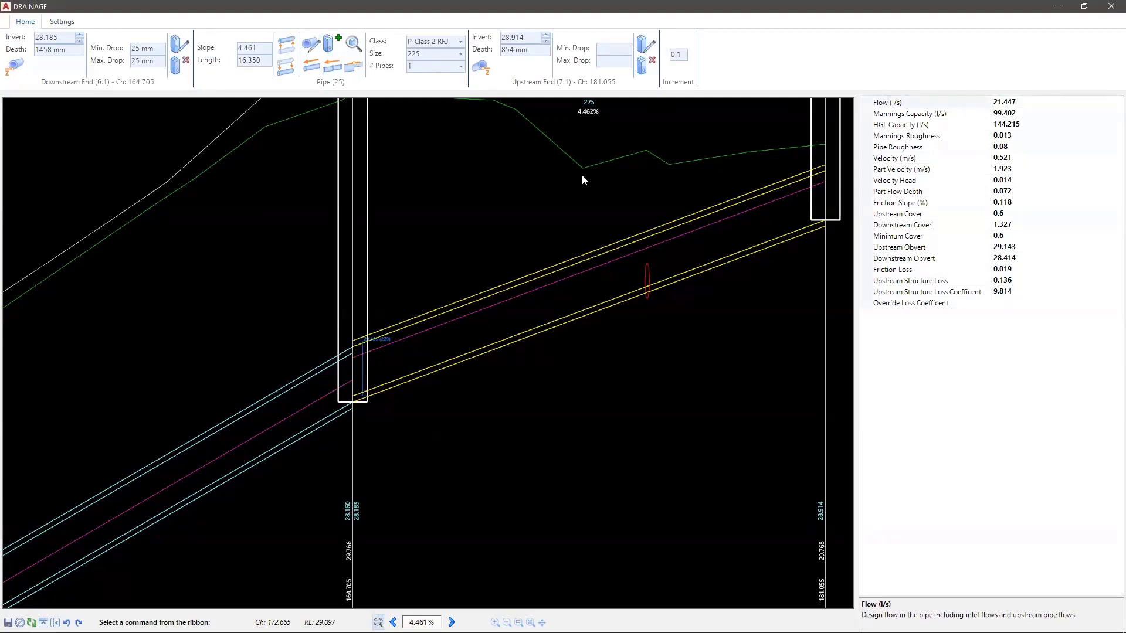
pyautogui.moveTo(581, 174); pyautogui.dragTo(596, 318, button='middle')
pyautogui.scroll(1, 595, 319)
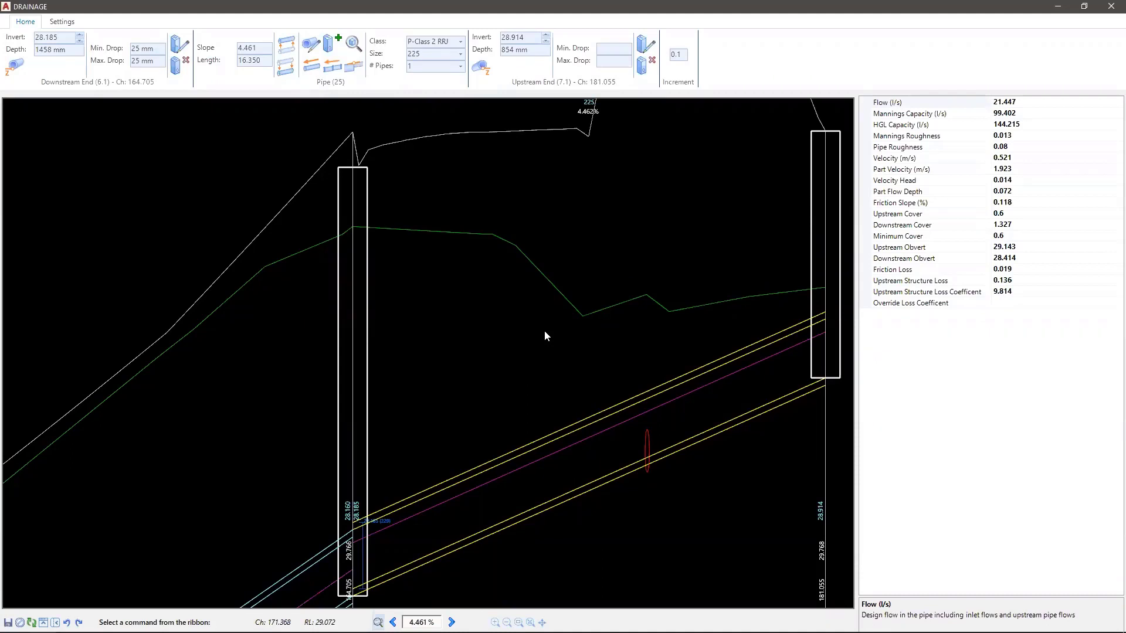
pyautogui.scroll(-3, 515, 316)
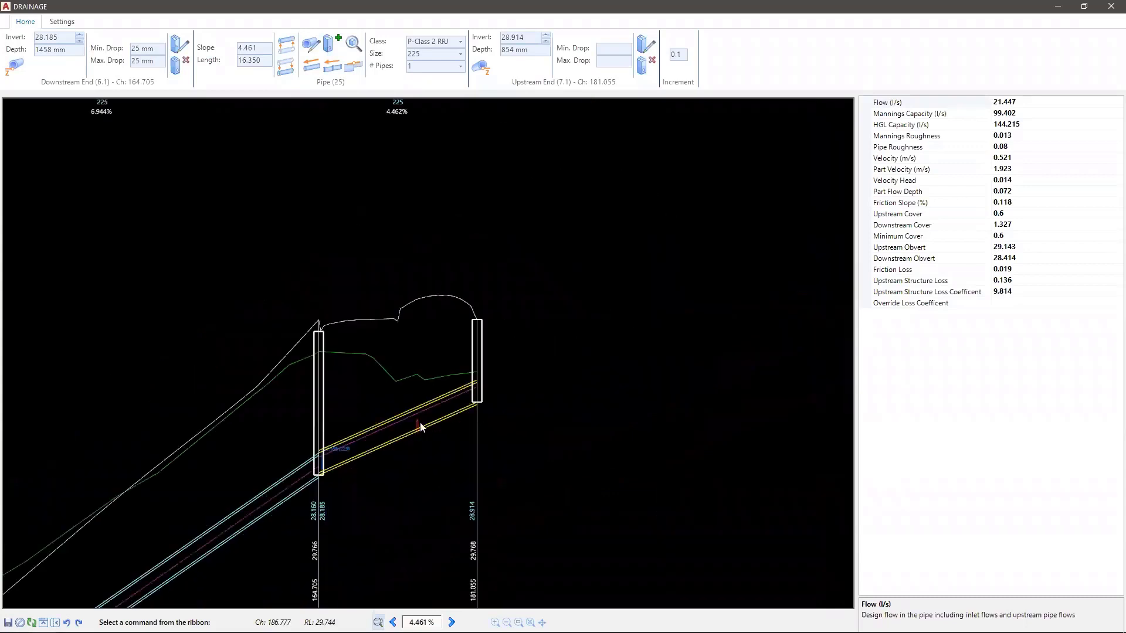
pyautogui.moveTo(418, 449); pyautogui.dragTo(565, 402, button='middle')
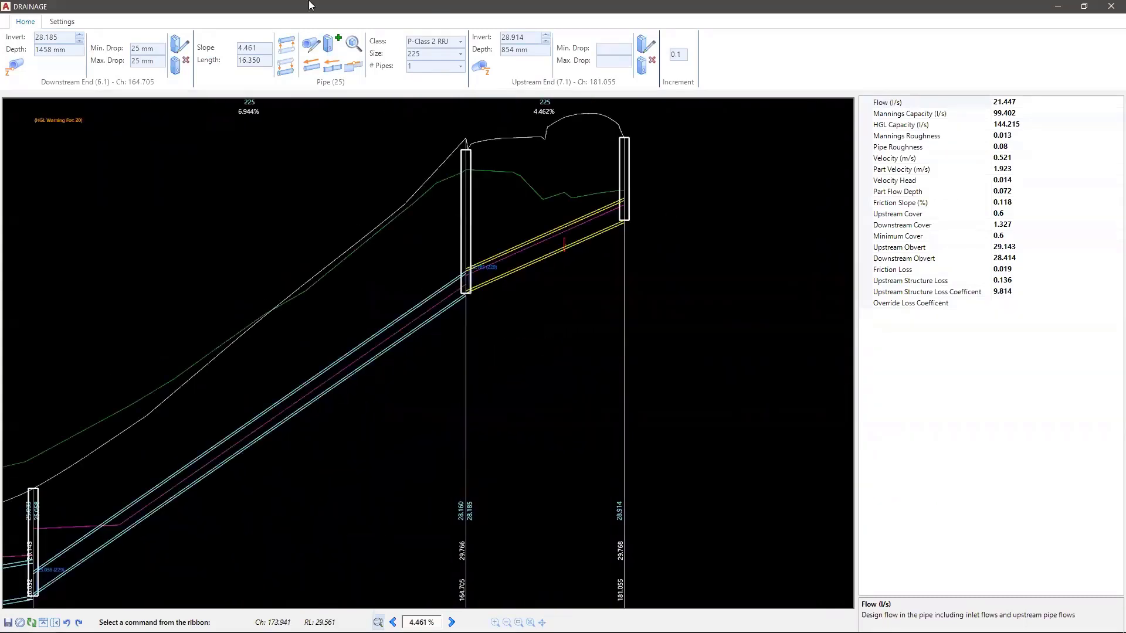
pyautogui.click(309, 69)
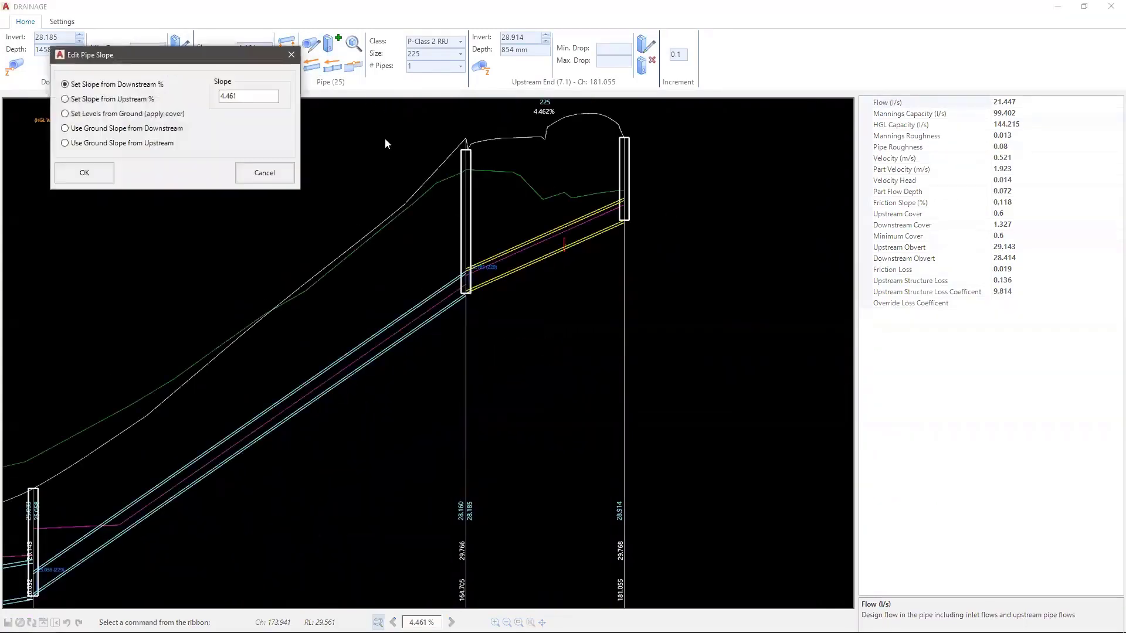
pyautogui.moveTo(246, 96); pyautogui.dragTo(170, 86)
pyautogui.write('1')
pyautogui.click(84, 172)
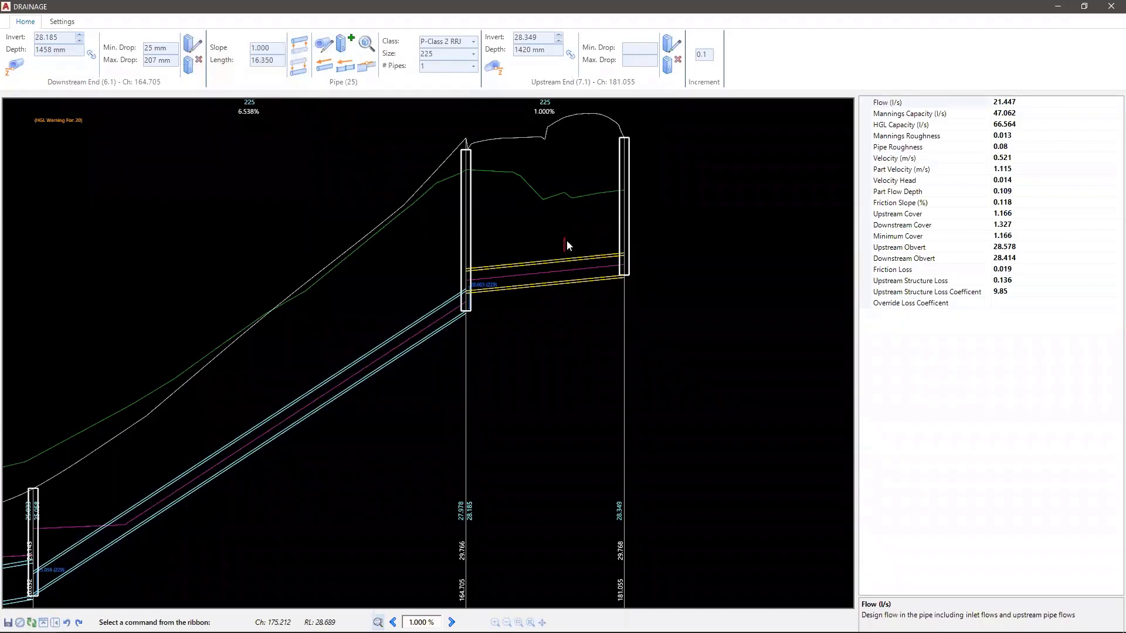
# Step: Set the level increment to 0.5 and lower the whole selected pipe by two increments
pyautogui.click(703, 55)
pyautogui.write('5')
pyautogui.click(300, 68)
pyautogui.click(300, 69)
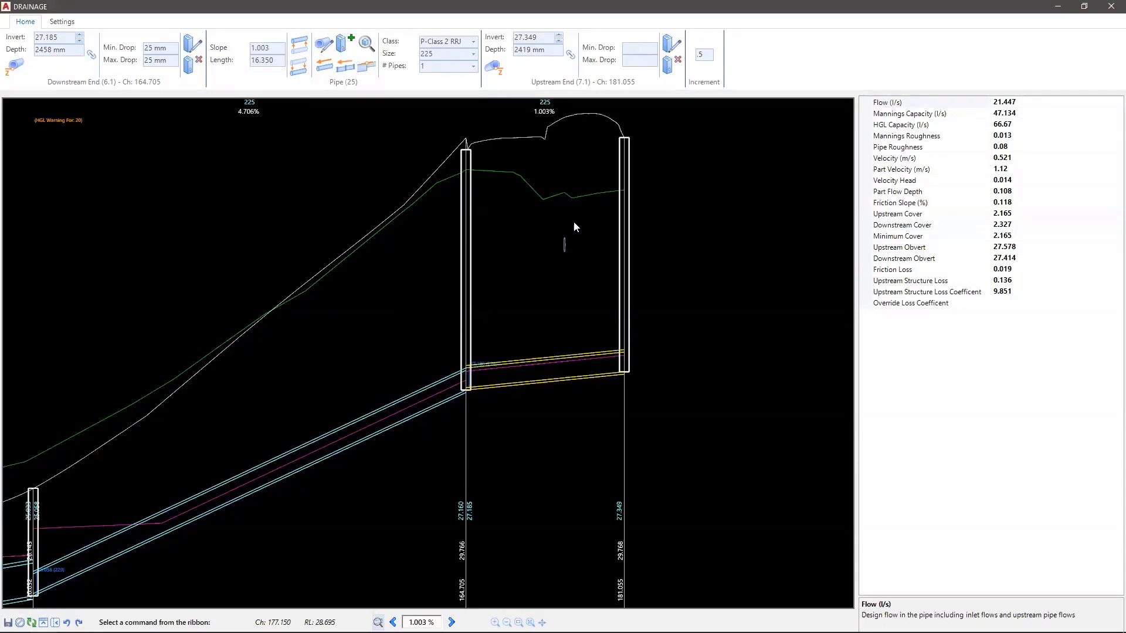
# Step: Leave the theme's clashing pipe colour as it is and change its crossing pipe colour to dark teal
pyautogui.click(62, 21)
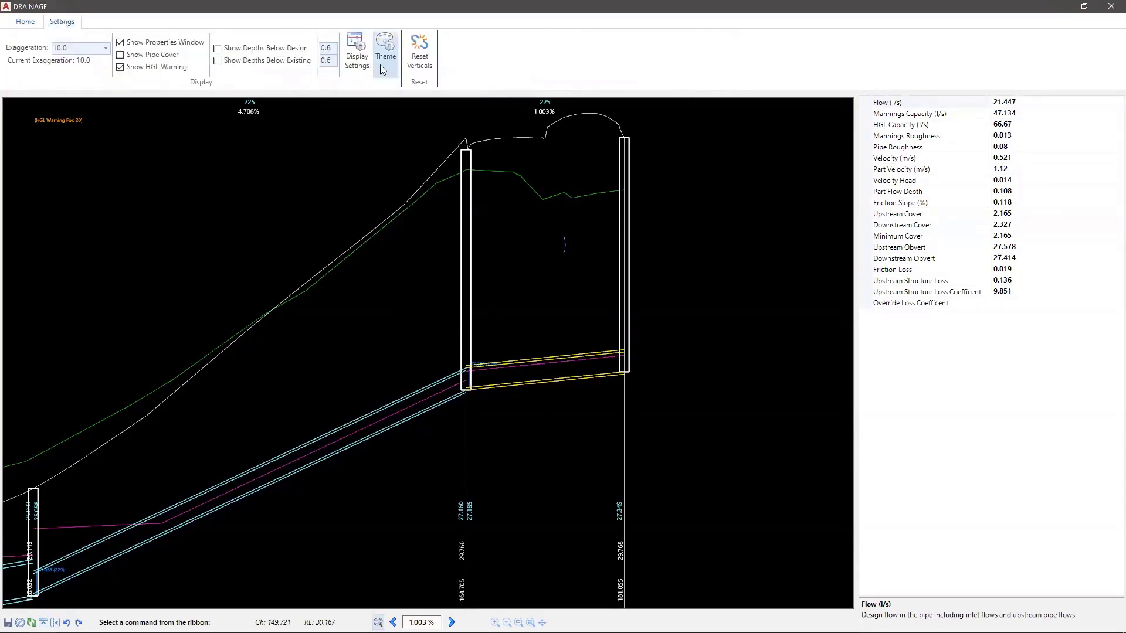
pyautogui.click(383, 59)
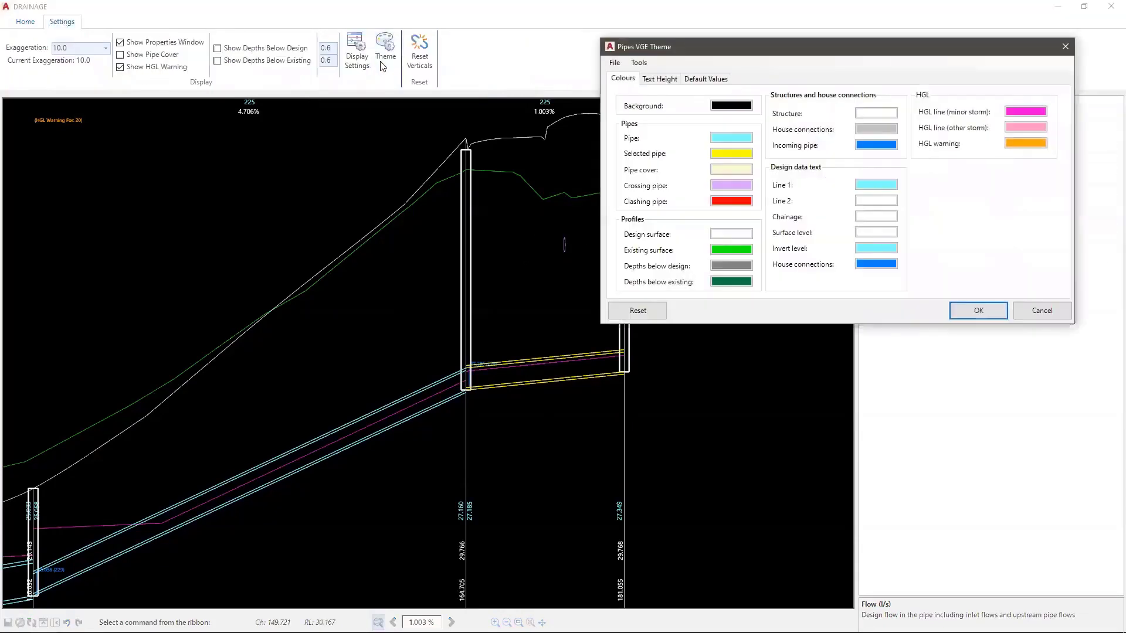
pyautogui.click(729, 201)
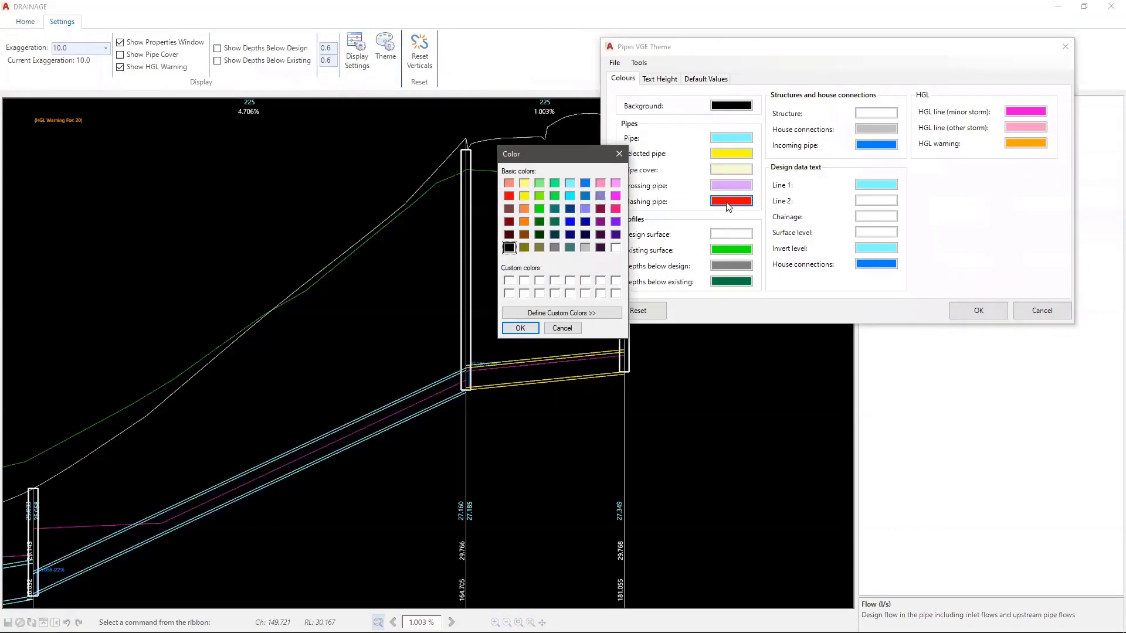
pyautogui.click(561, 327)
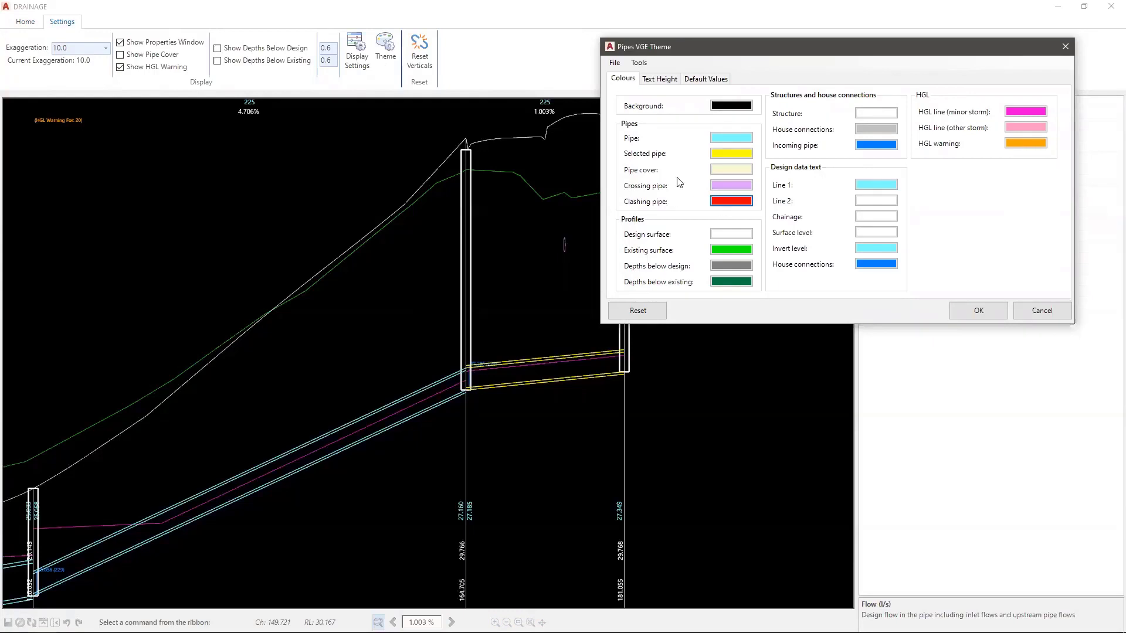
pyautogui.click(724, 188)
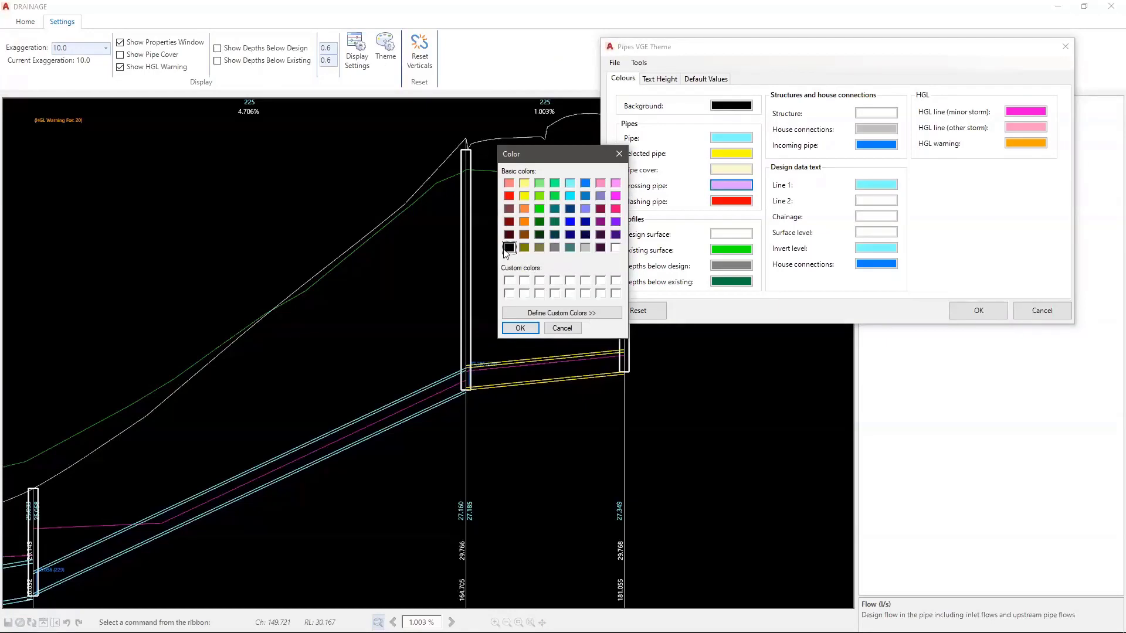
pyautogui.click(554, 235)
pyautogui.click(528, 329)
pyautogui.click(990, 311)
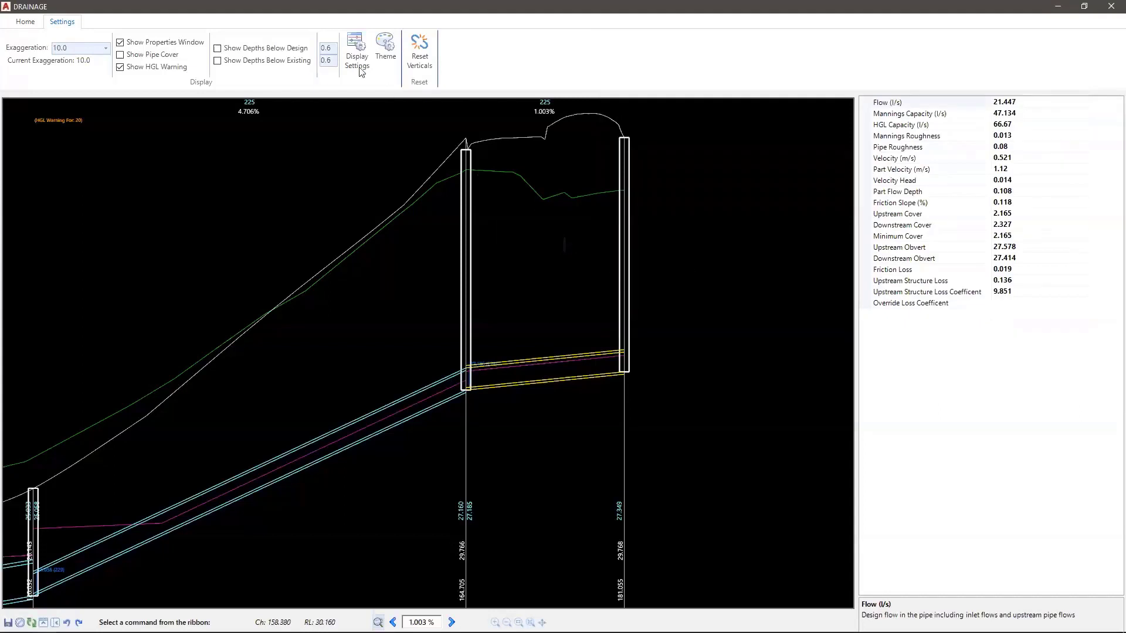
# Step: Raise the whole selected pipe by 0.5, lower it by 0.5, and raise it by 0.5 again to compare the crossing pipe's display
pyautogui.click(25, 21)
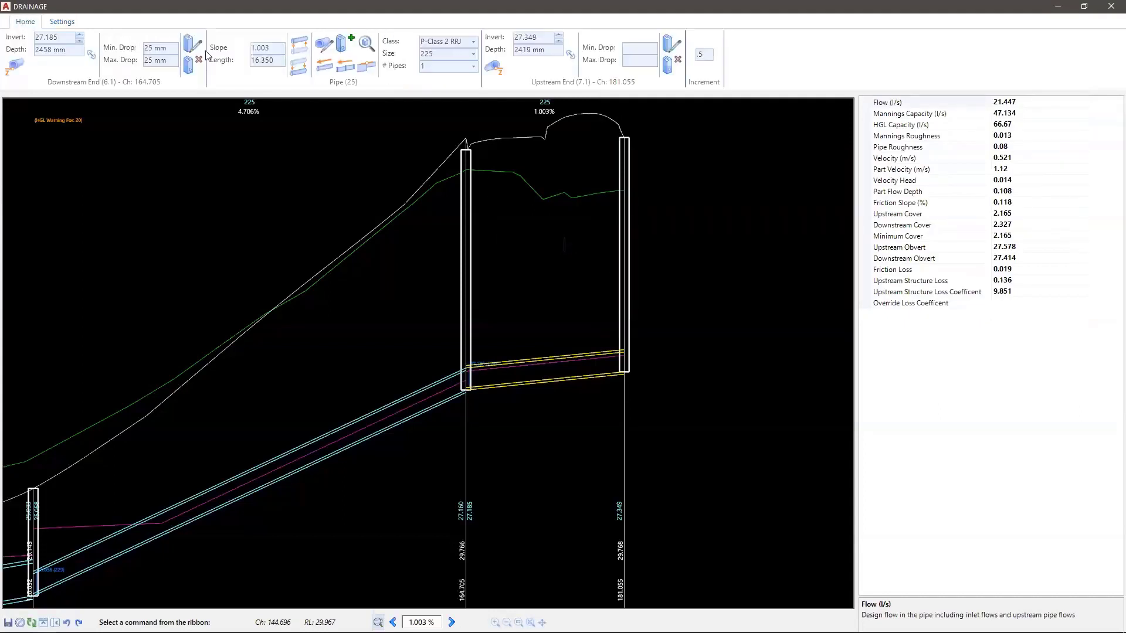
pyautogui.click(299, 47)
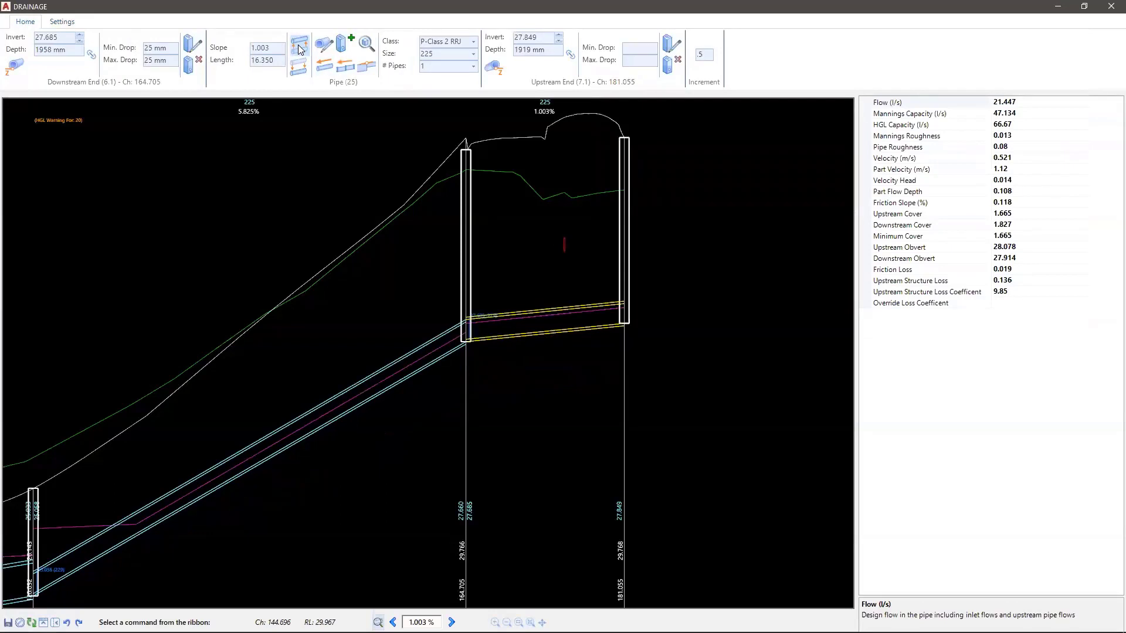
pyautogui.click(299, 68)
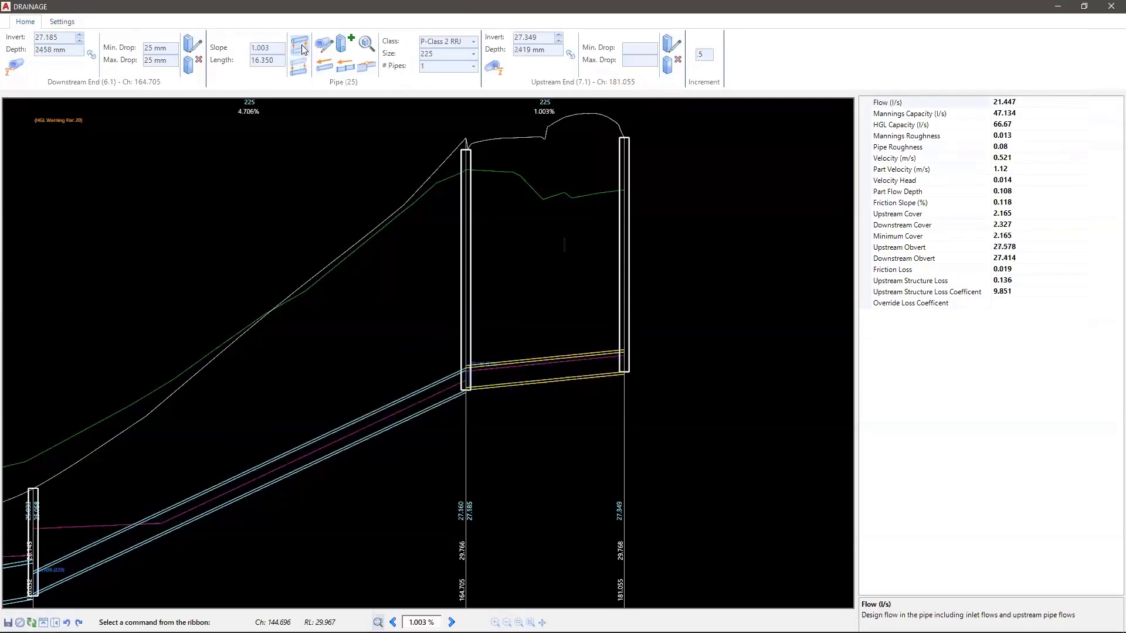
pyautogui.click(300, 44)
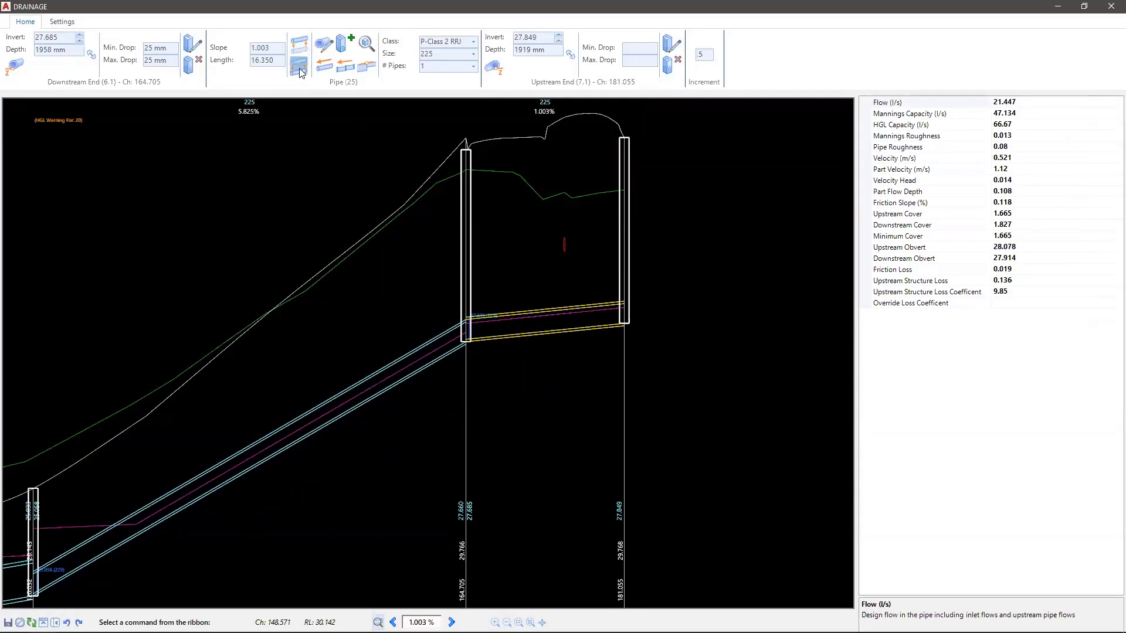
# Step: Lower the whole selected pipe between chainages 164.705 and 181.055 by one 0.5 increment
pyautogui.click(299, 68)
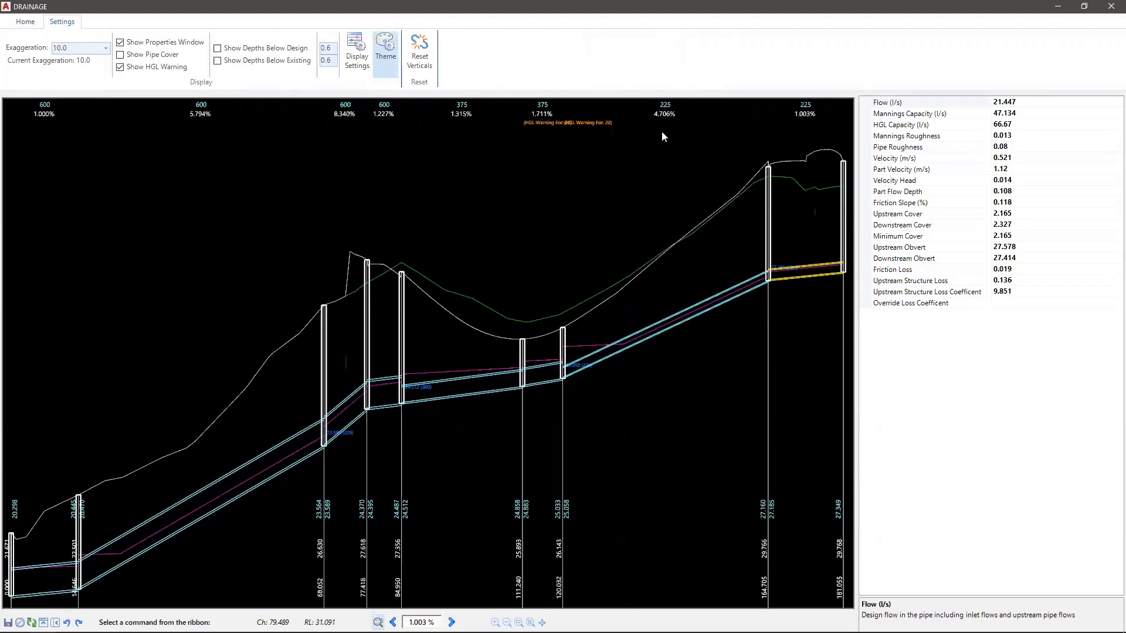
# Step: Set the theme's HGL warning text height to 10 and check the HGL warning colour without changing it
pyautogui.click(555, 122)
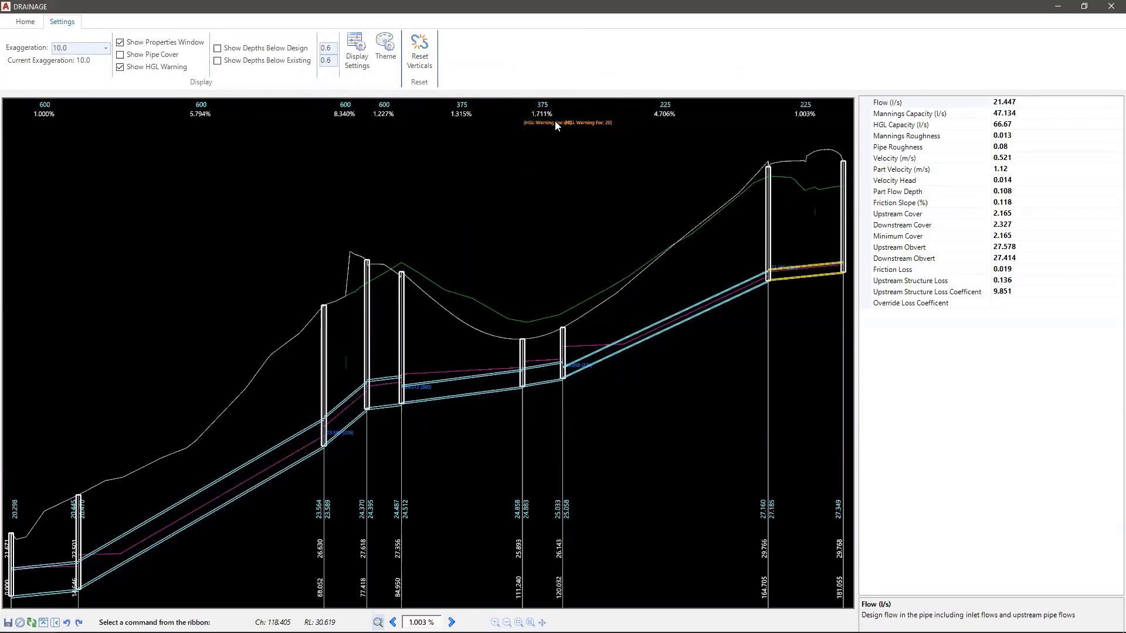
pyautogui.scroll(4, 556, 121)
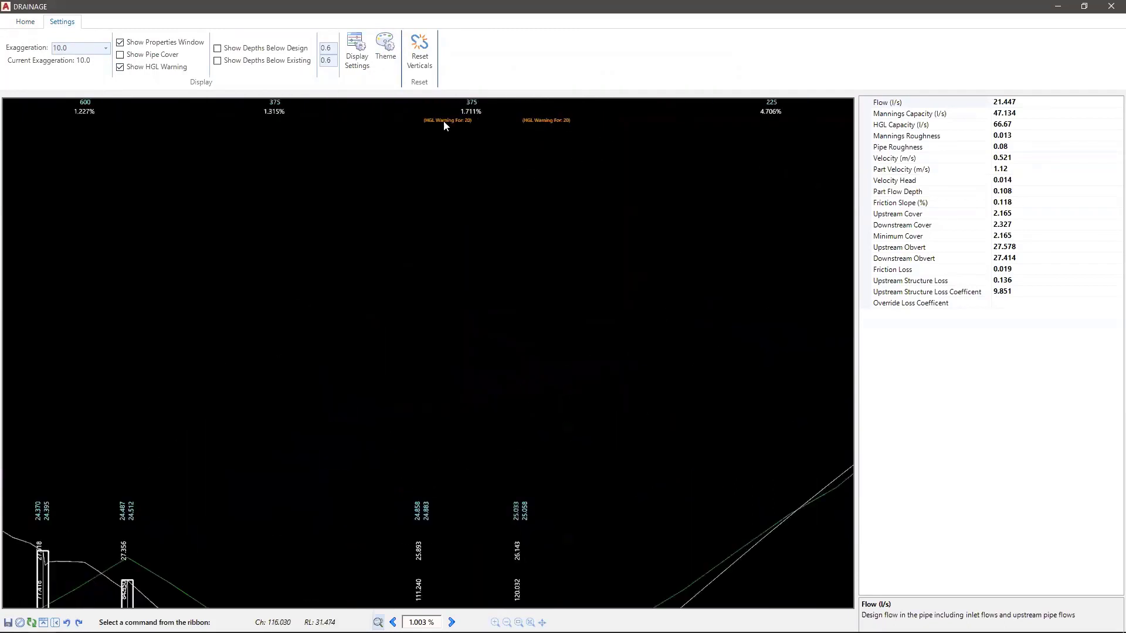
pyautogui.scroll(-1, 528, 135)
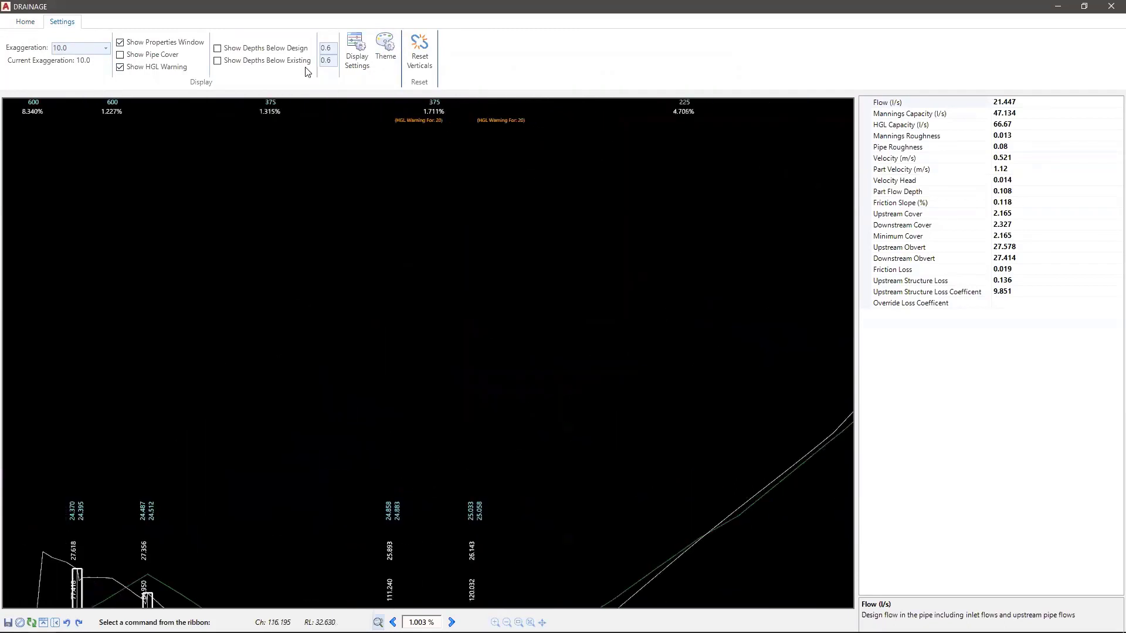
pyautogui.click(381, 59)
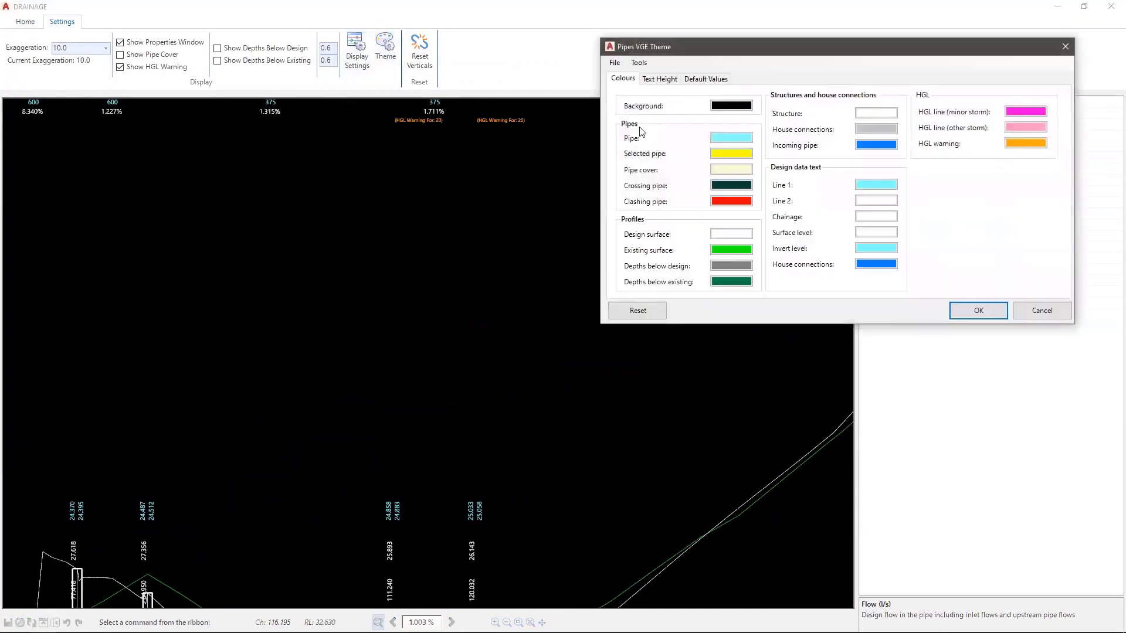
pyautogui.click(645, 80)
pyautogui.doubleClick(722, 205)
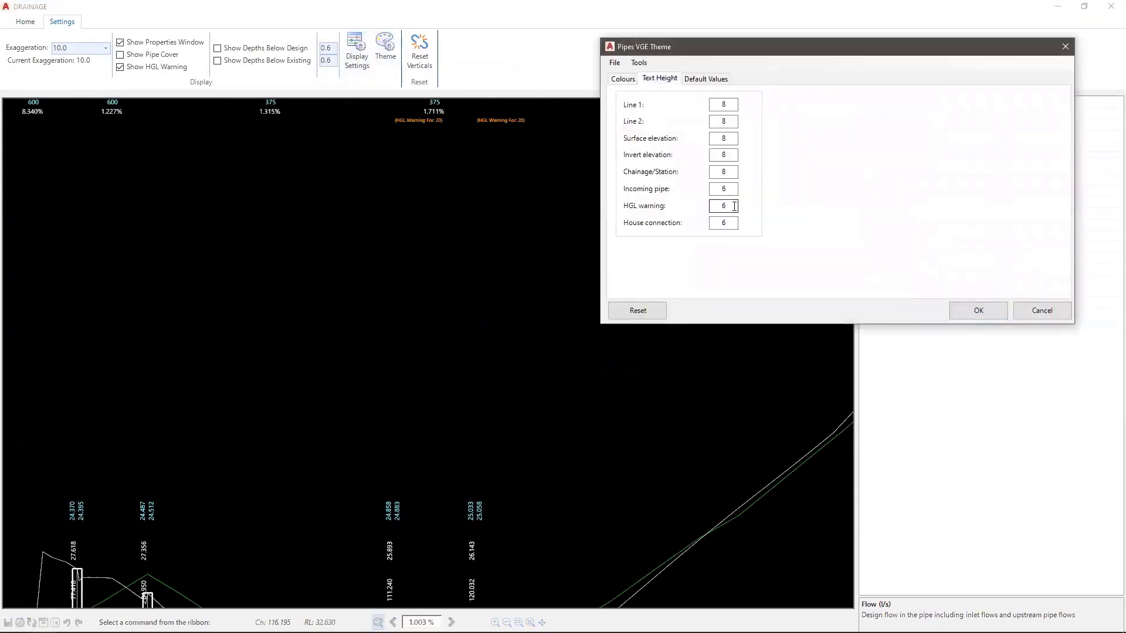
pyautogui.write('10')
pyautogui.click(970, 311)
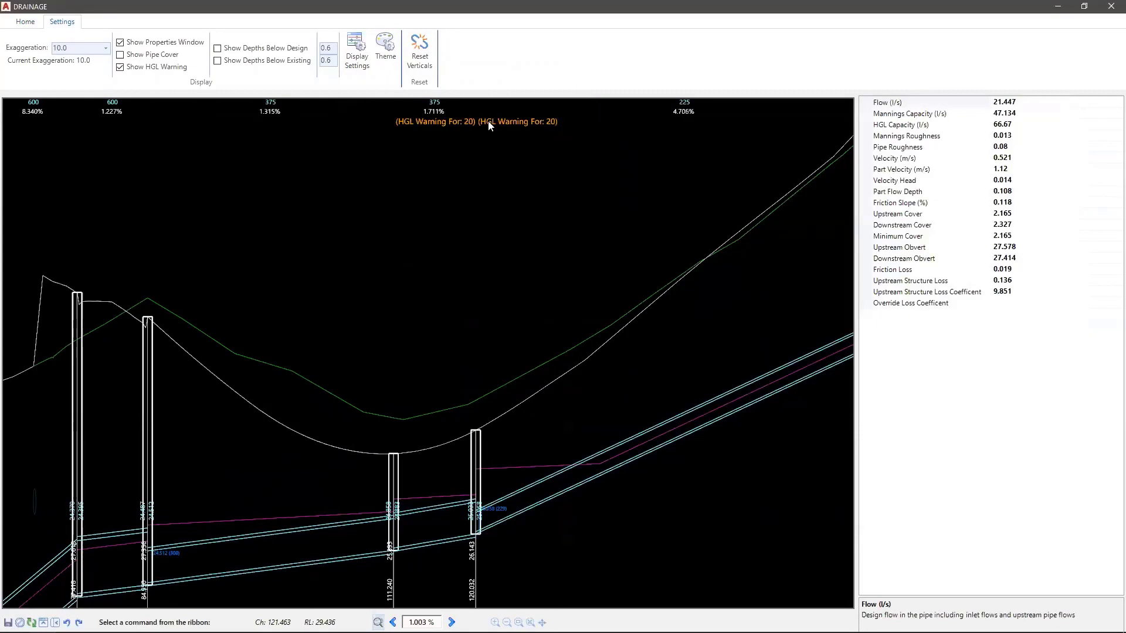
pyautogui.click(385, 47)
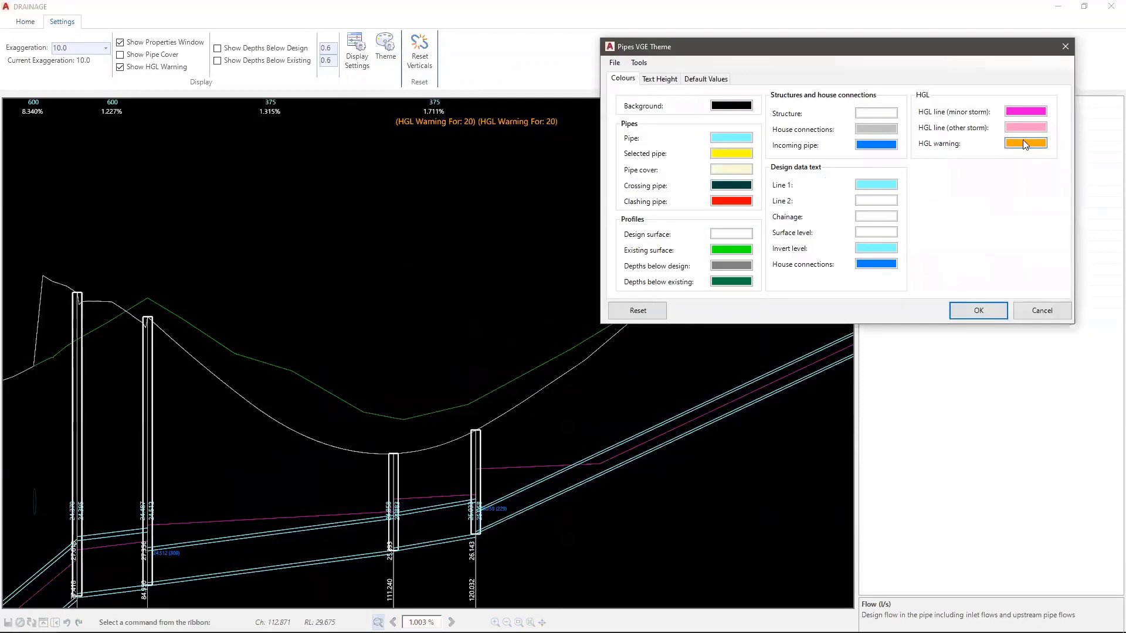
pyautogui.click(1033, 314)
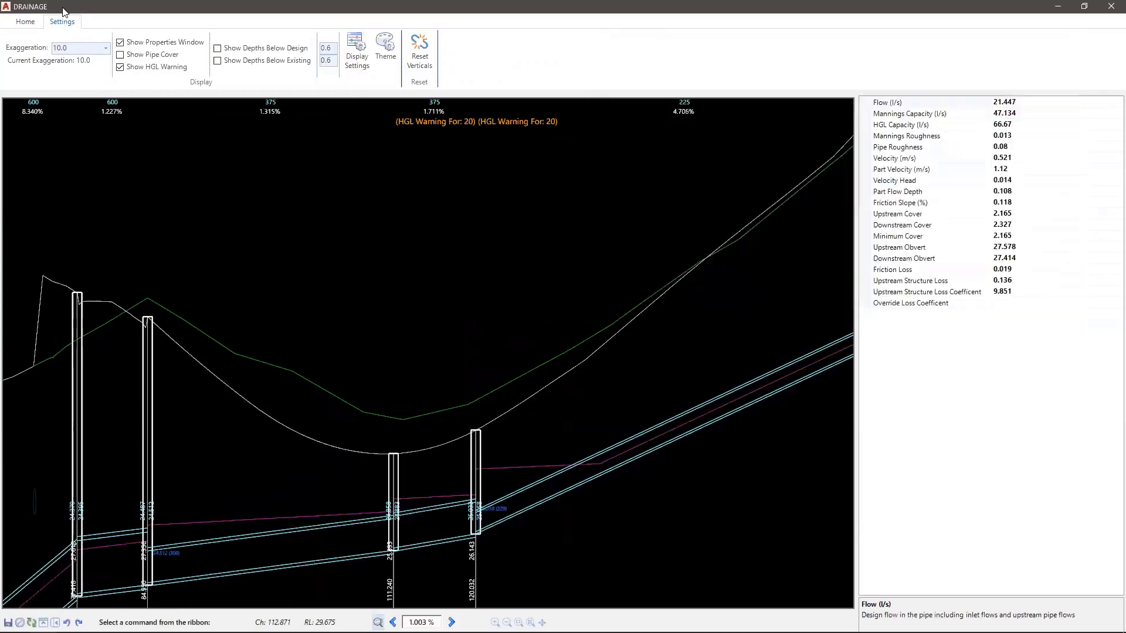
# Step: Show an additional HGL for the 100 period in the display settings
pyautogui.click(25, 22)
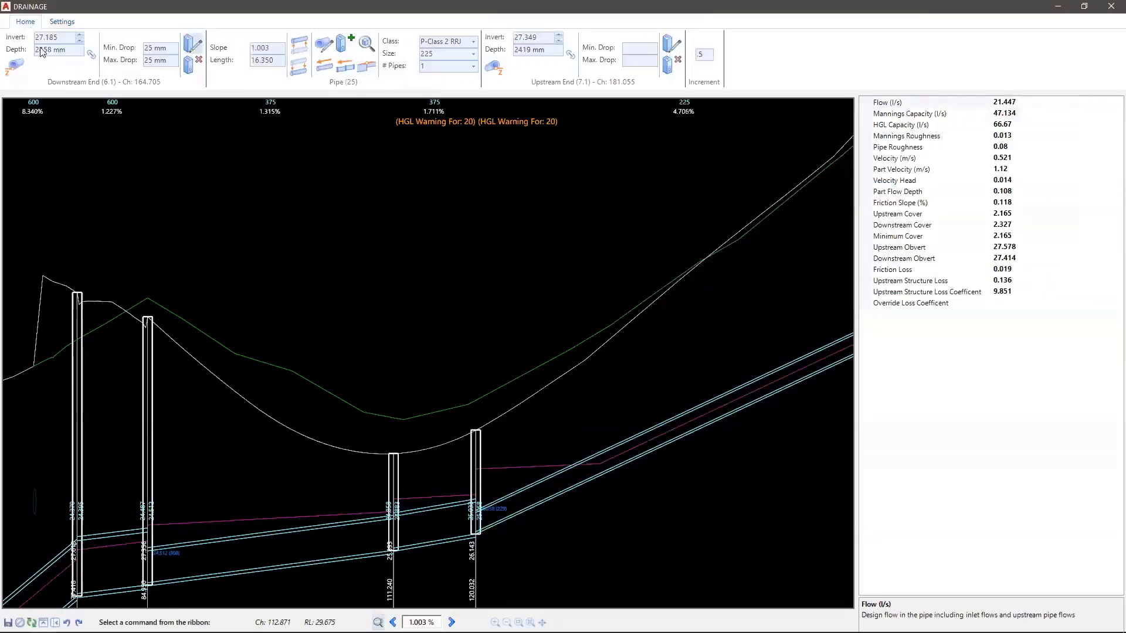
pyautogui.click(62, 22)
pyautogui.click(359, 65)
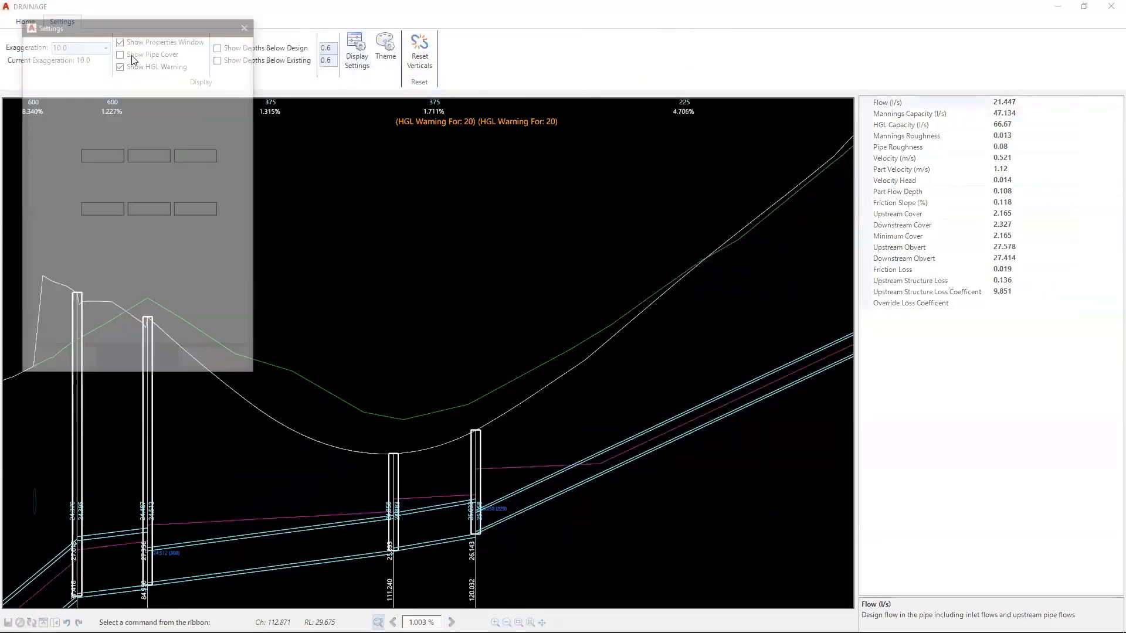
pyautogui.click(90, 104)
pyautogui.click(69, 125)
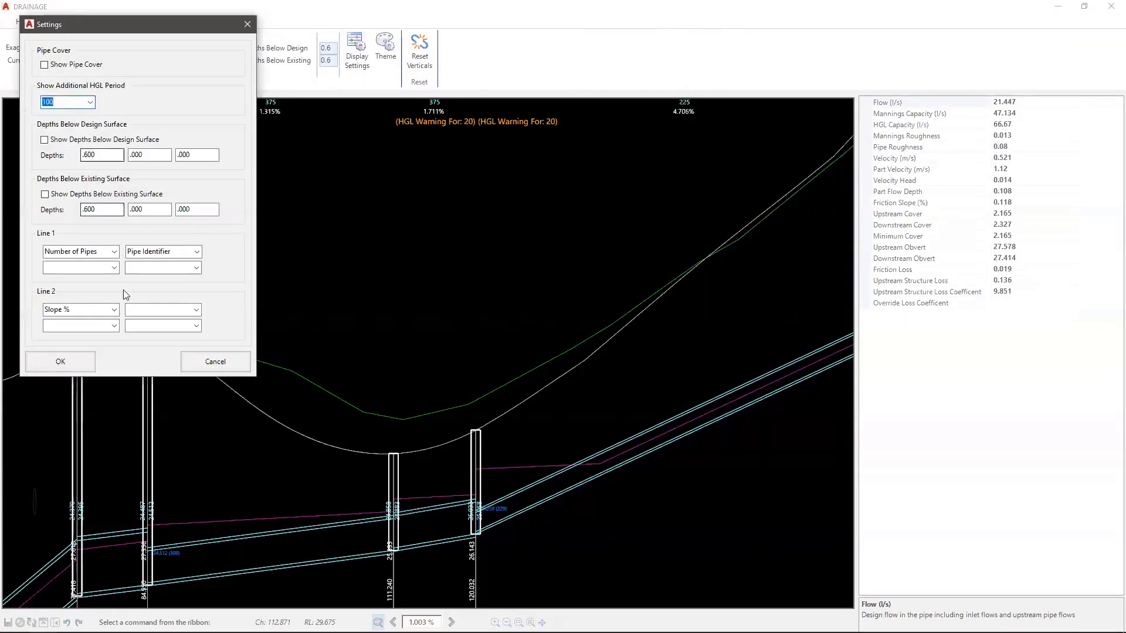
pyautogui.click(81, 363)
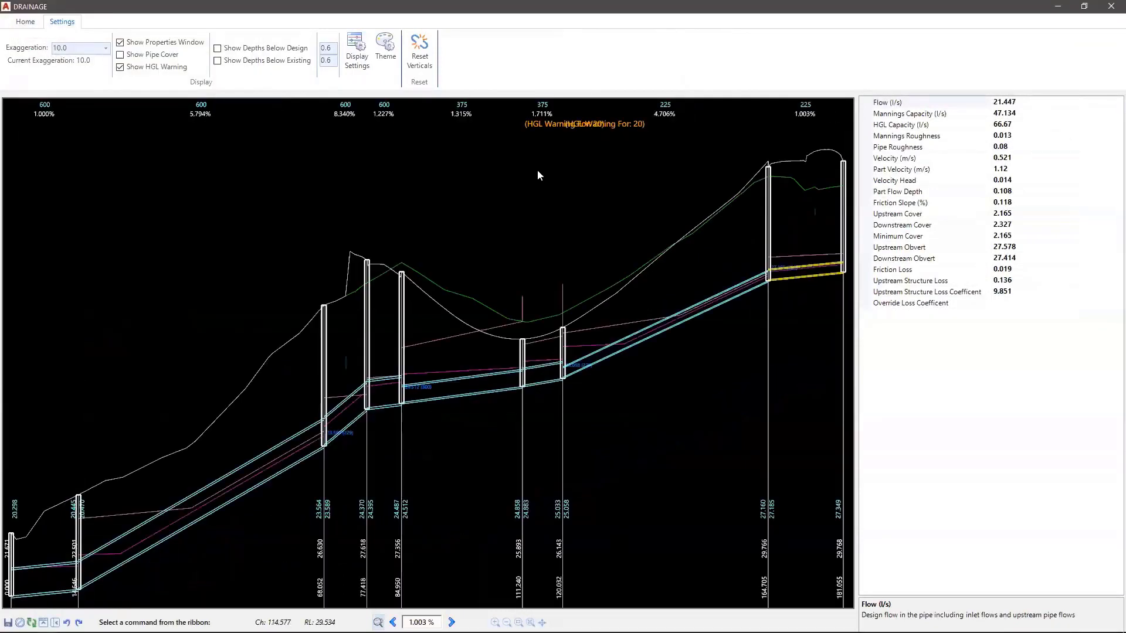
pyautogui.click(616, 135)
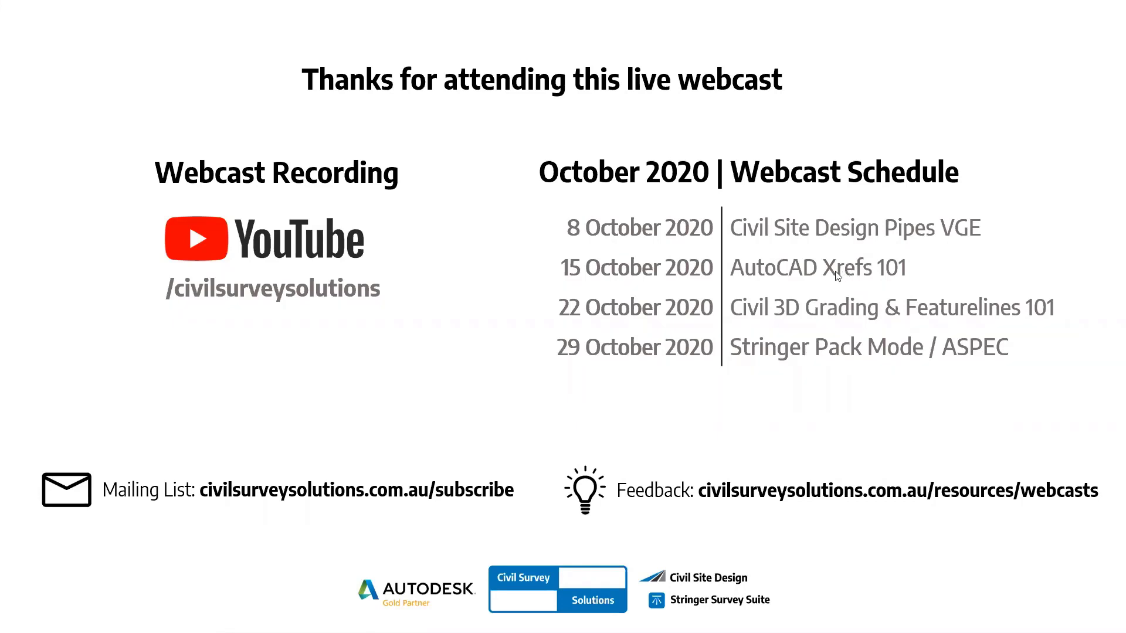
pyautogui.click(443, 494)
pyautogui.press('ctrl')
pyautogui.press('ctrl')
pyautogui.press('ctrl')
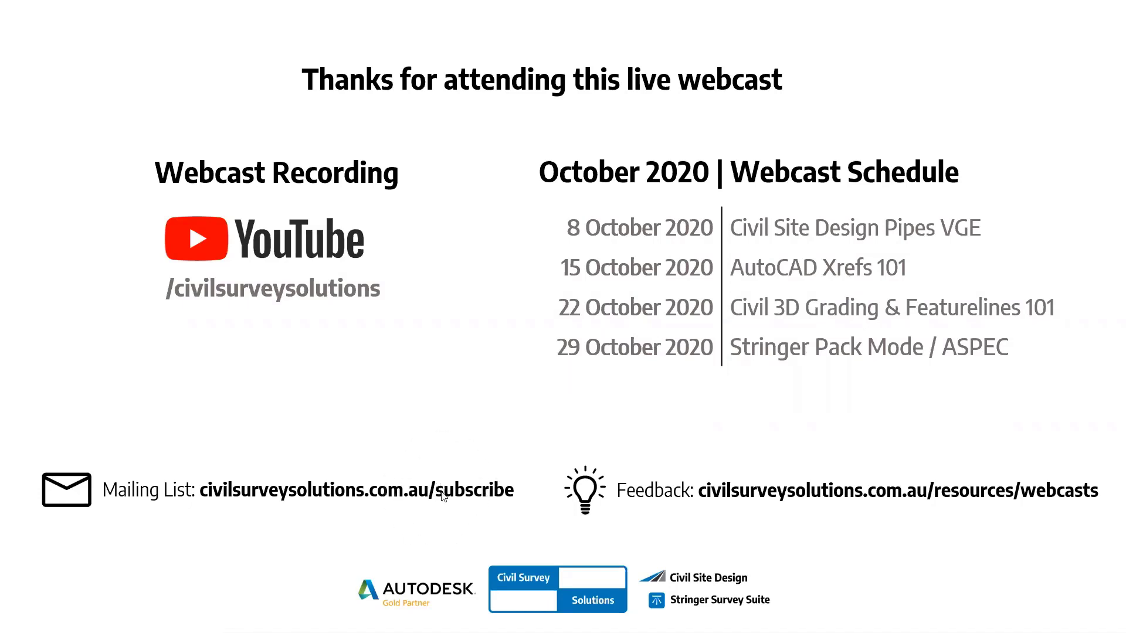